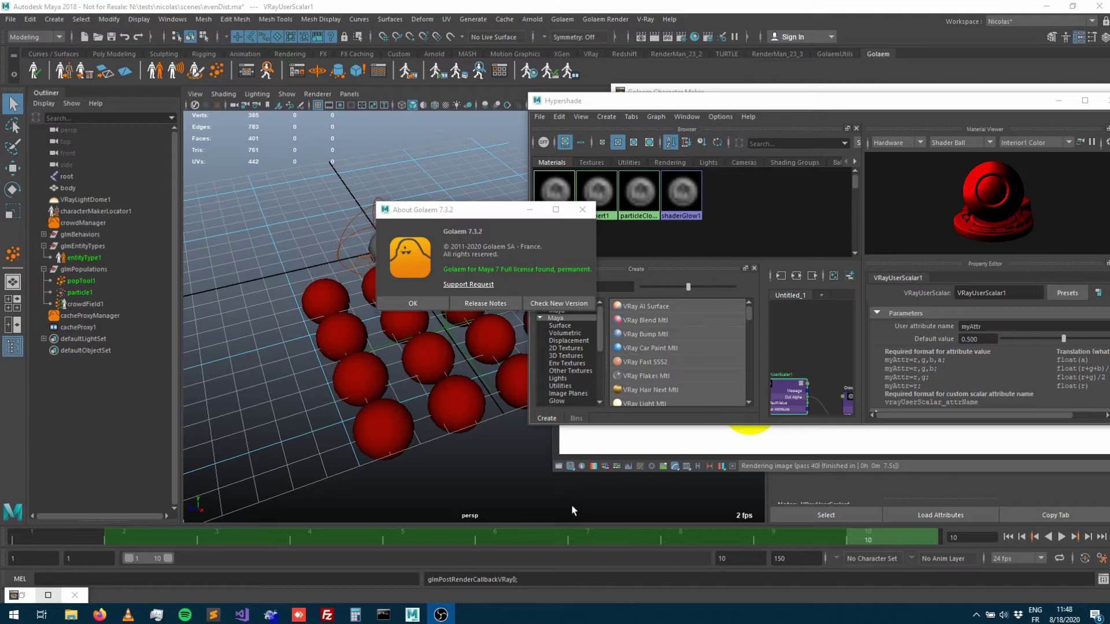
Step: Dismiss the Golaem version information and examine the myAttr shader attribute node in the Golaem Character Maker
click(411, 305)
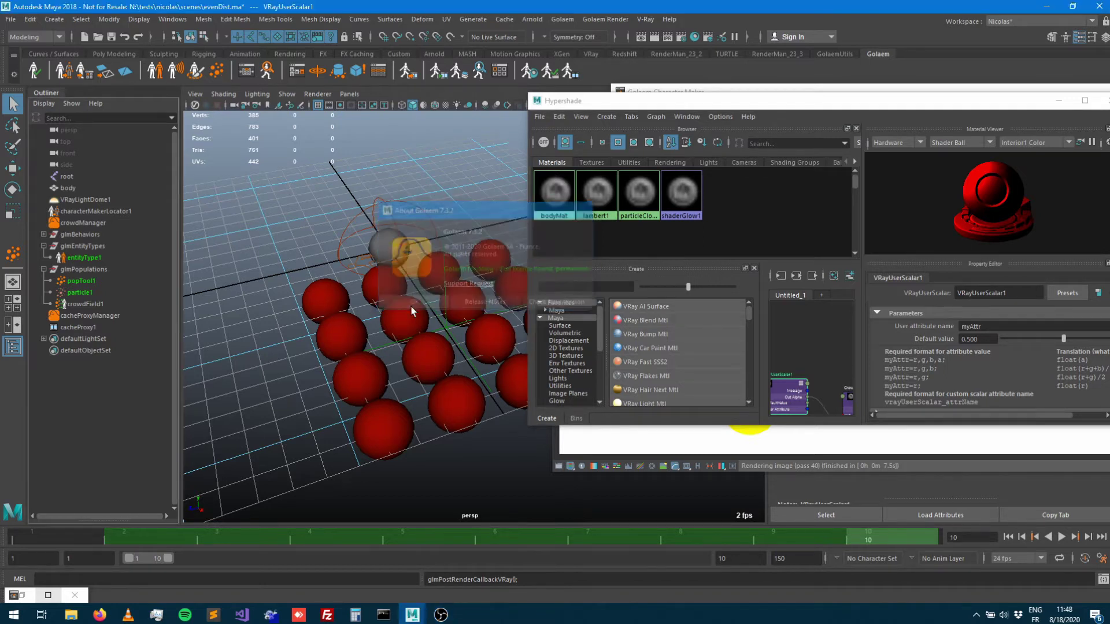
click(722, 90)
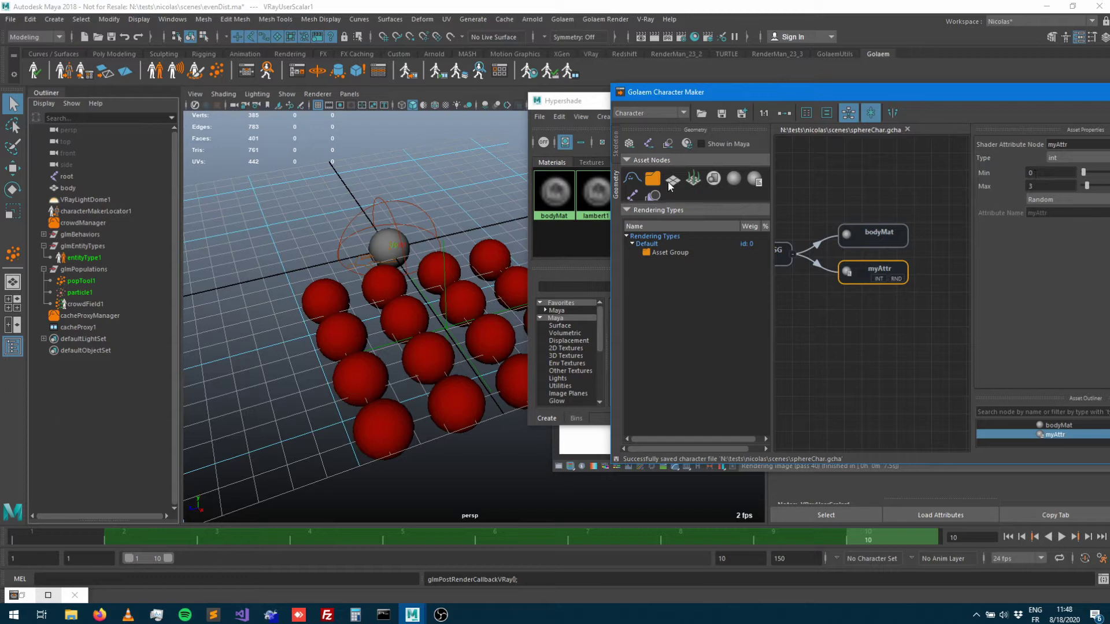
Step: Inspect the VRayUserScalar1 and CrowdSwitchShaderVRay1 nodes of the bodyMat network in Hypershade, and view the rendered spheres
click(583, 103)
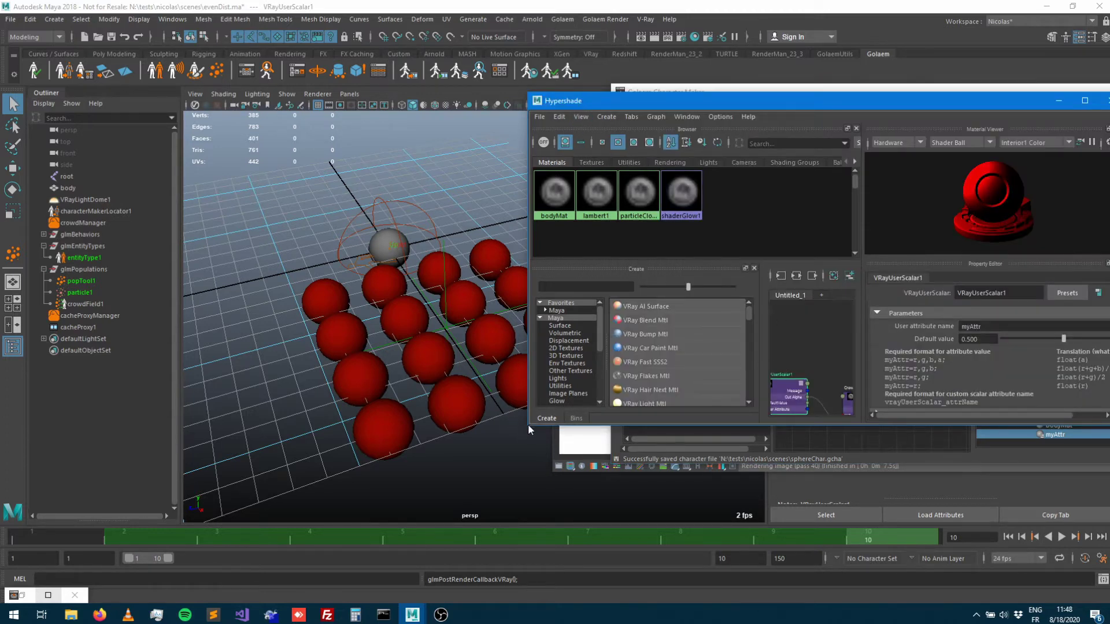
drag(529, 424, 236, 520)
click(501, 390)
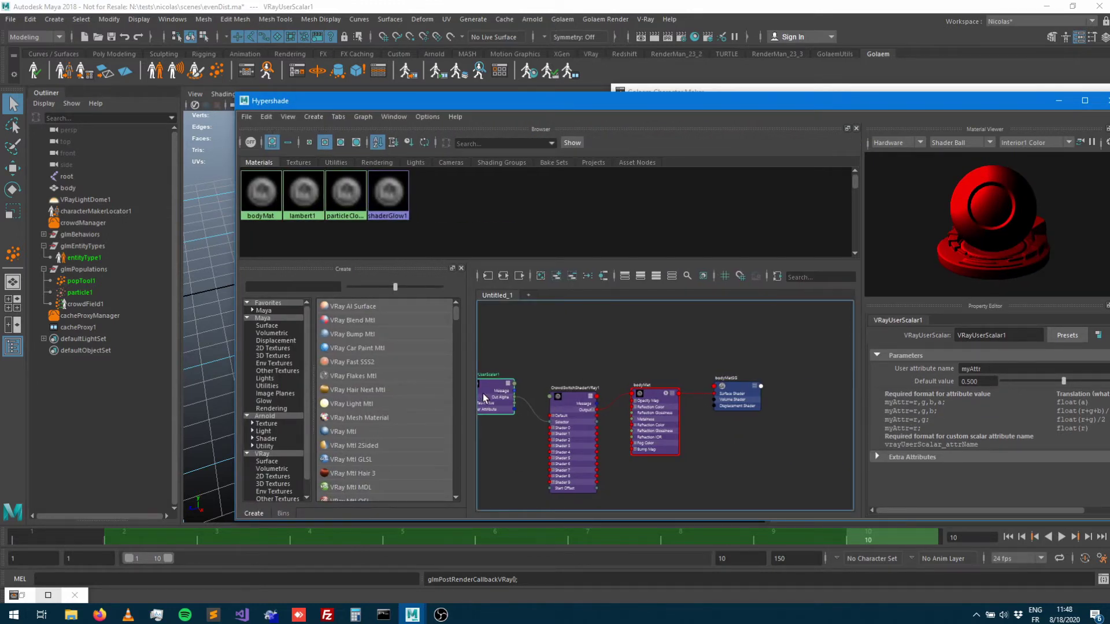
click(566, 403)
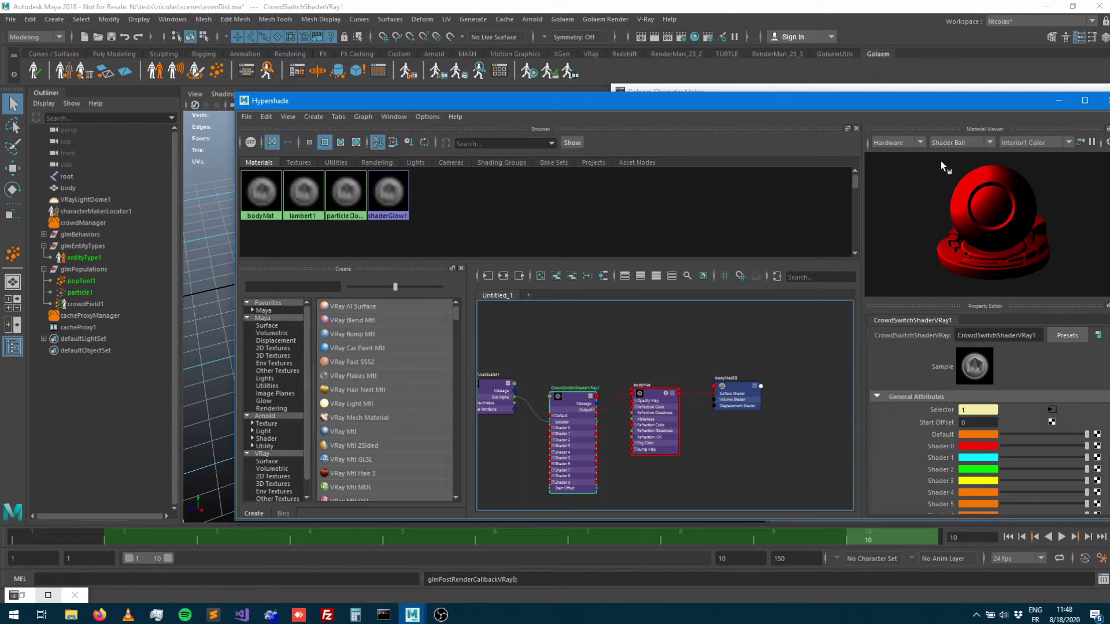
drag(711, 98, 849, 315)
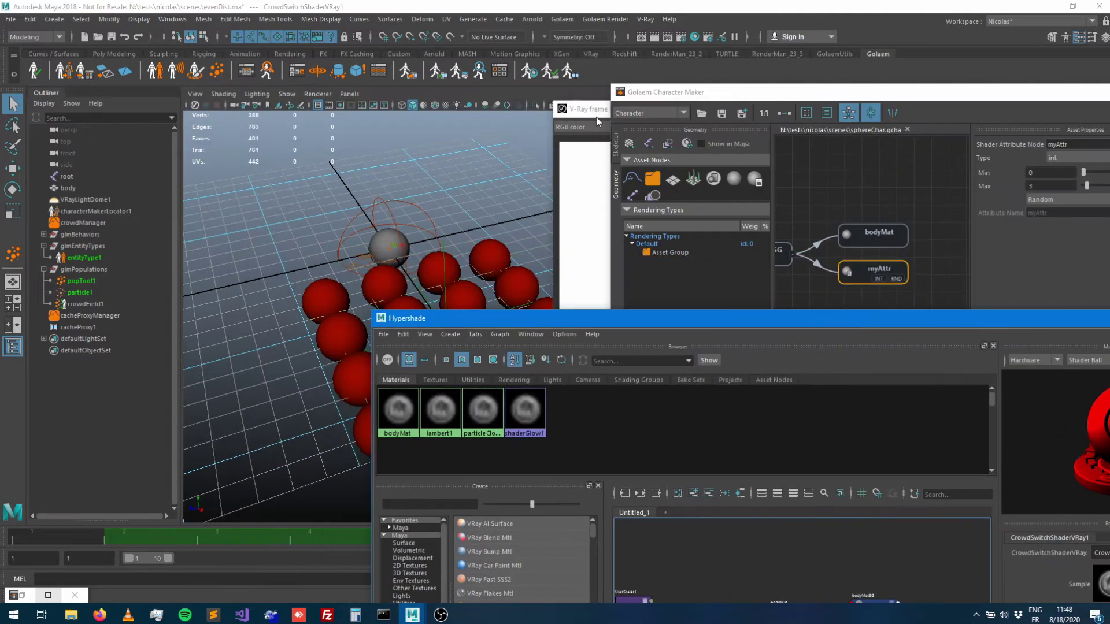
click(595, 109)
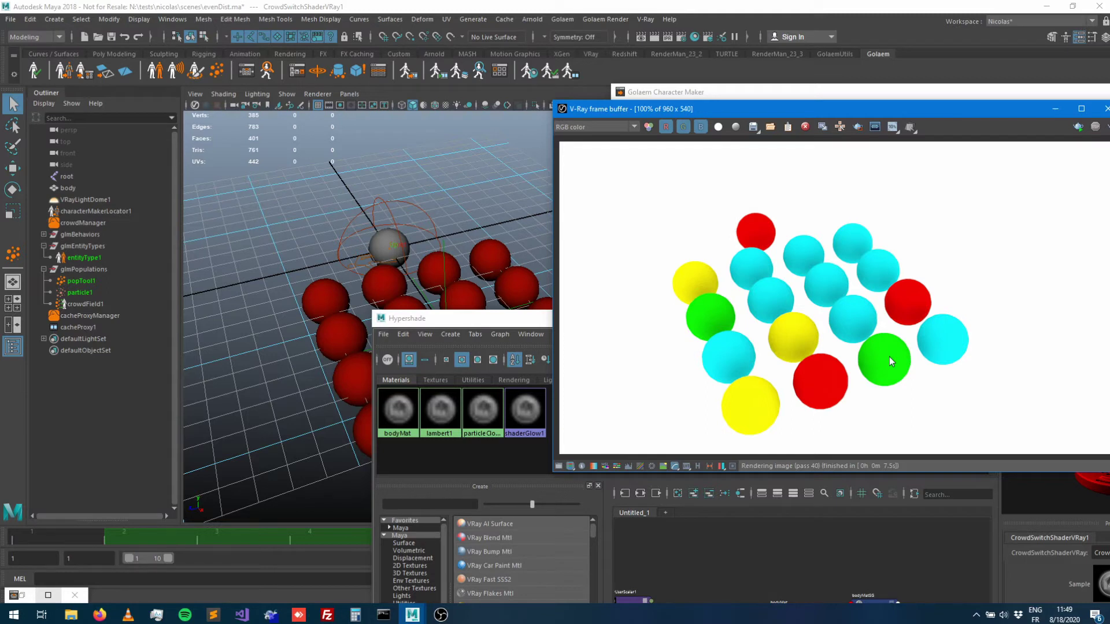
Step: Browse the Arnold math utility nodes available for creation in Hypershade
double_click(529, 319)
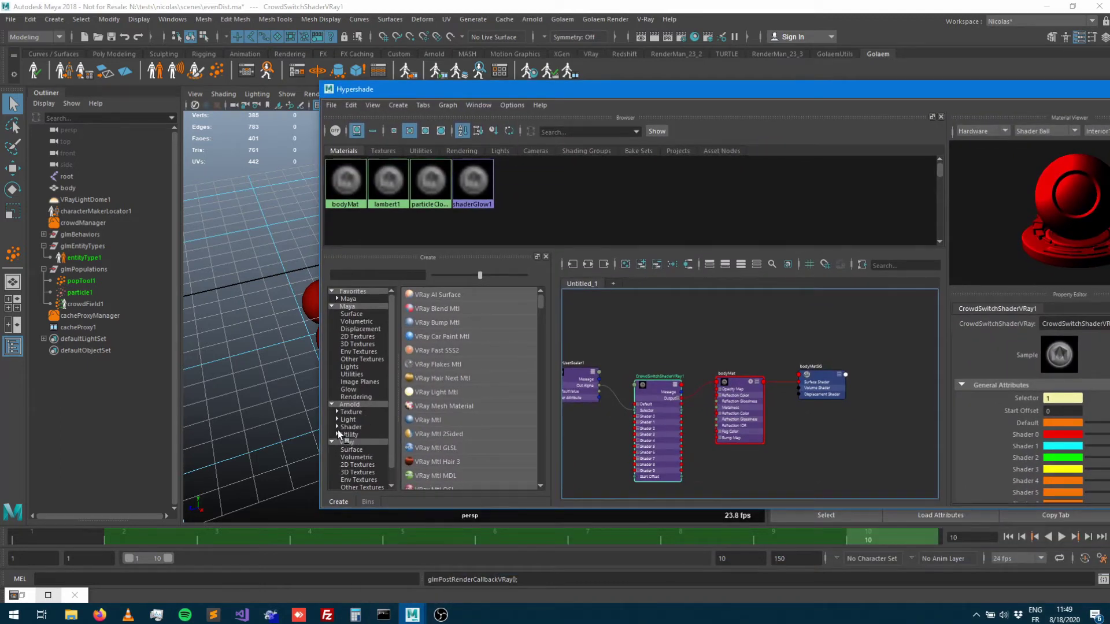
click(337, 433)
scroll(358, 422, down, 3)
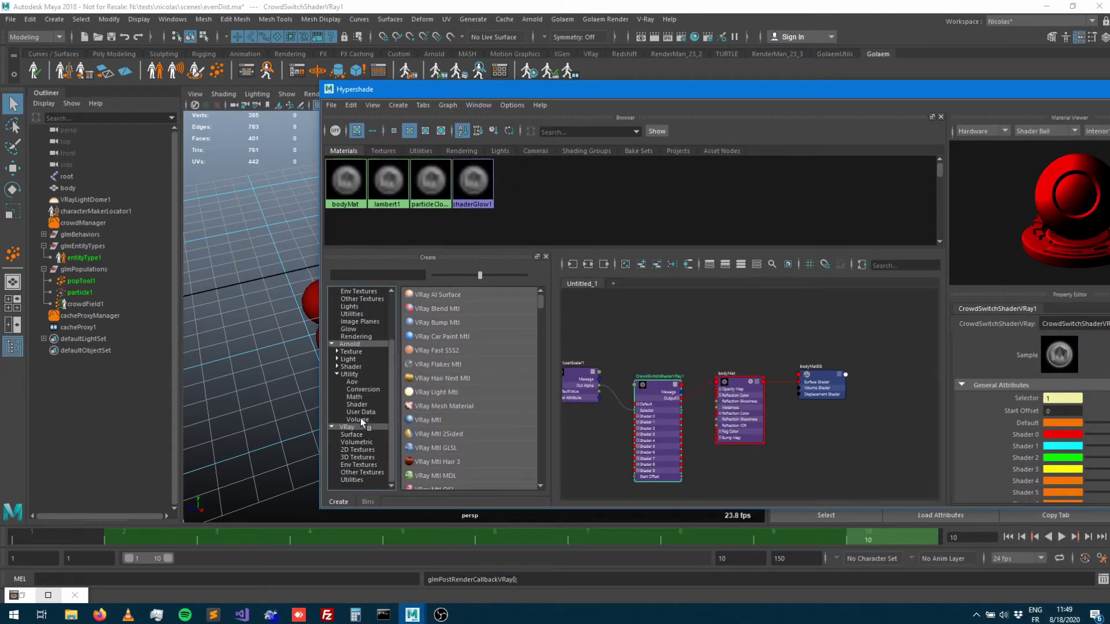
click(353, 397)
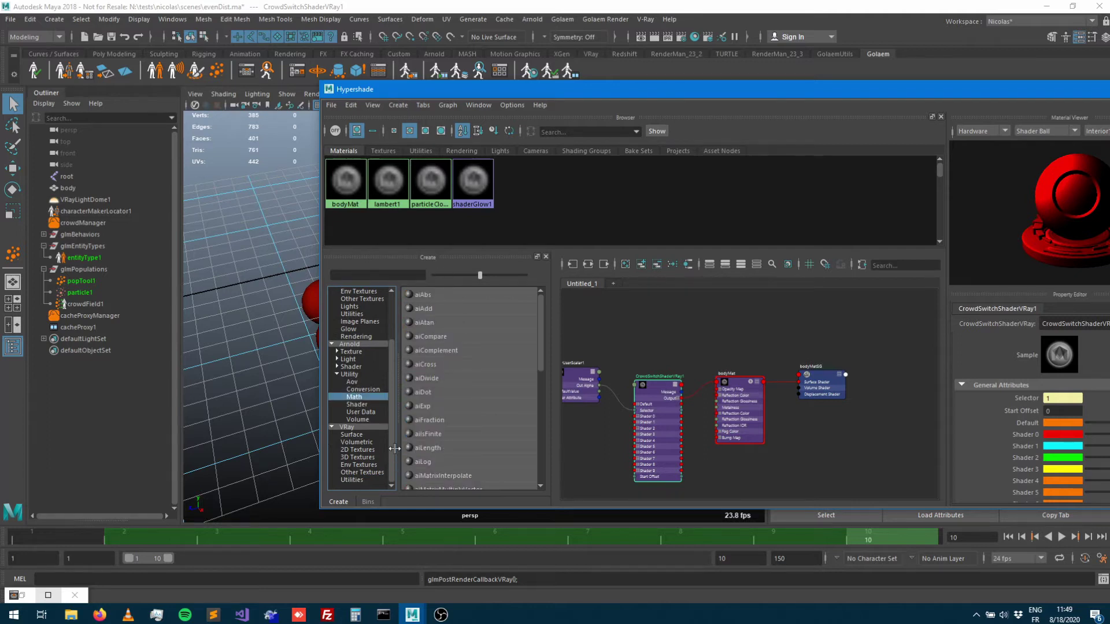
scroll(439, 411, down, 5)
scroll(441, 412, down, 1)
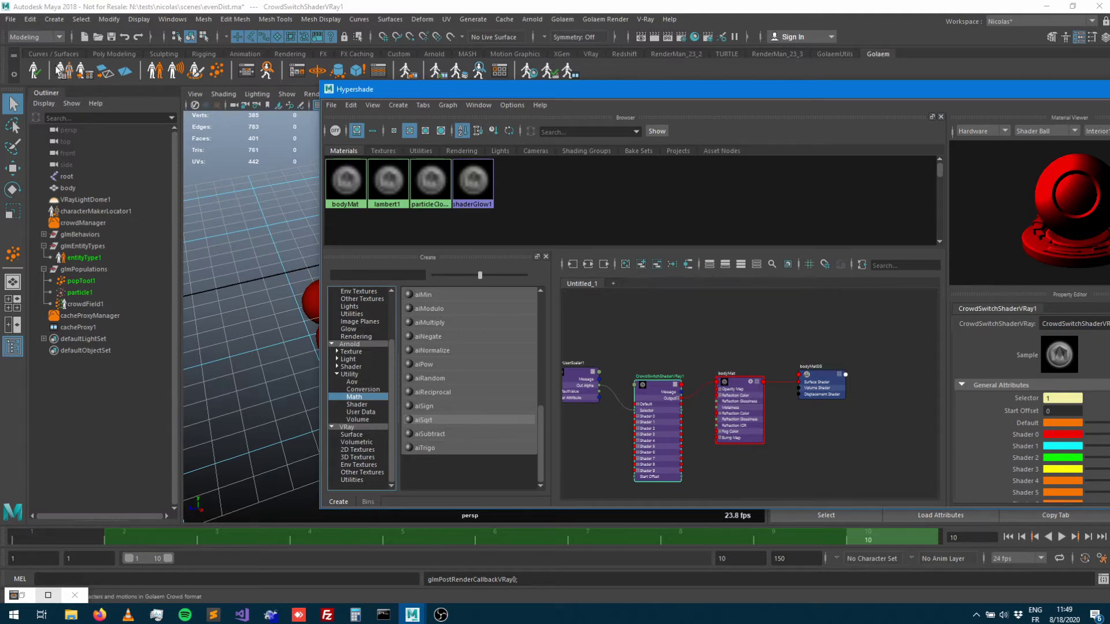
Step: In the Golaem Character Maker, set the myAttr shader attribute node to take its value from an Attribute
click(64, 71)
click(855, 277)
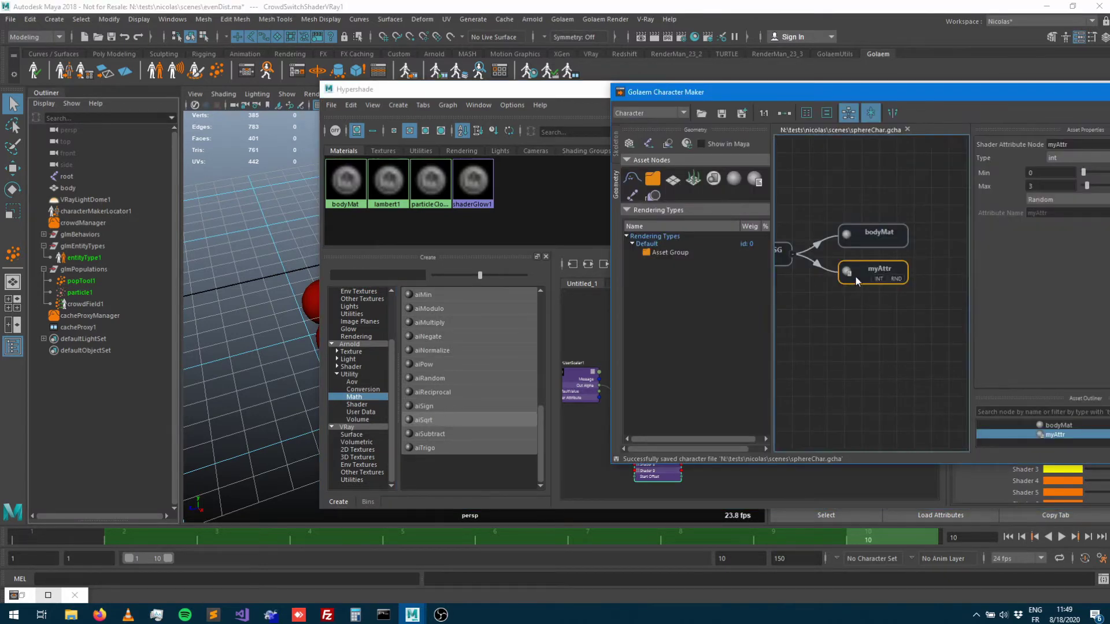
click(1040, 198)
click(1048, 212)
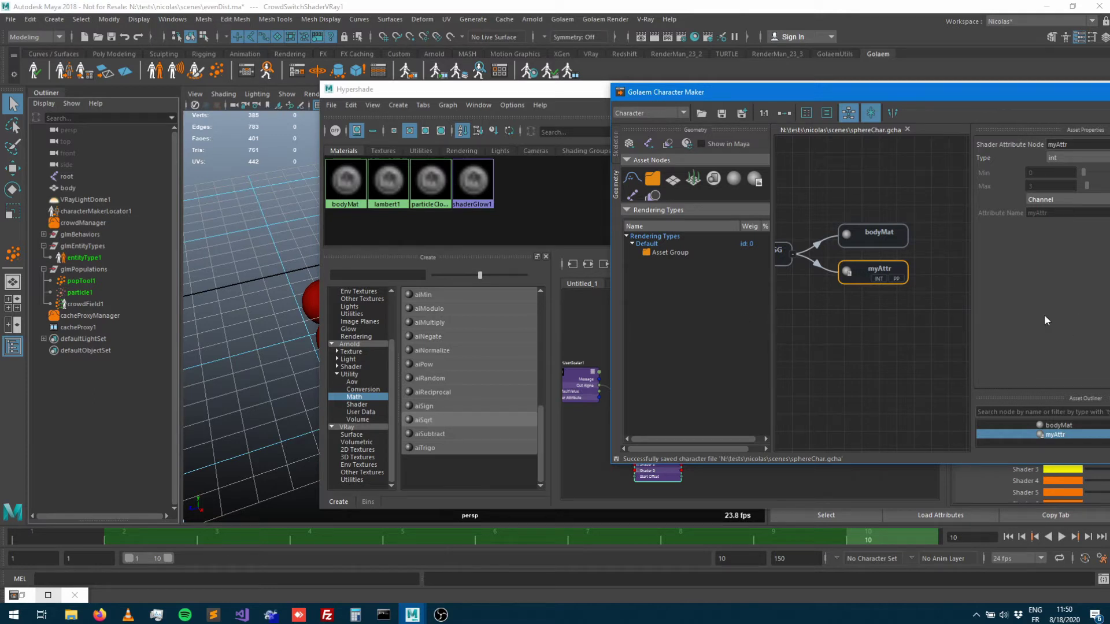
click(1034, 201)
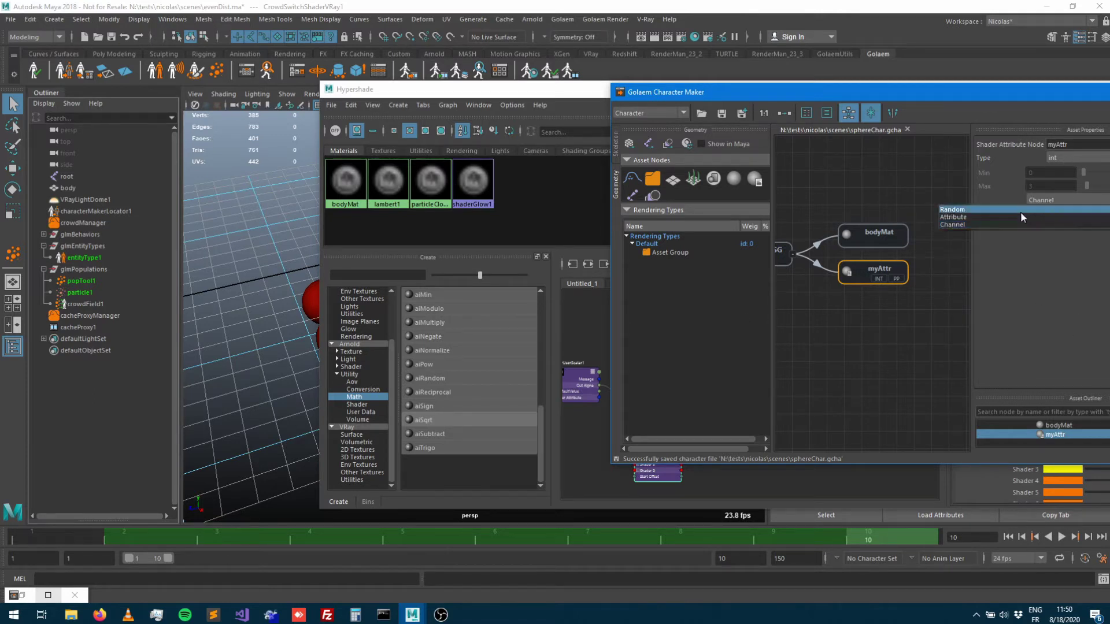
click(955, 217)
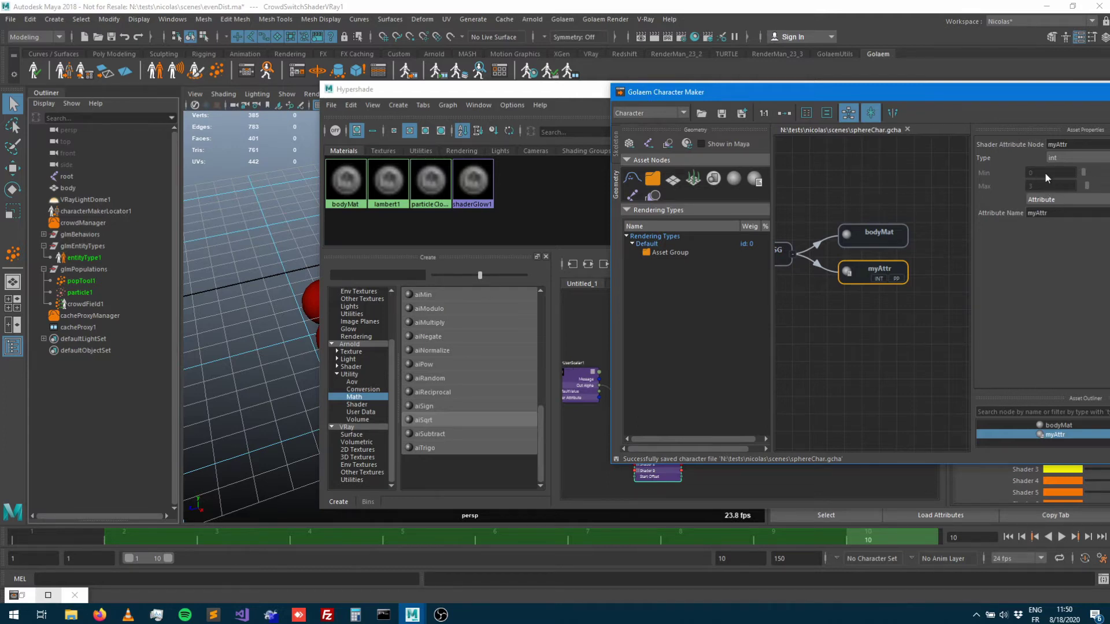
click(1057, 214)
Step: Clear the Character Maker, Hypershade and V-Ray frame buffer windows away to uncover the viewport
drag(924, 96, 496, 105)
click(771, 101)
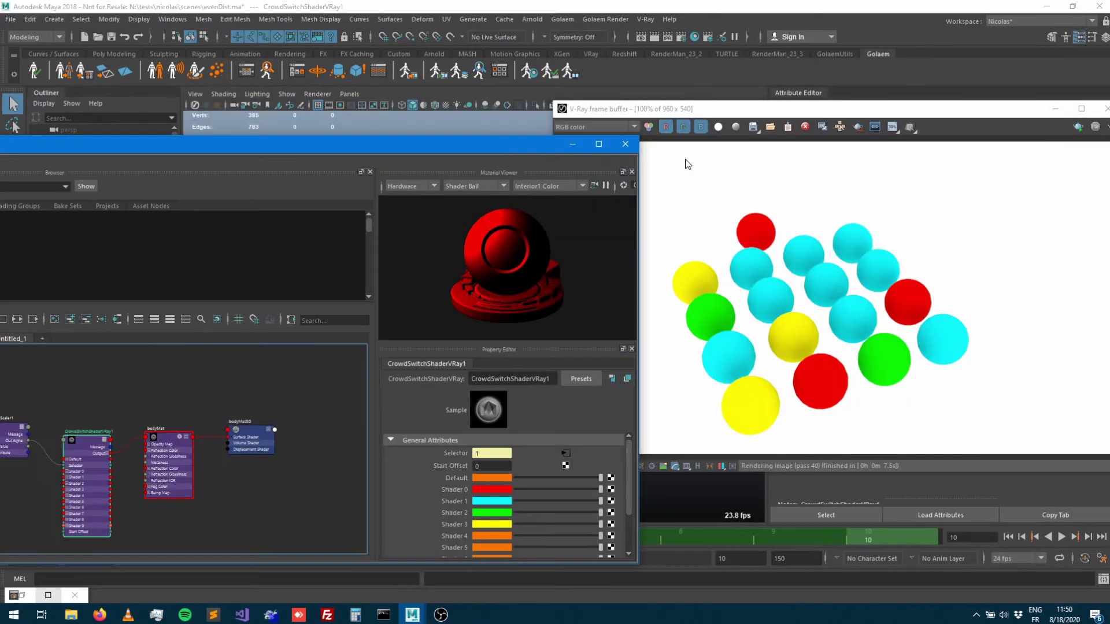
click(624, 144)
drag(812, 118, 430, 139)
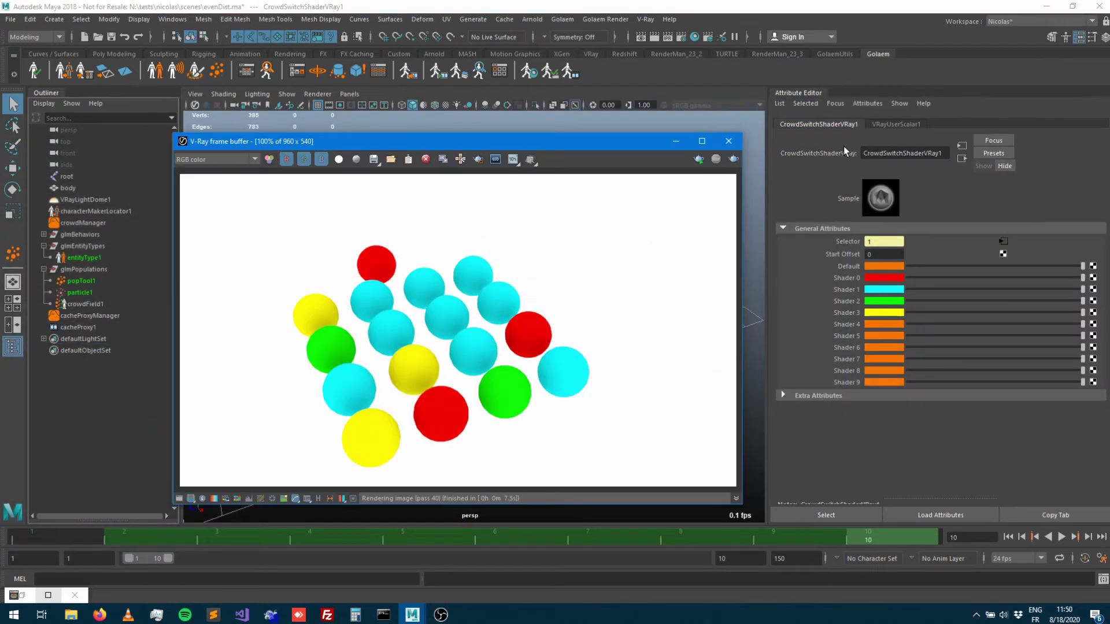
click(733, 139)
Step: Add a Golaem simulation attribute named myAttr of type Int to entityType1
mouse_move(97, 251)
middle_down()
mouse_move(114, 246)
mouse_move(90, 267)
mouse_move(96, 299)
mouse_move(123, 226)
mouse_move(92, 286)
mouse_move(88, 263)
middle_up()
click(84, 258)
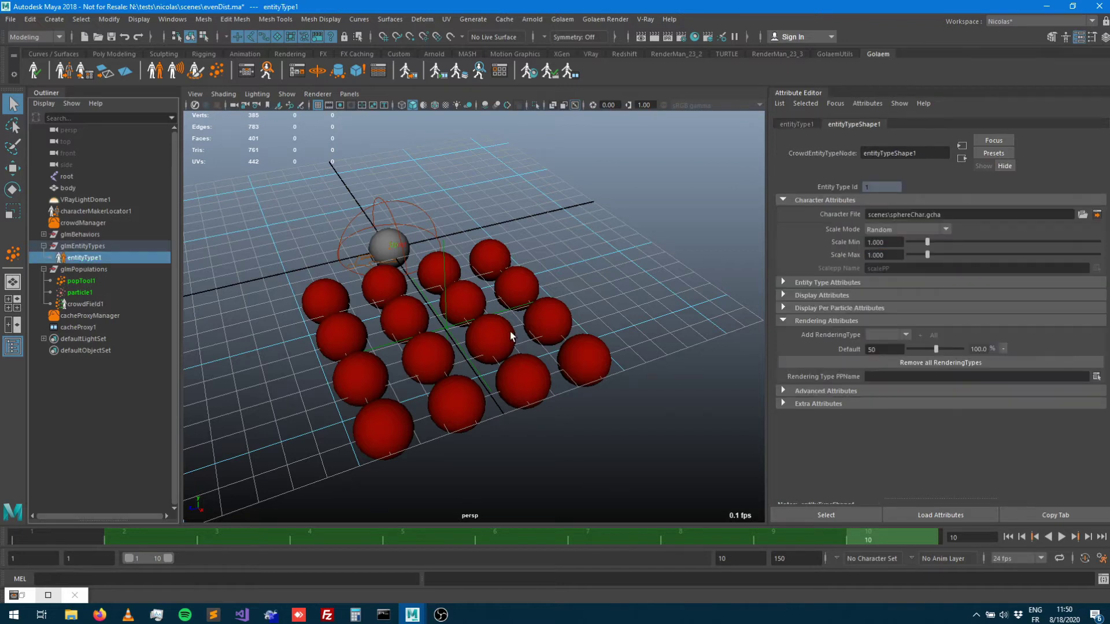
click(838, 282)
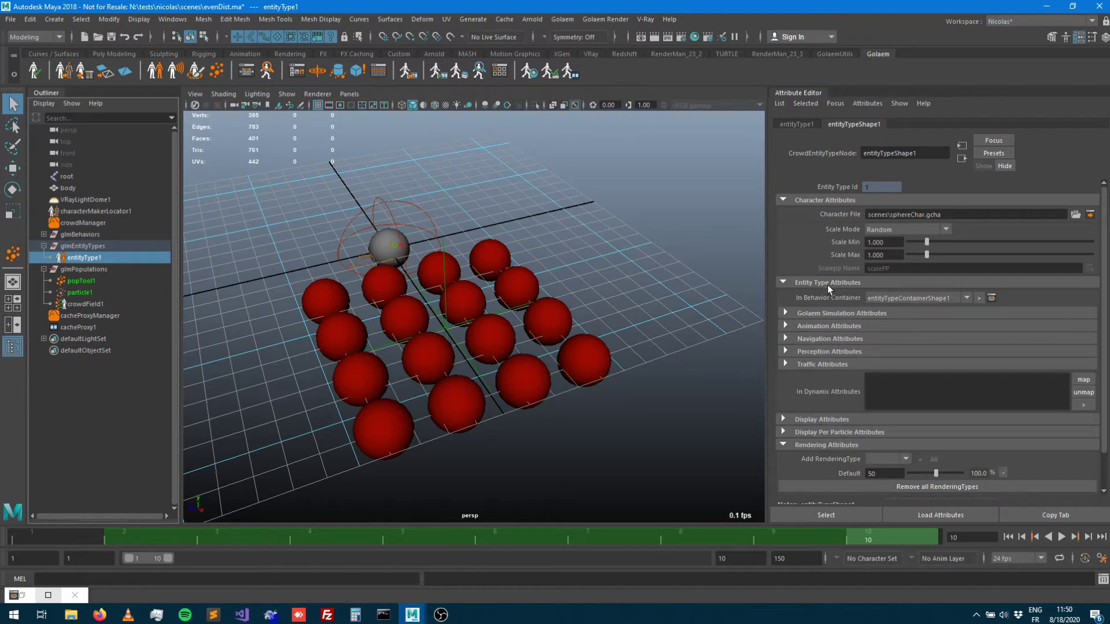
click(811, 313)
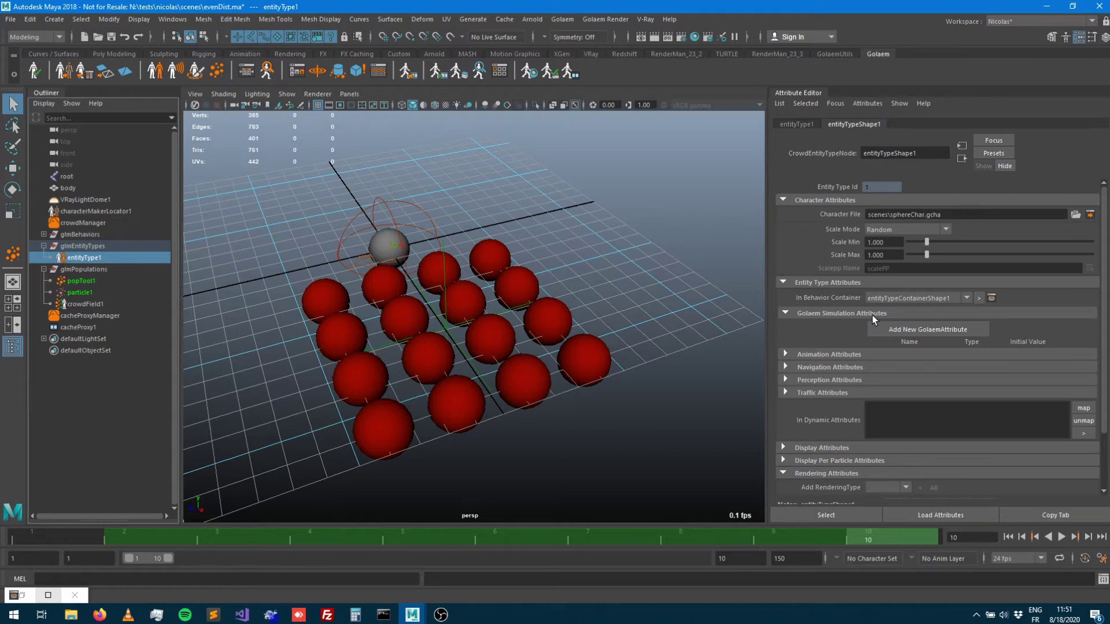
click(892, 329)
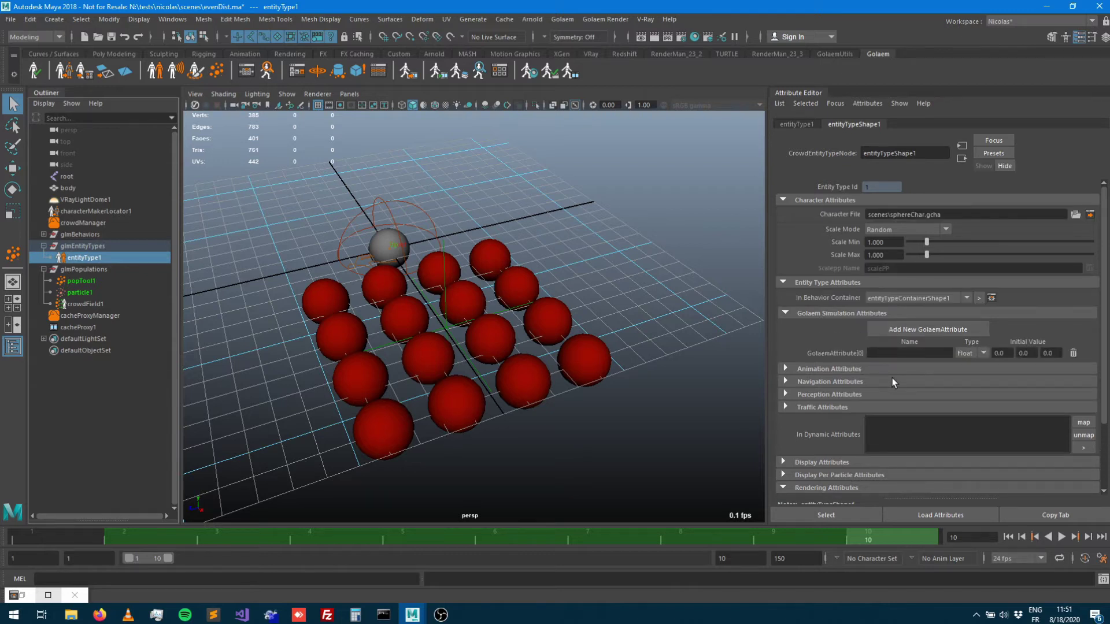
click(896, 355)
text(myAttr)
key(Return)
click(983, 353)
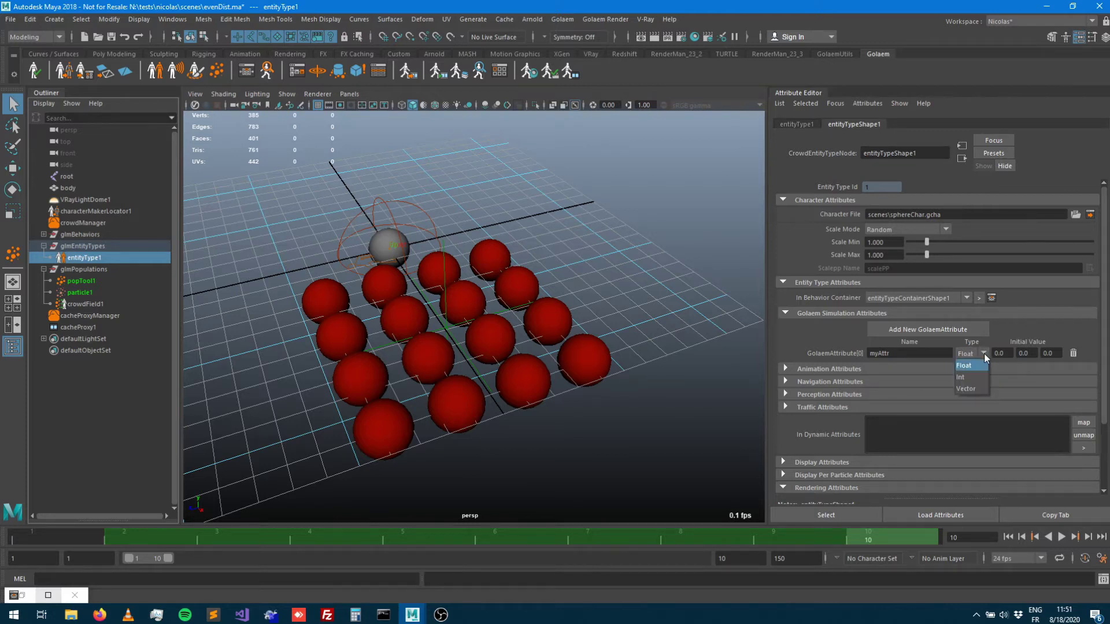
click(972, 379)
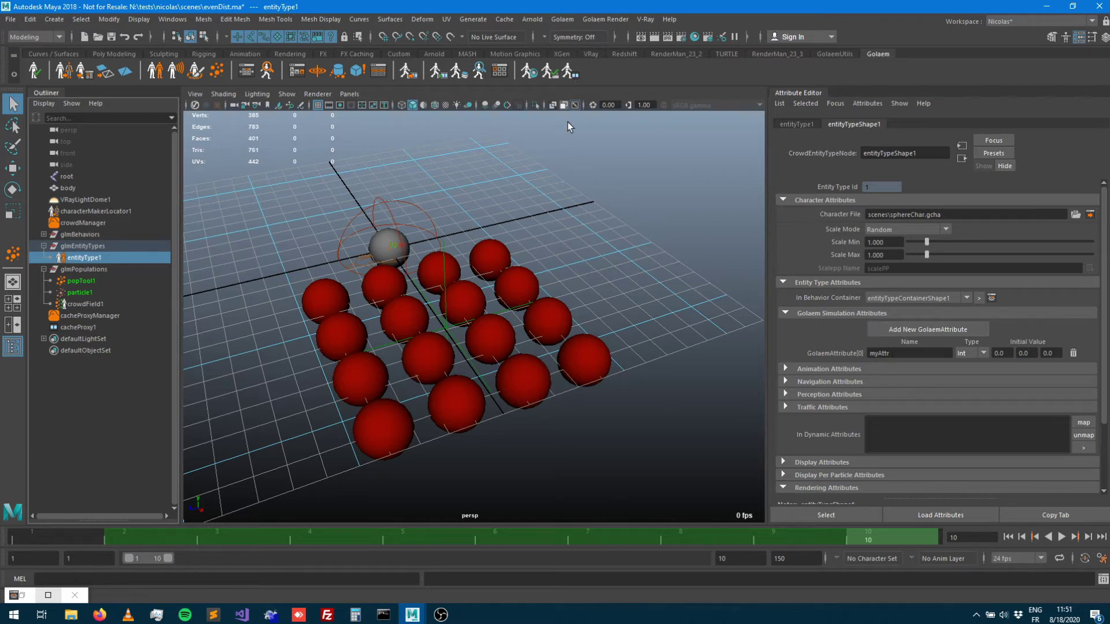
Step: Switch the crowd to Simulation Mode and advance the simulation from the first frame to frame 3
click(549, 72)
click(1008, 537)
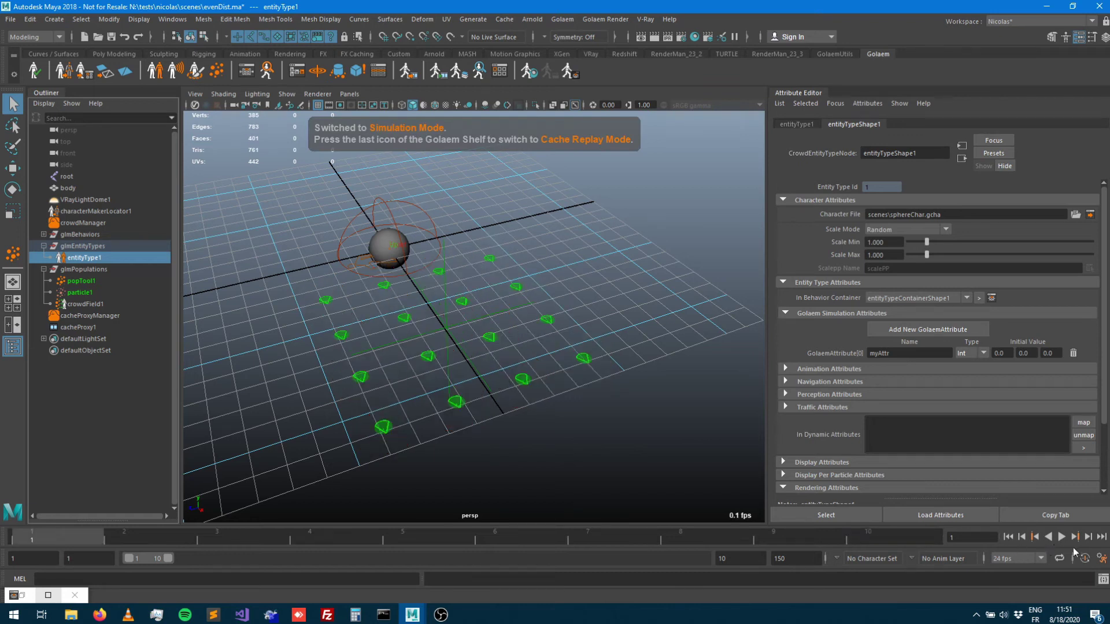
click(1074, 536)
click(1074, 537)
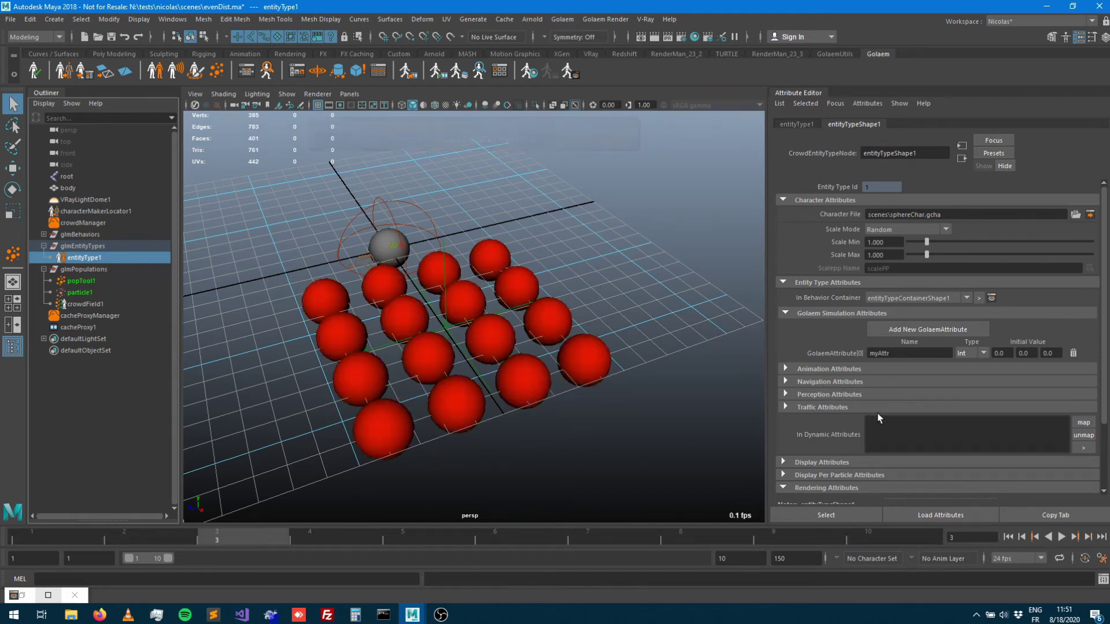
Step: Add the Golaem attribute myAttr to entityType1's per-particle display attributes
scroll(844, 370, down, 3)
click(836, 380)
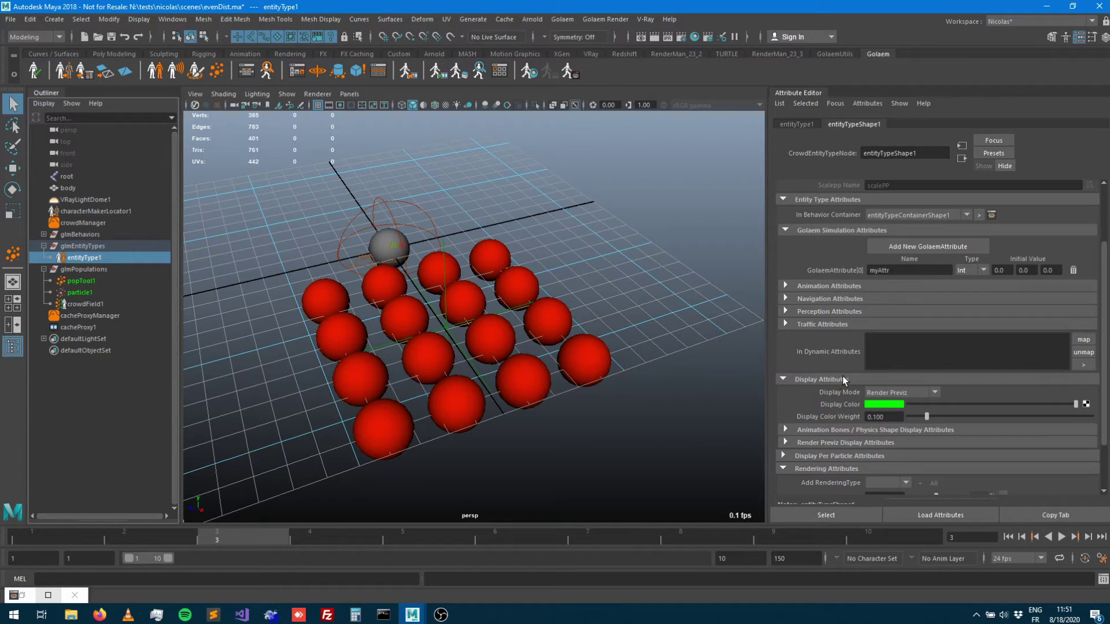
scroll(845, 383, down, 3)
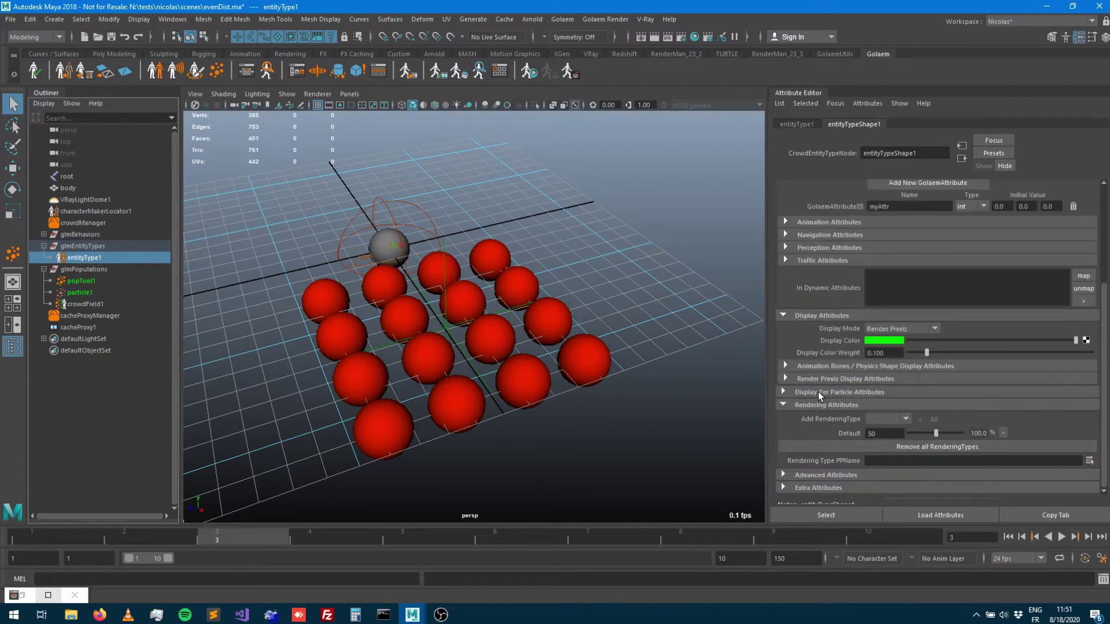
click(822, 396)
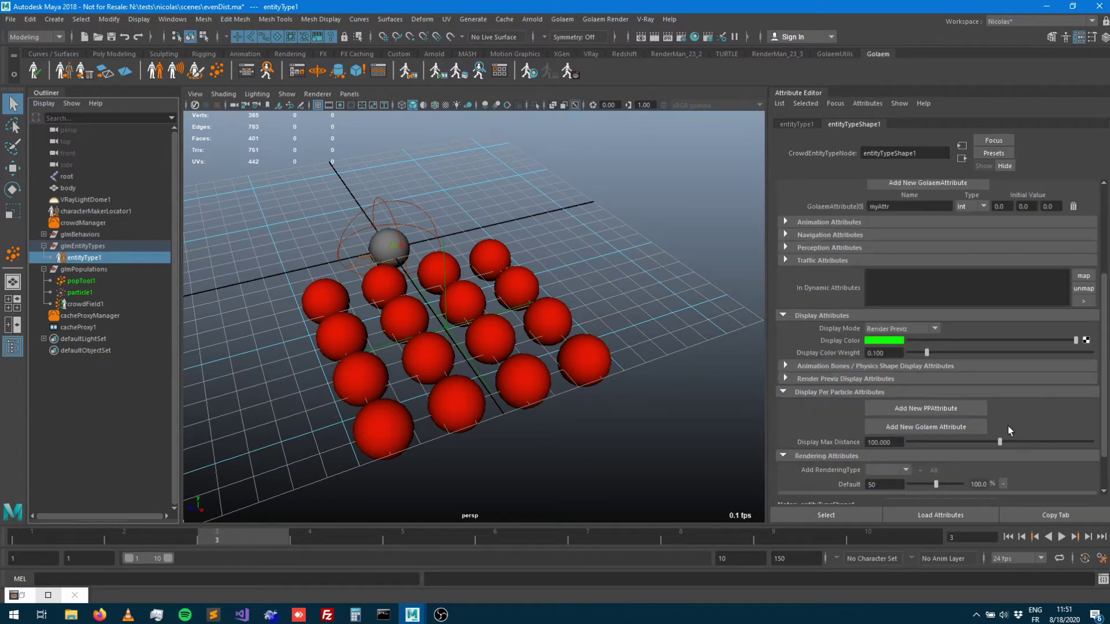
click(934, 429)
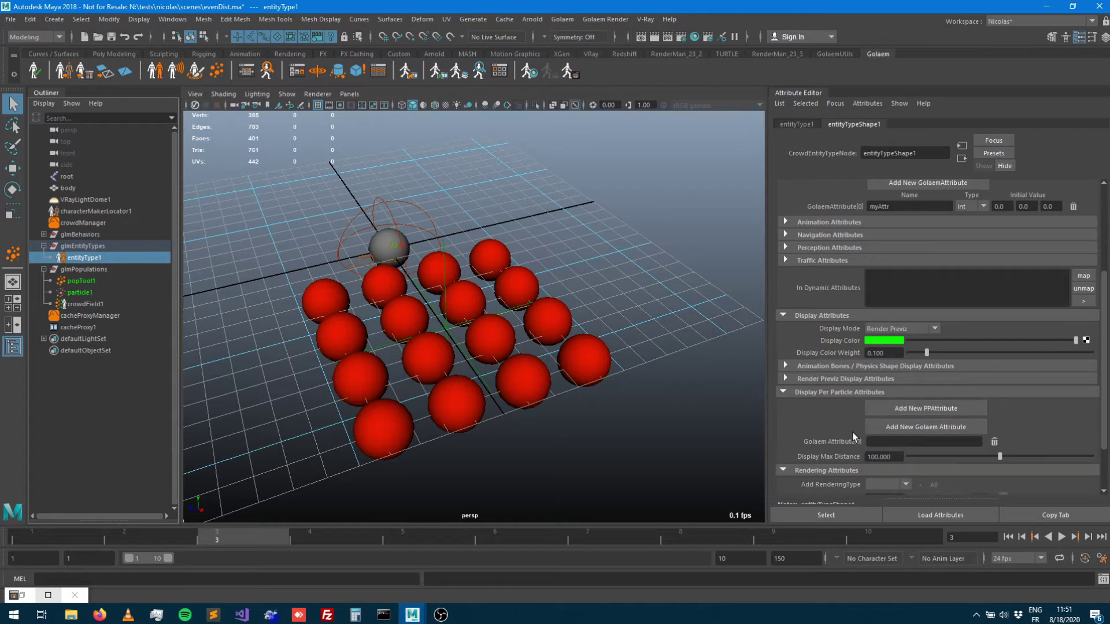
click(883, 441)
text(myAttr)
key(Return)
Step: Select crowd entities in the viewport, enable the myAttr display for all entities, and close Crowd Visual Feedback
click(513, 386)
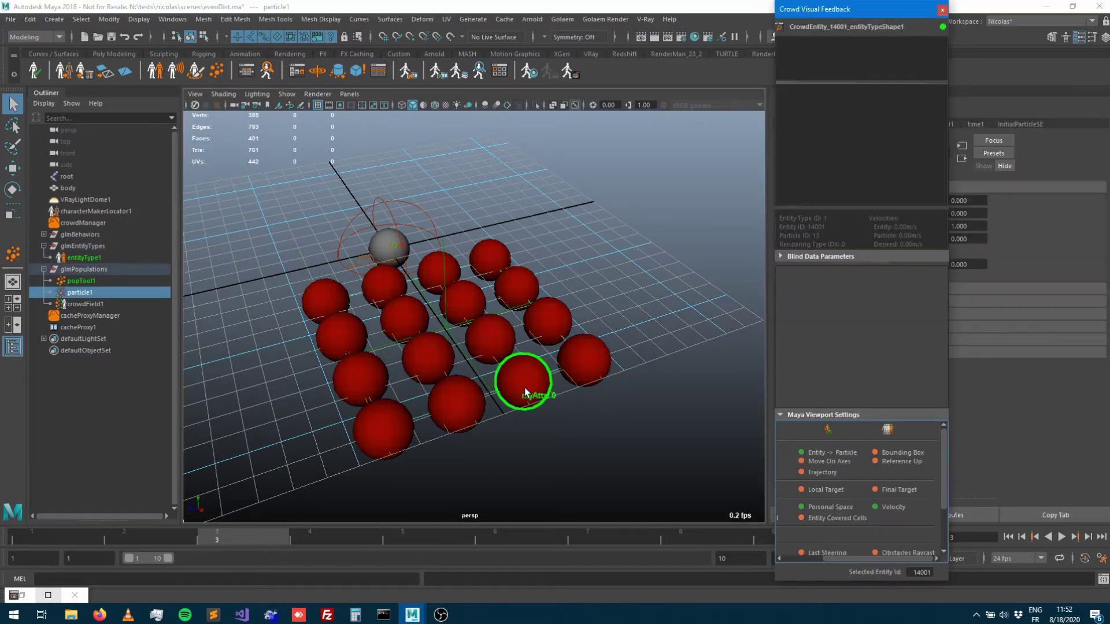
click(586, 357)
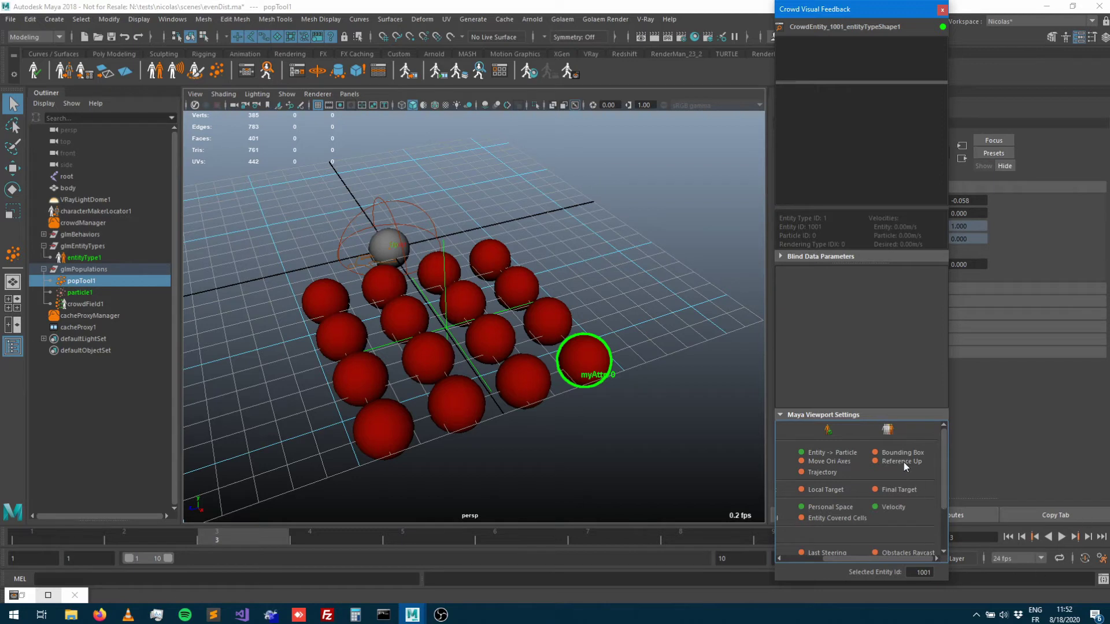
drag(841, 560, 764, 545)
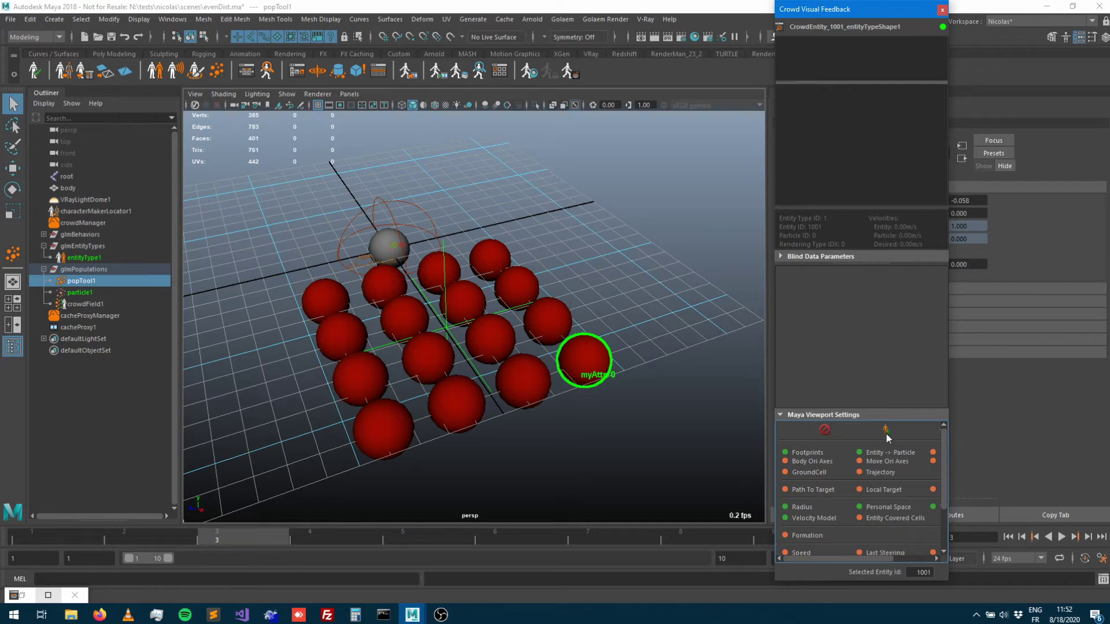
drag(864, 557, 920, 528)
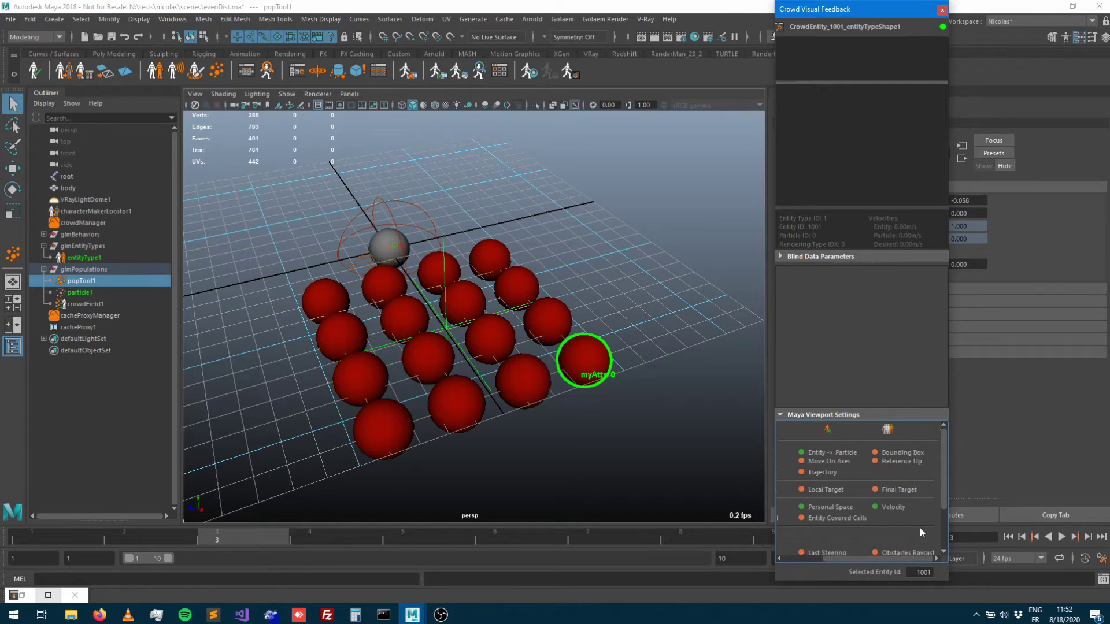
click(888, 430)
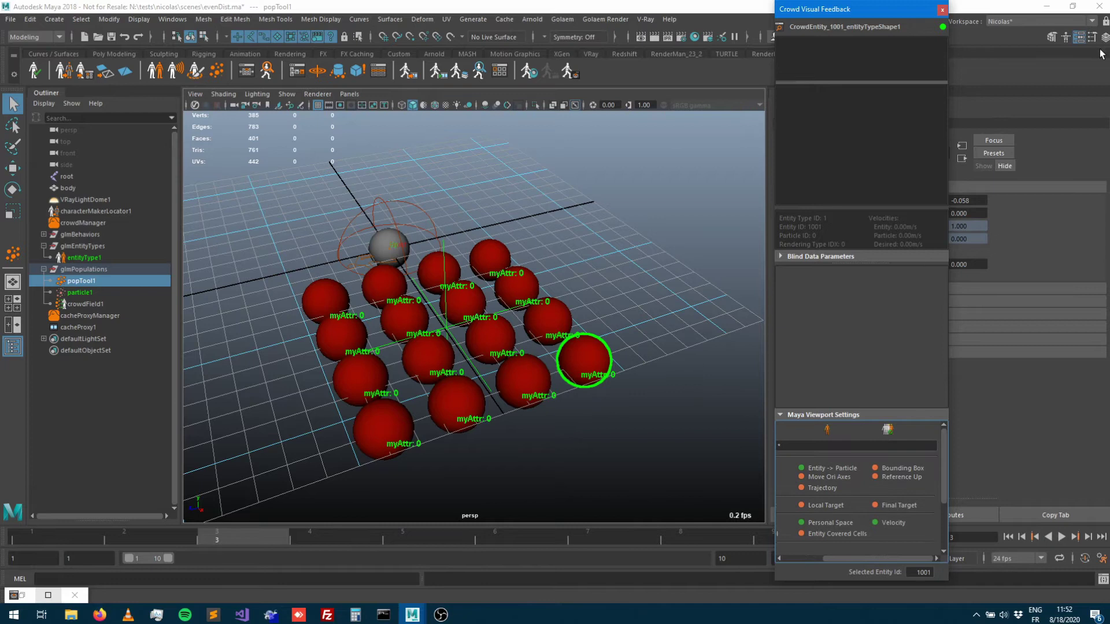
click(942, 9)
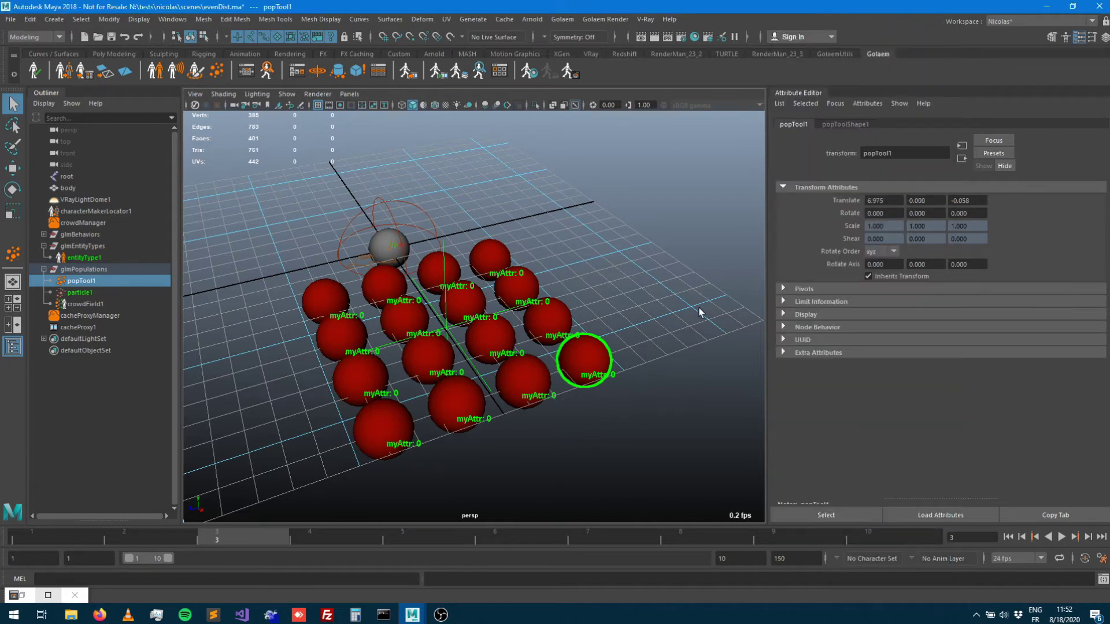
Step: Clear the selection, open the Golaem Behavior Editor and insert a ChannelOperator behavior between the start and end of entityTypeContainerShape1
click(669, 296)
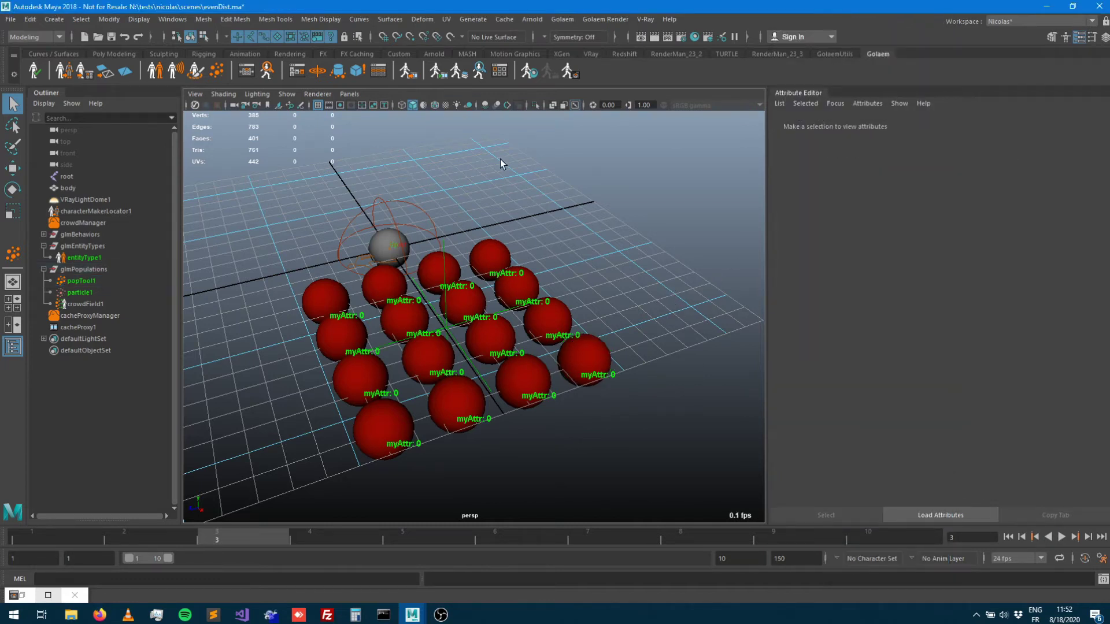
alt+drag(548, 332, 552, 317)
alt+drag(622, 453, 604, 472)
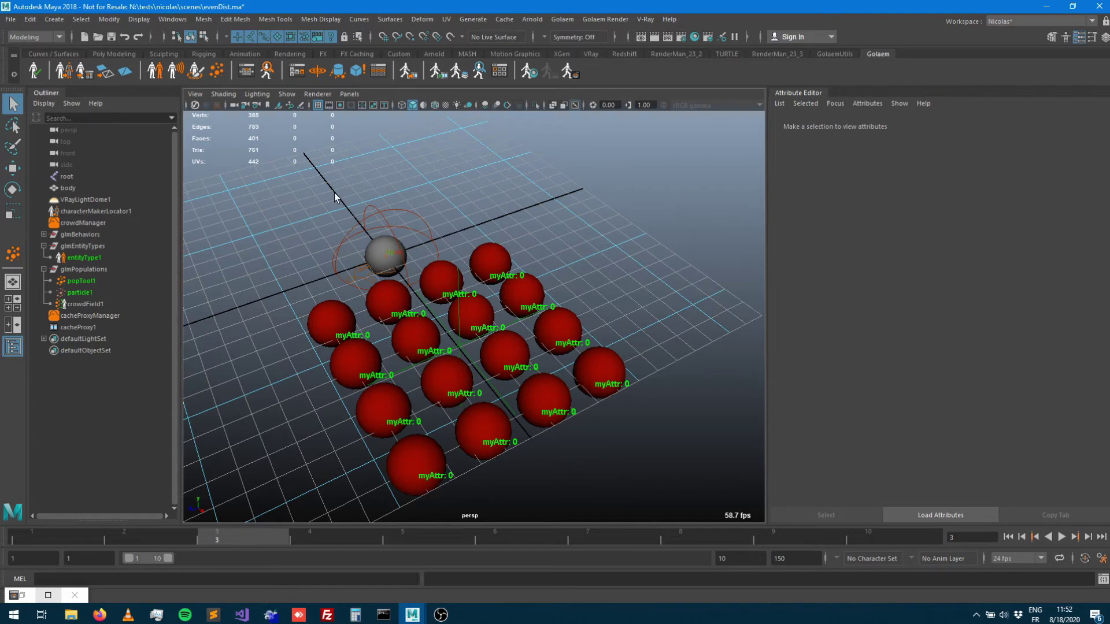
click(248, 78)
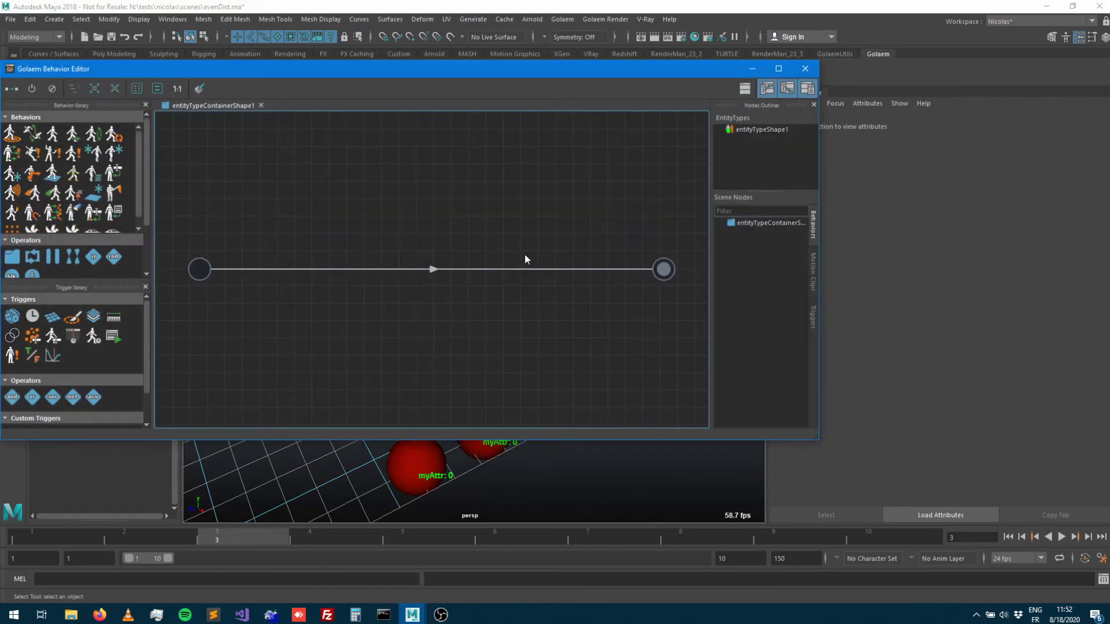
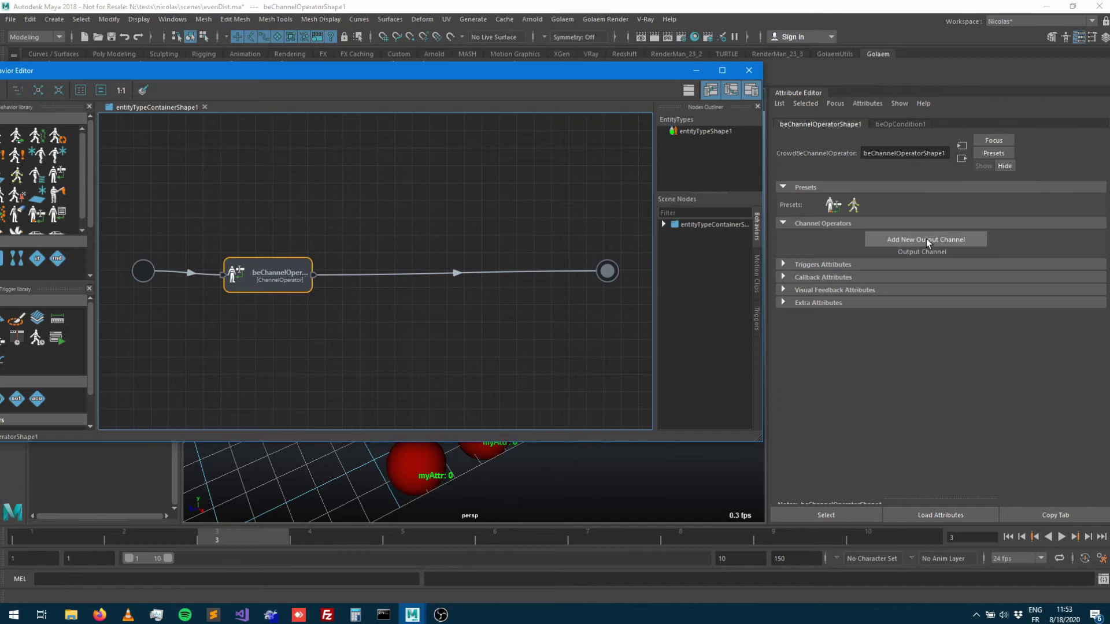
Step: Add an output channel to the channel operator behavior and select its node in the Channel Operator Editor, narrowed to uncover the attributes
click(926, 238)
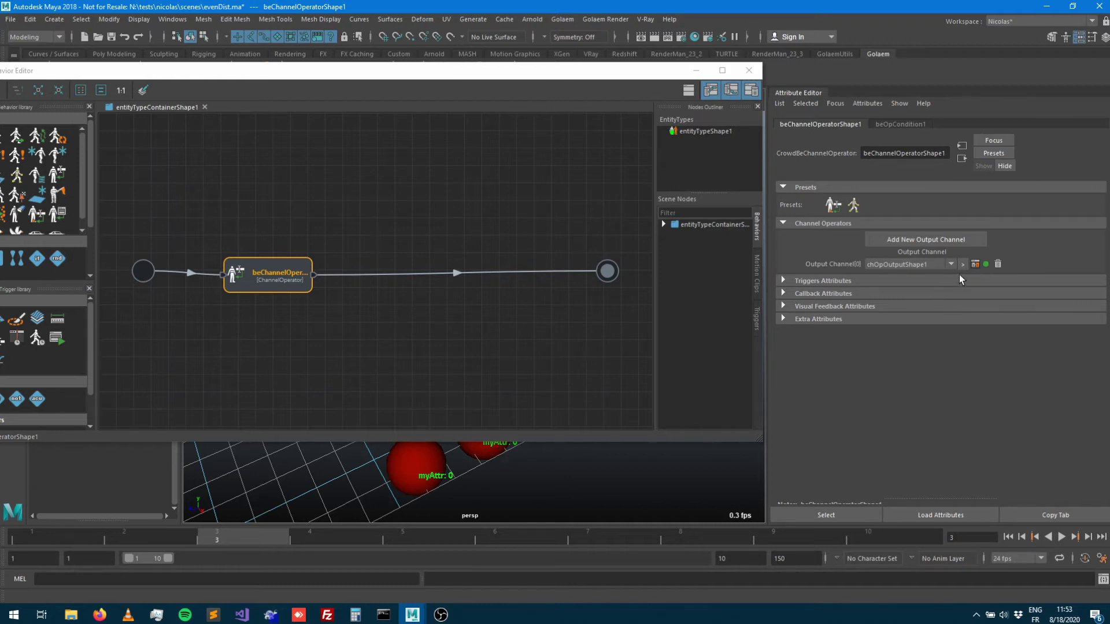
click(975, 264)
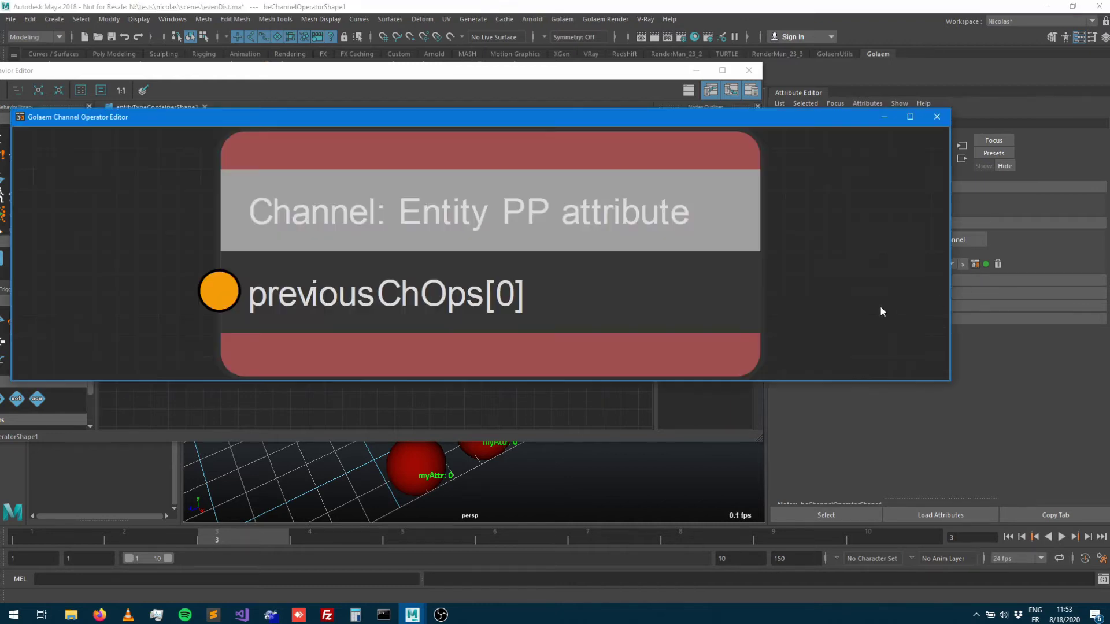
click(504, 236)
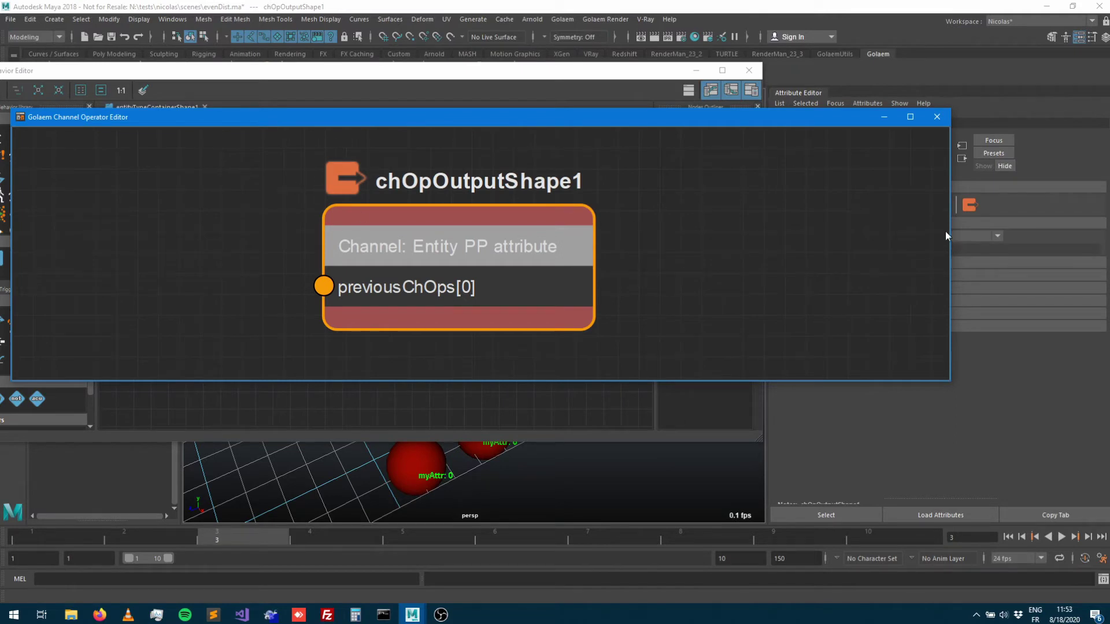
drag(950, 232, 744, 231)
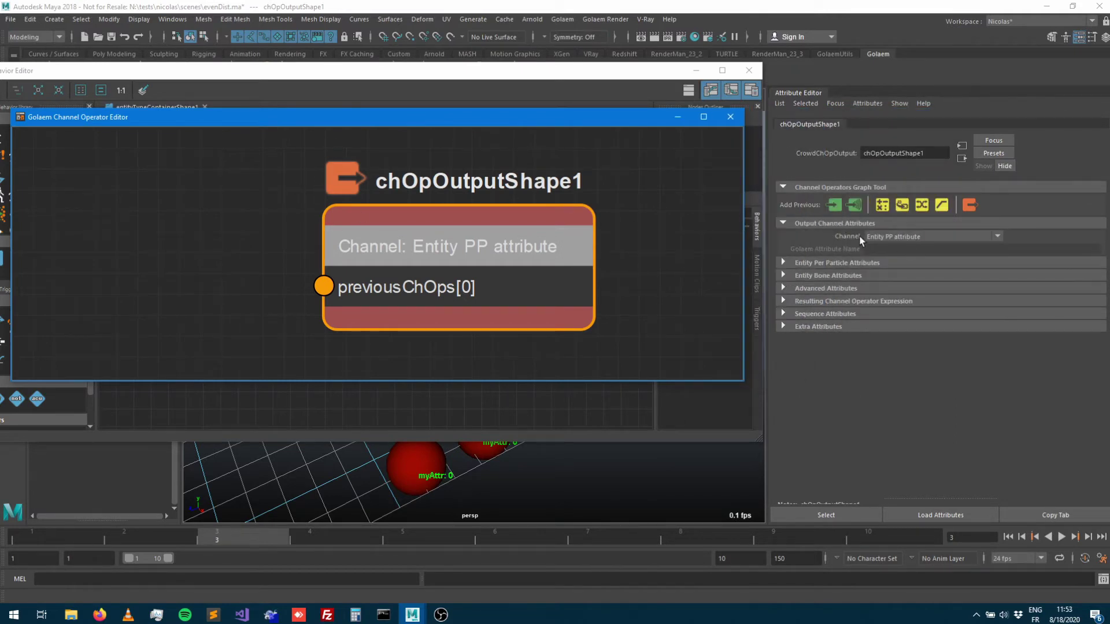
Step: Set the output node's channel to Golaem Attribute with the attribute name this.attribute.myAttr
click(897, 237)
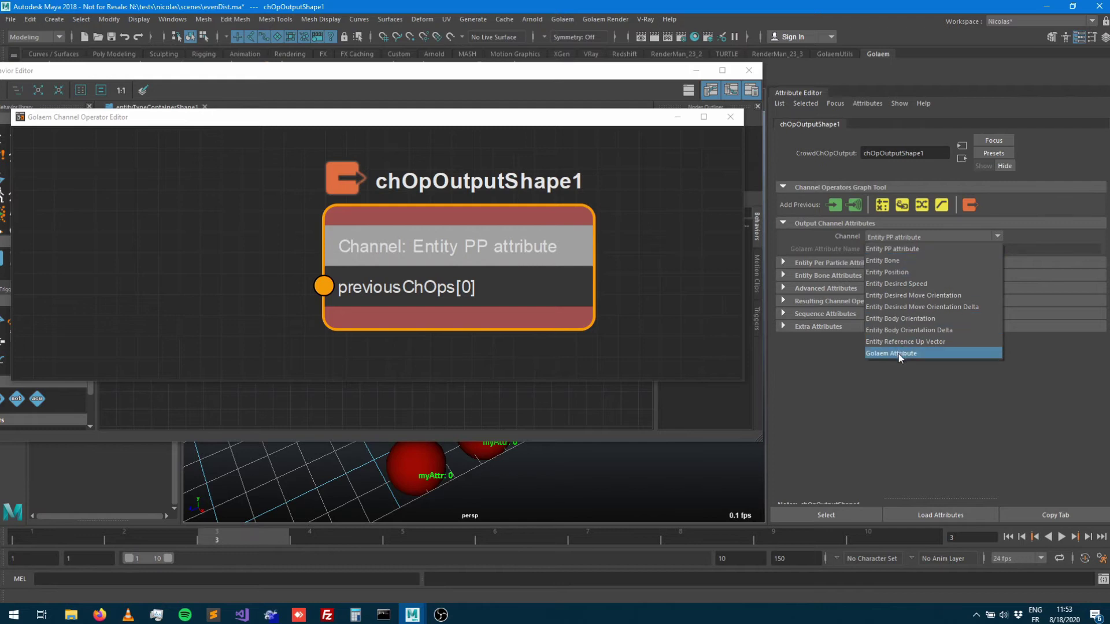
click(898, 354)
click(894, 249)
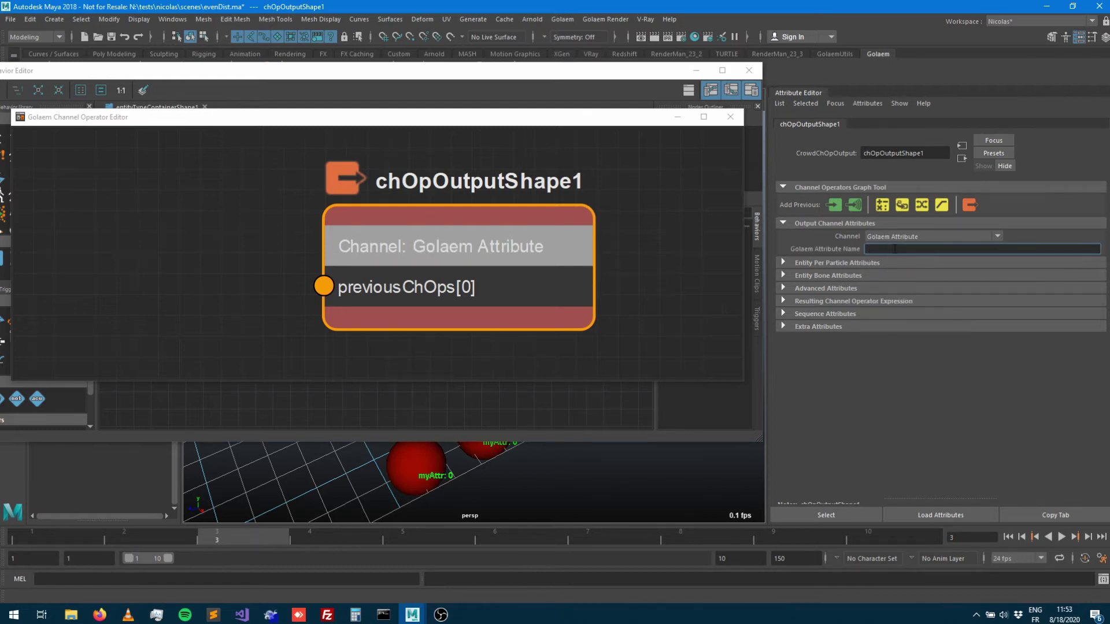
text(this.attribute.myAttr)
key(Return)
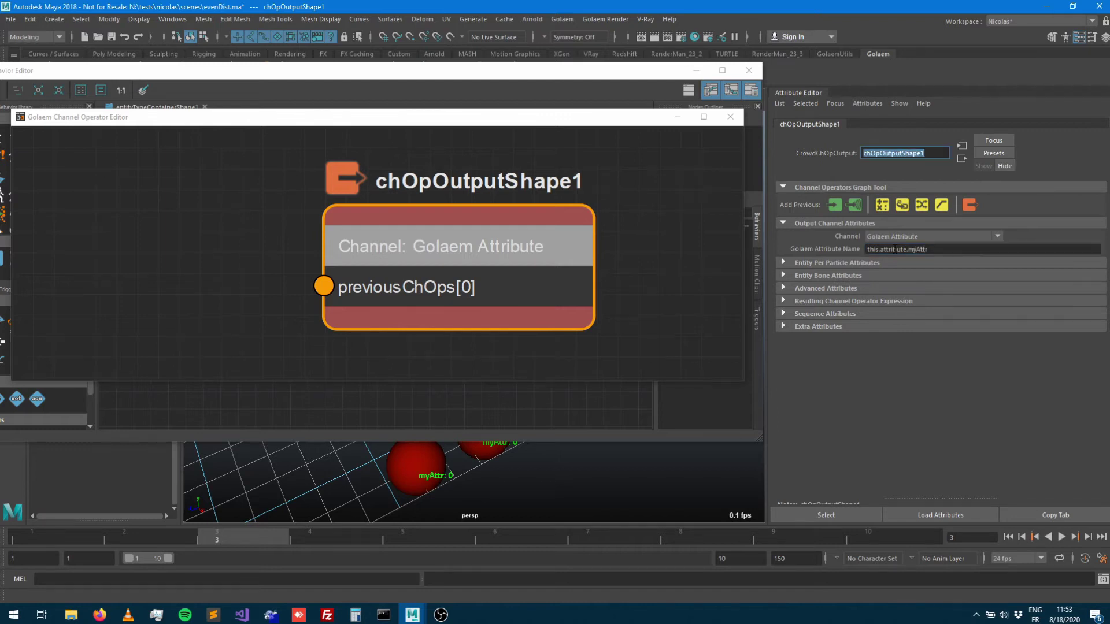
Step: Rename the output channel node as myAttrOutput
click(664, 282)
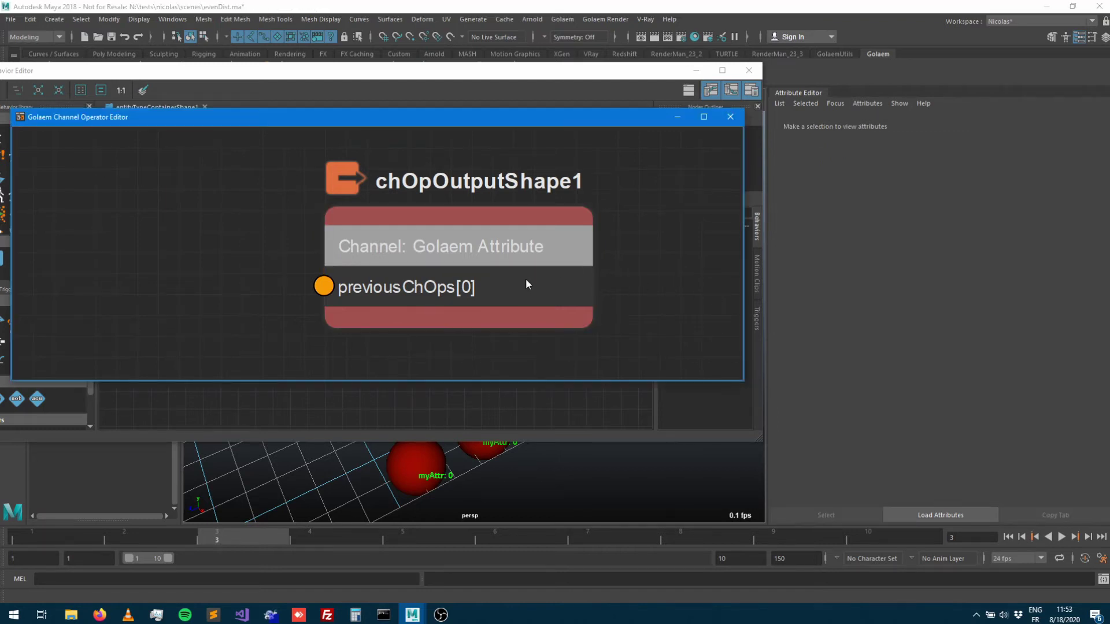
click(626, 27)
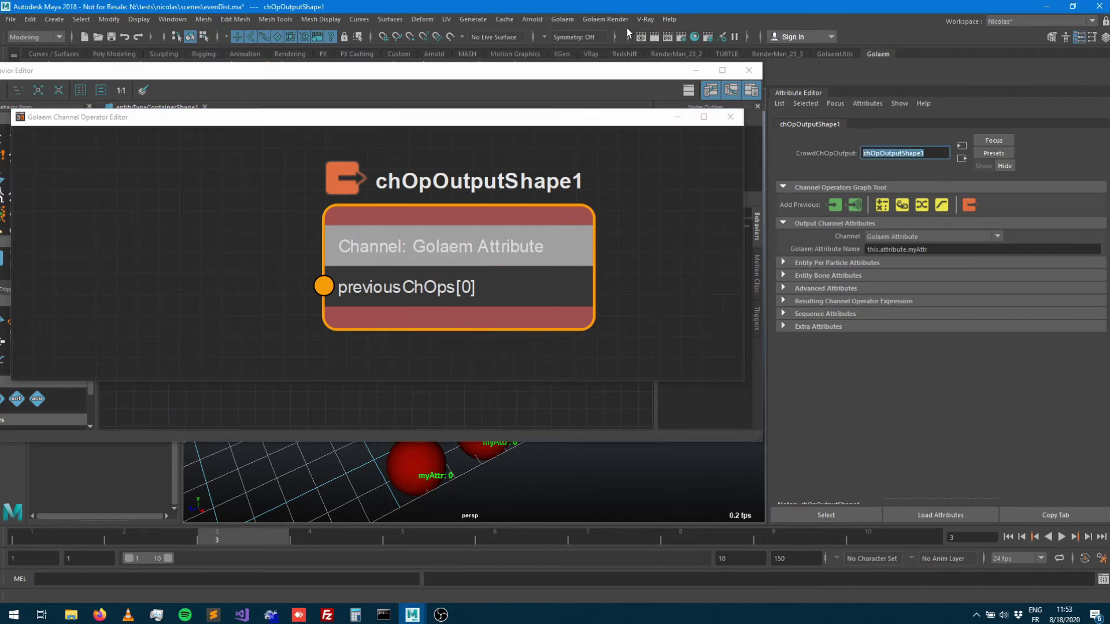
text(myAttrOt)
key(BackSpace)
text(utput)
key(Return)
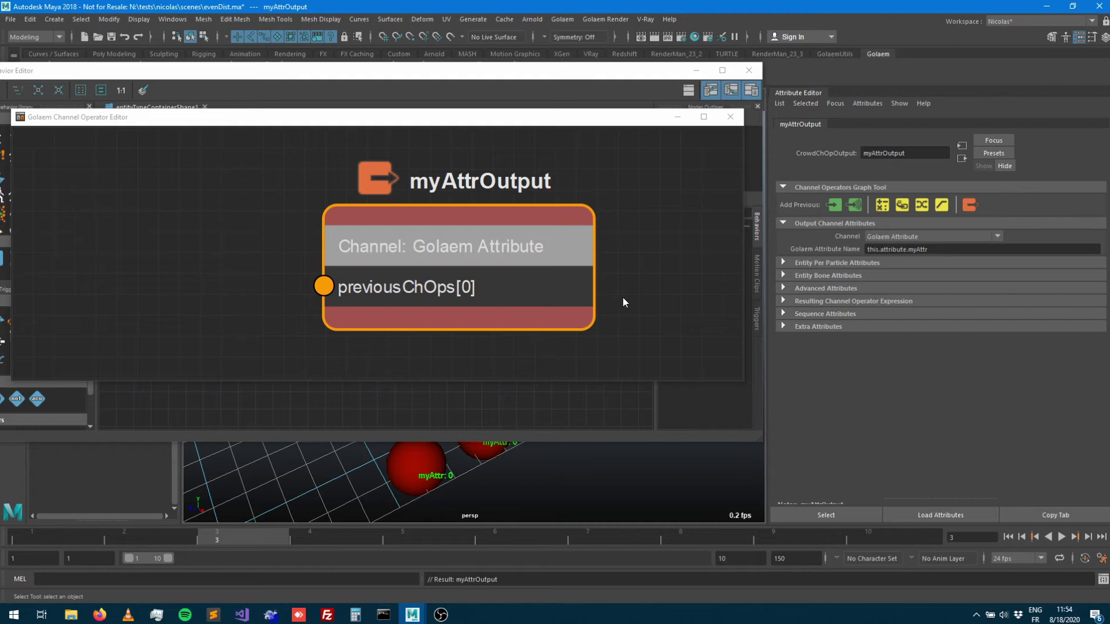
Step: Add an input node before myAttrOutput with the expression this.particleId, and move myAttrOutput farther from it
scroll(577, 288, down, 5)
click(567, 266)
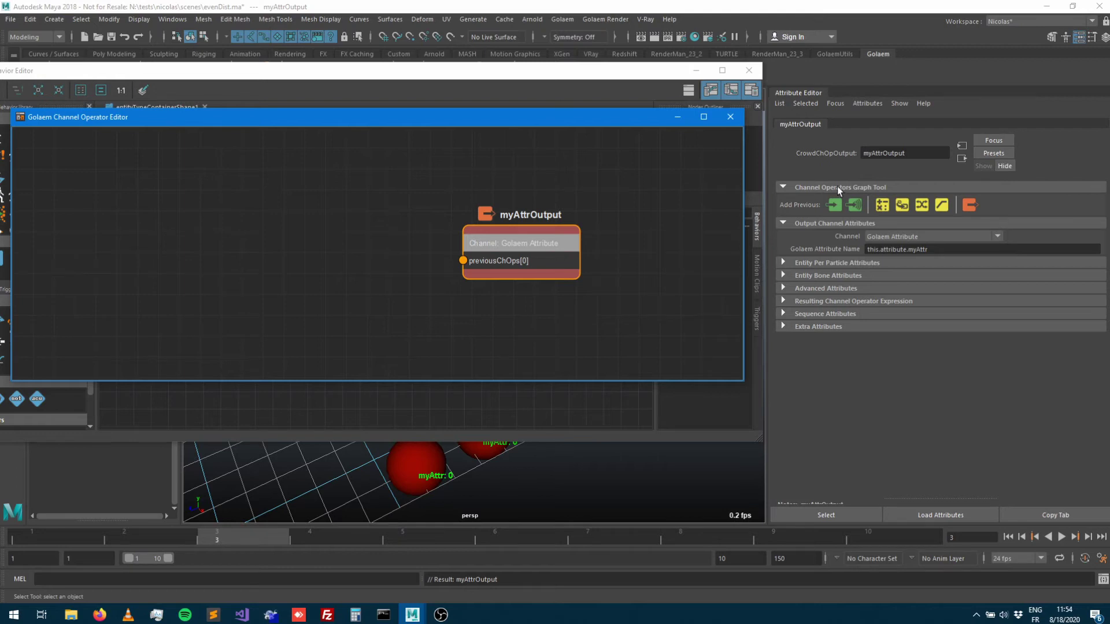
click(831, 205)
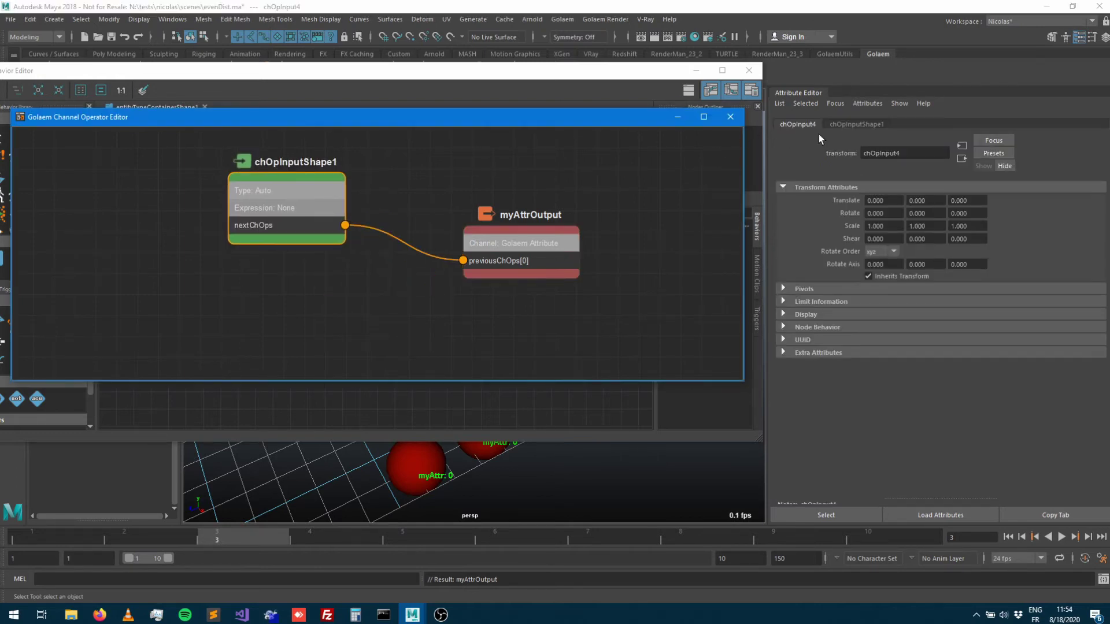
click(840, 124)
click(1097, 237)
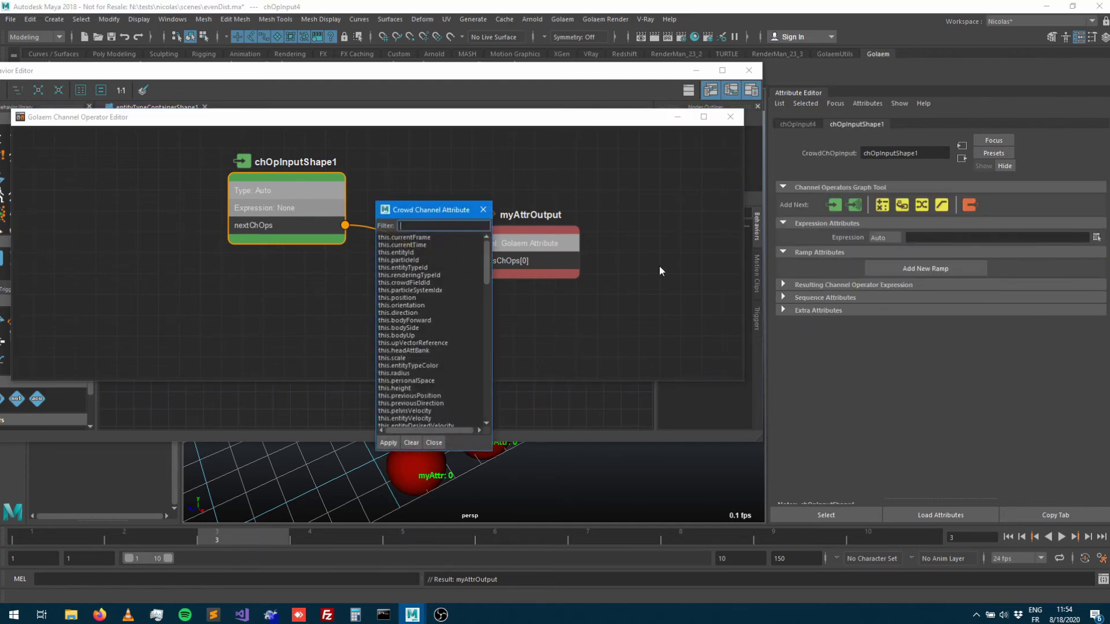
double_click(414, 259)
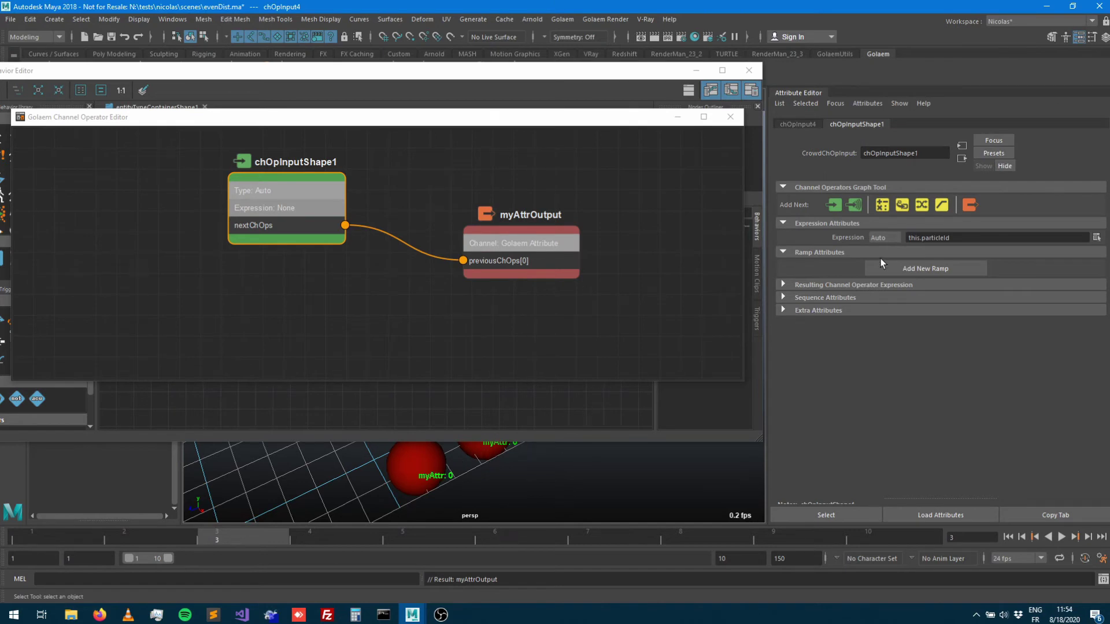
drag(527, 246, 579, 223)
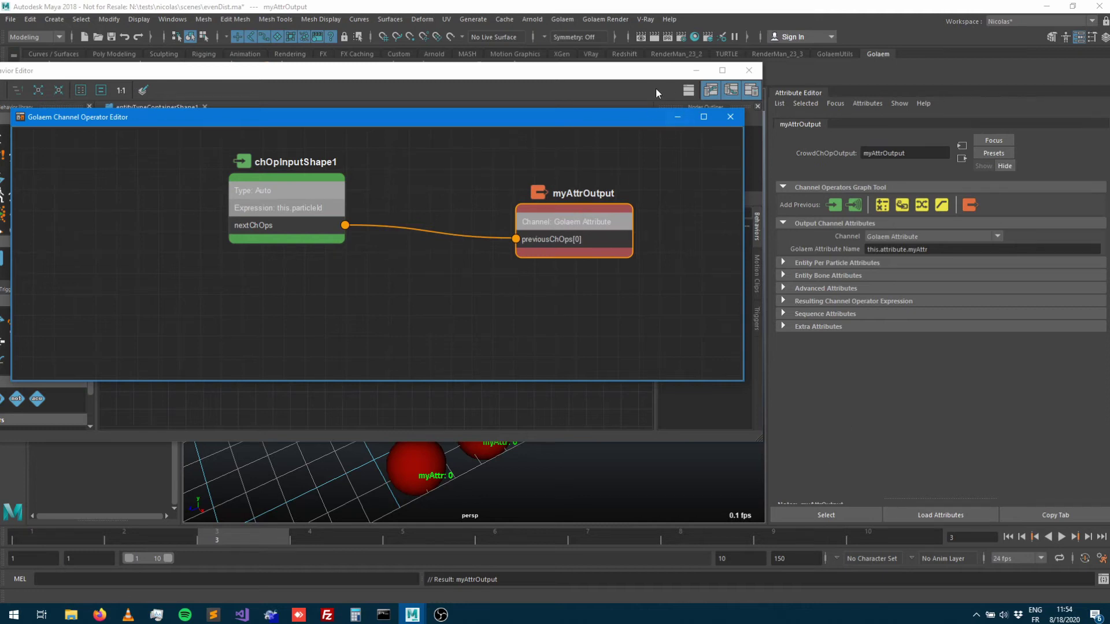
Step: Minimize the Behavior Editor, shrink the Channel Operator Editor to uncover the spheres, and rerun the simulation from frame 1 to frame 3
click(696, 70)
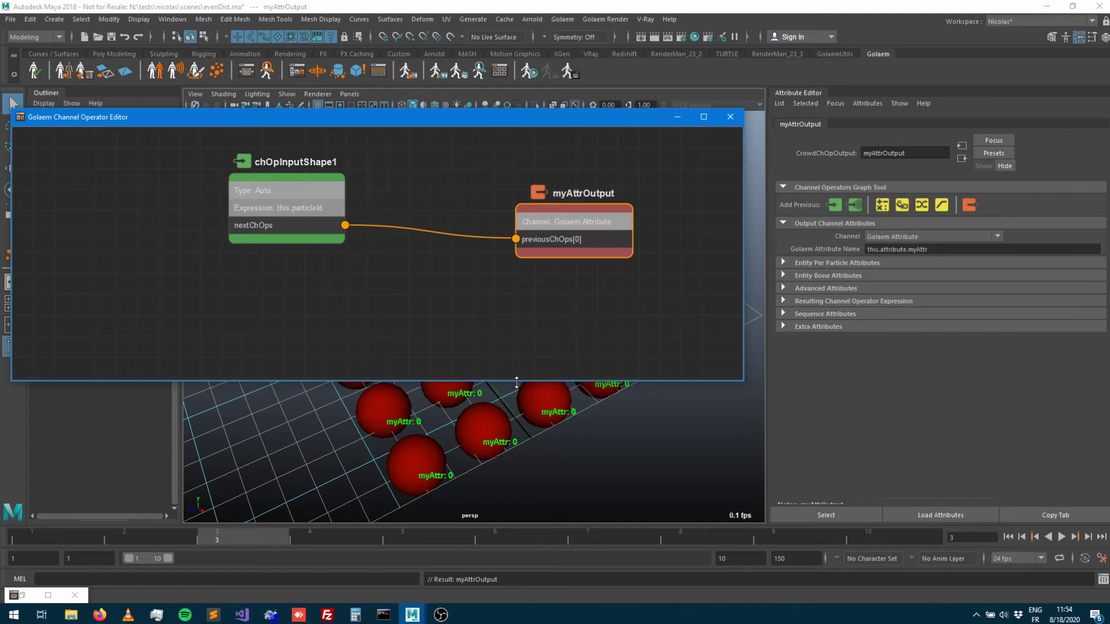
drag(517, 381, 516, 281)
middle_drag(459, 186, 473, 164)
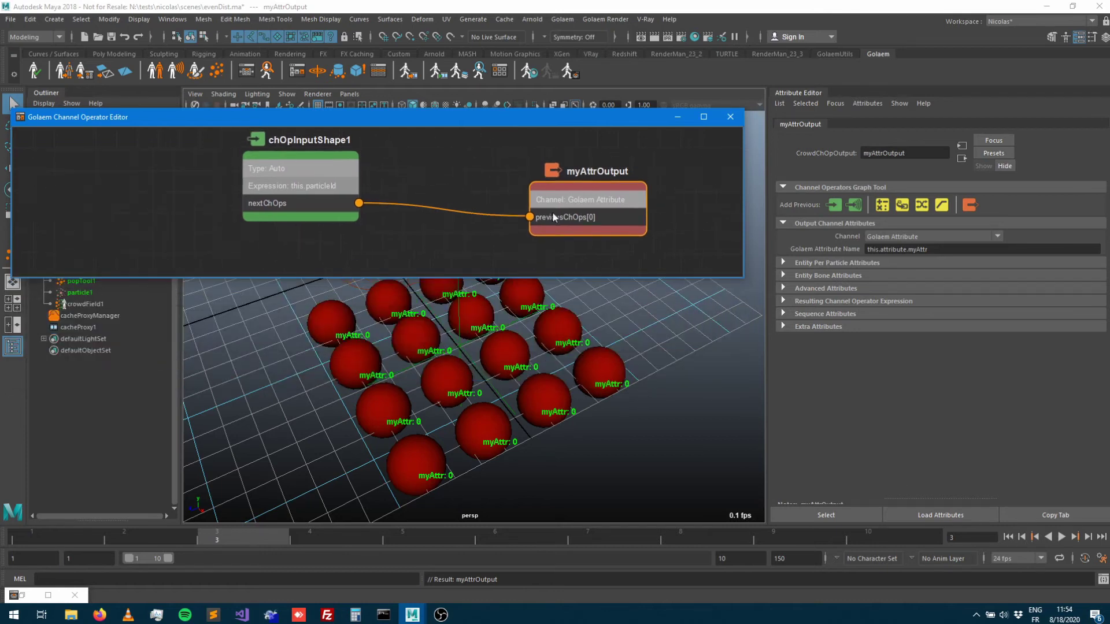
click(1021, 537)
click(1087, 536)
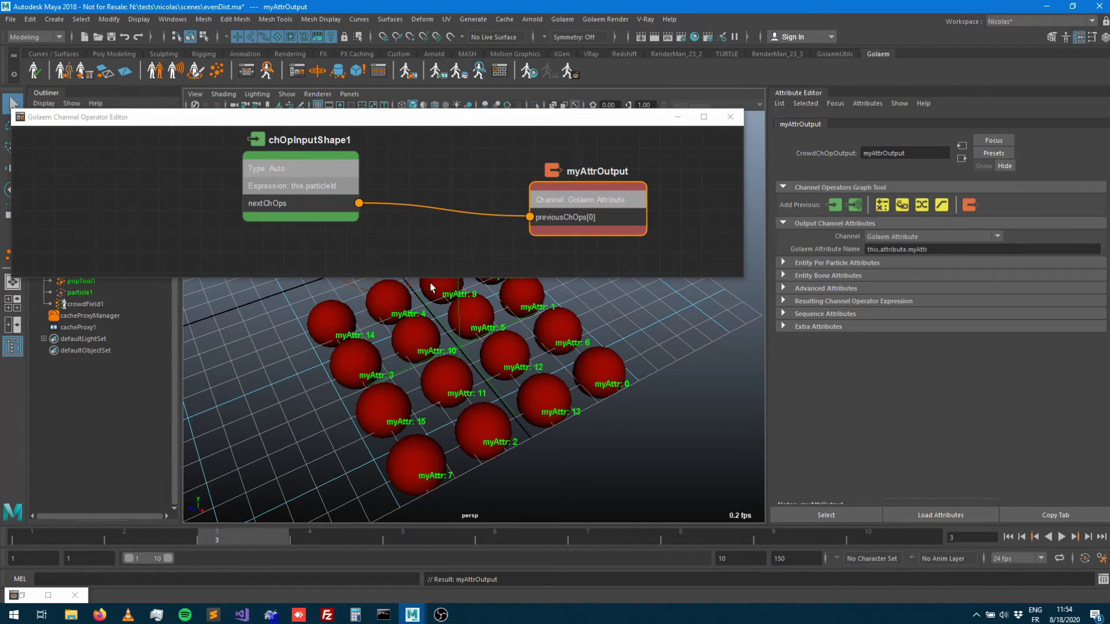
Step: Inspect one sphere's channel operator outputs, and review every entity's myAttr value in the Golaem Attributes Spreadsheet
click(483, 428)
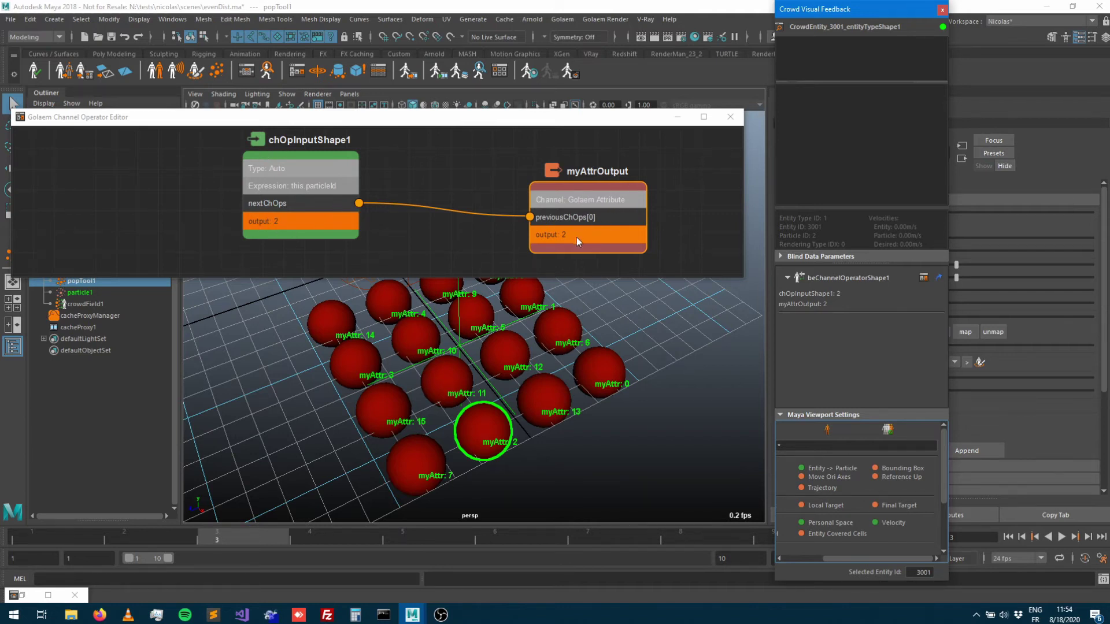
click(696, 381)
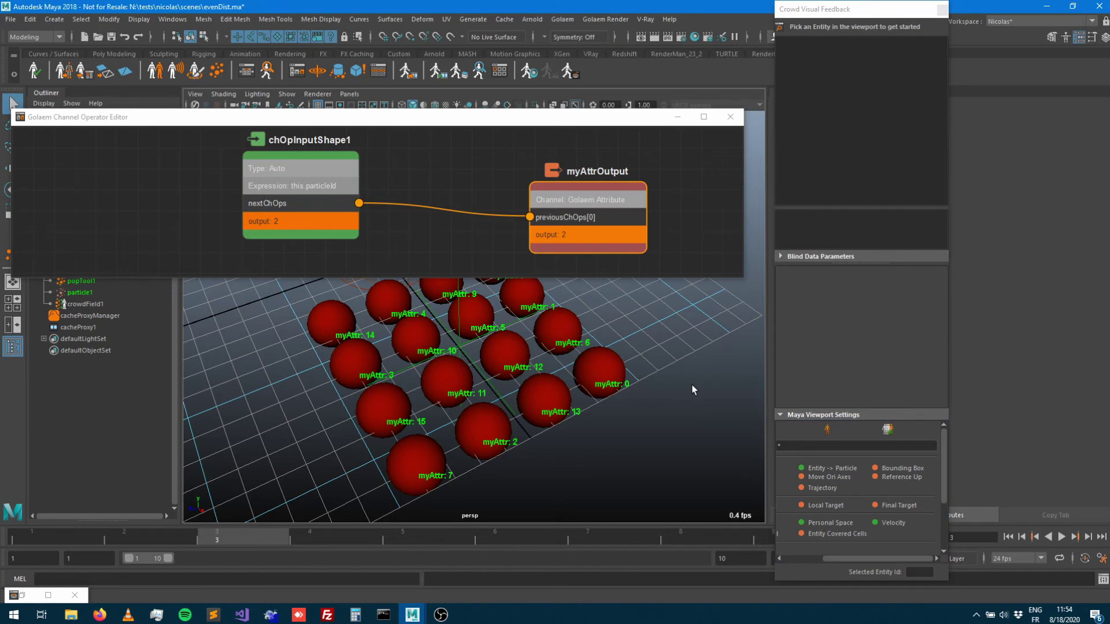
click(377, 71)
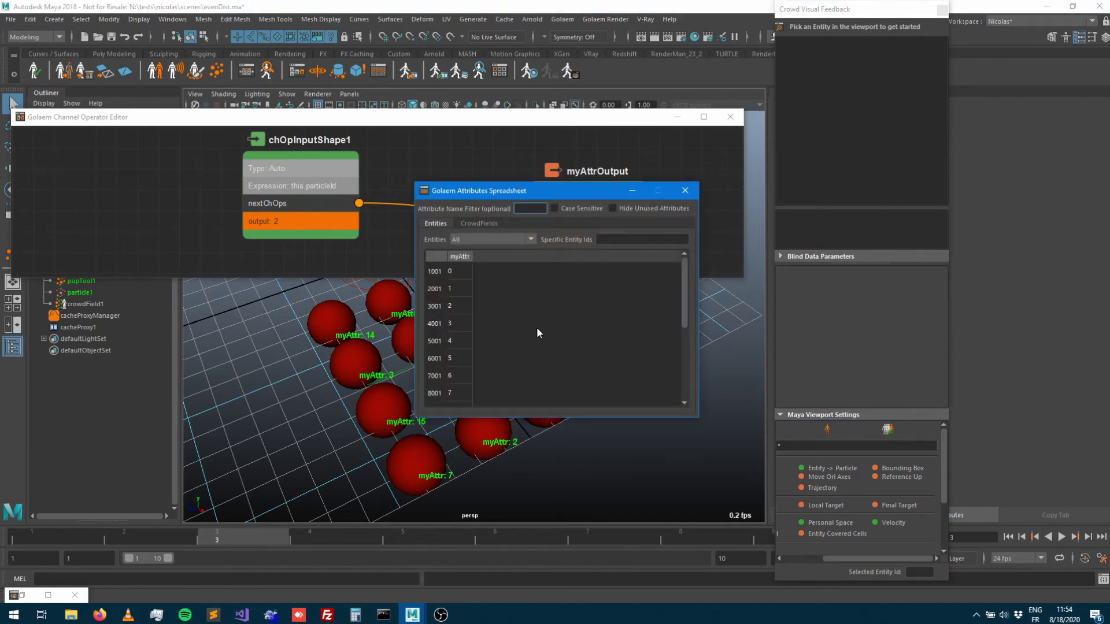
scroll(446, 313, down, 5)
scroll(466, 308, up, 5)
scroll(456, 276, down, 5)
scroll(448, 314, up, 5)
click(685, 190)
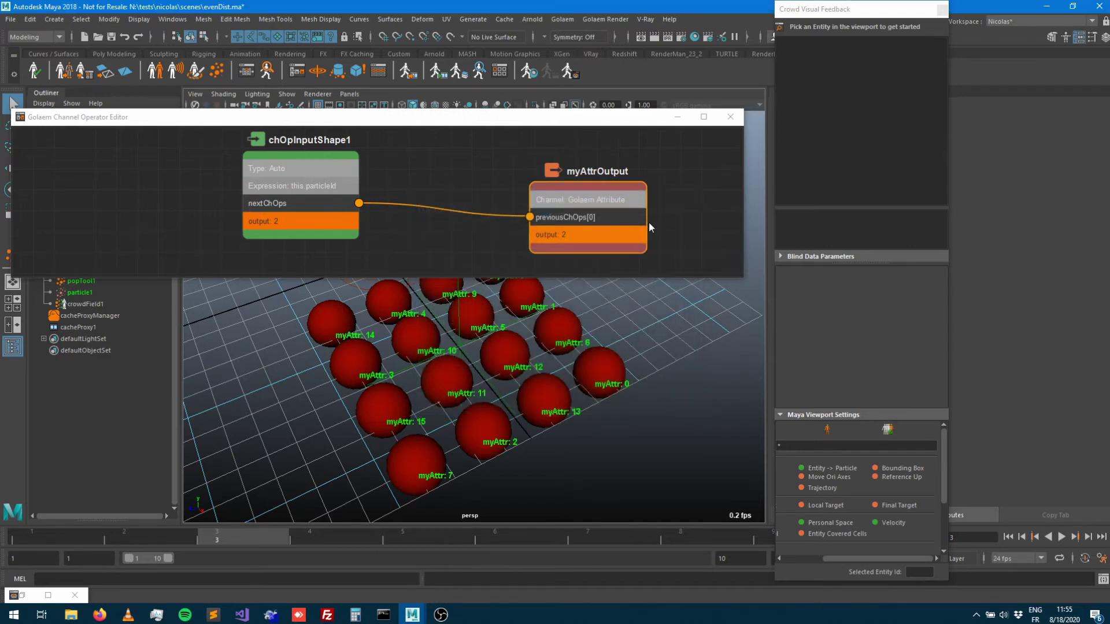
Step: Create a CrowdChOpOperation node and insert it on the connection between the this.particleId input and myAttrOutput
drag(441, 278, 440, 396)
click(395, 318)
key(Tab)
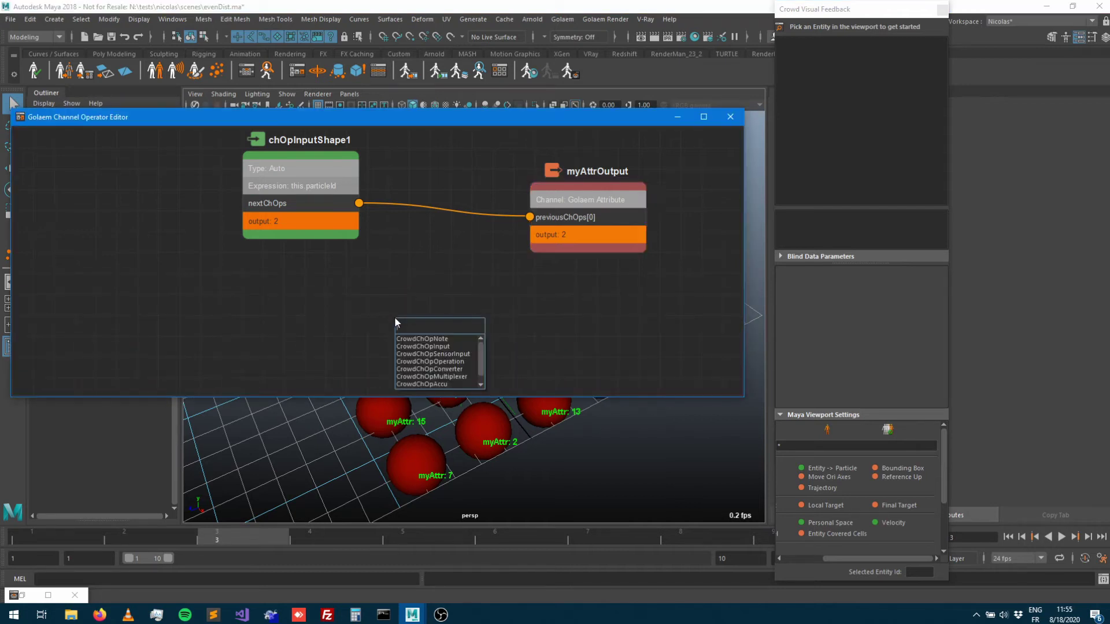
click(445, 362)
drag(426, 333, 470, 213)
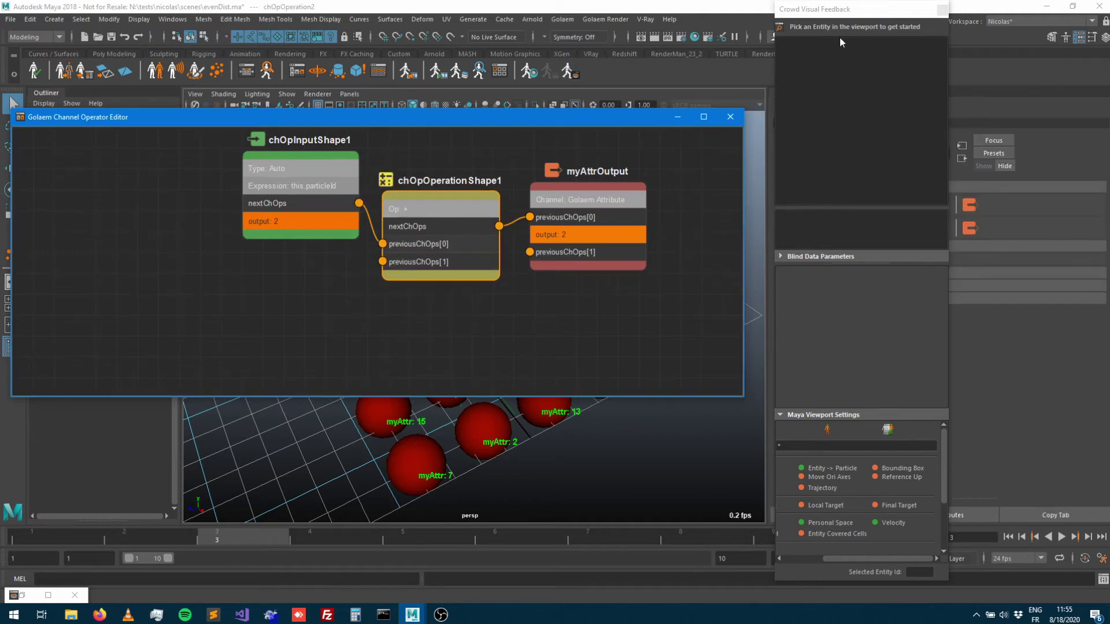
Step: Close Crowd Visual Feedback and set the operation node's operator to %
click(941, 10)
click(882, 261)
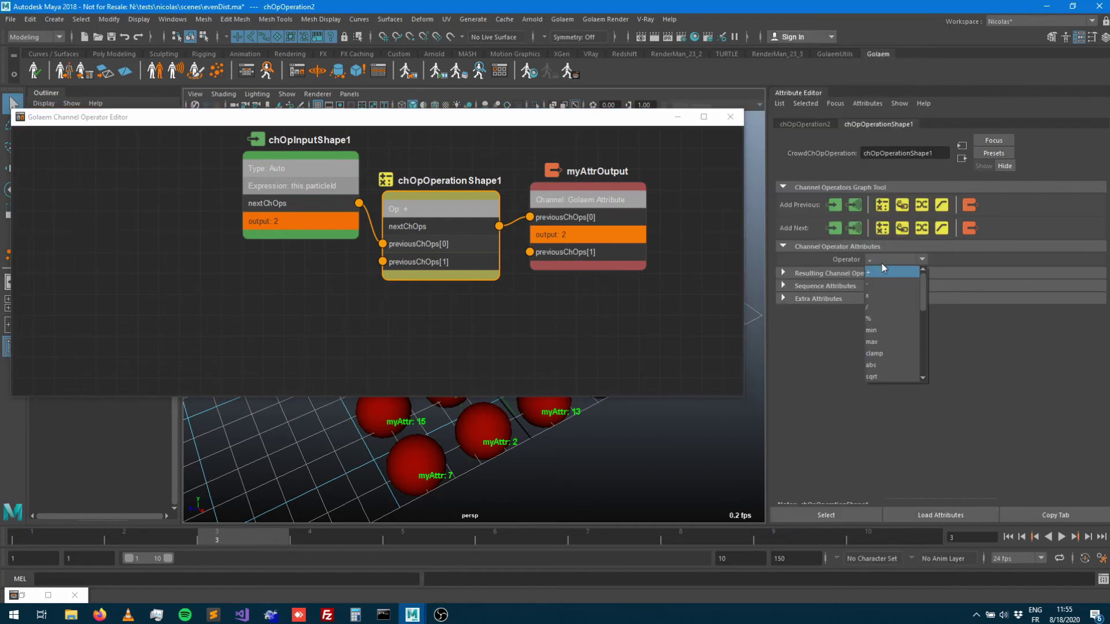
click(879, 319)
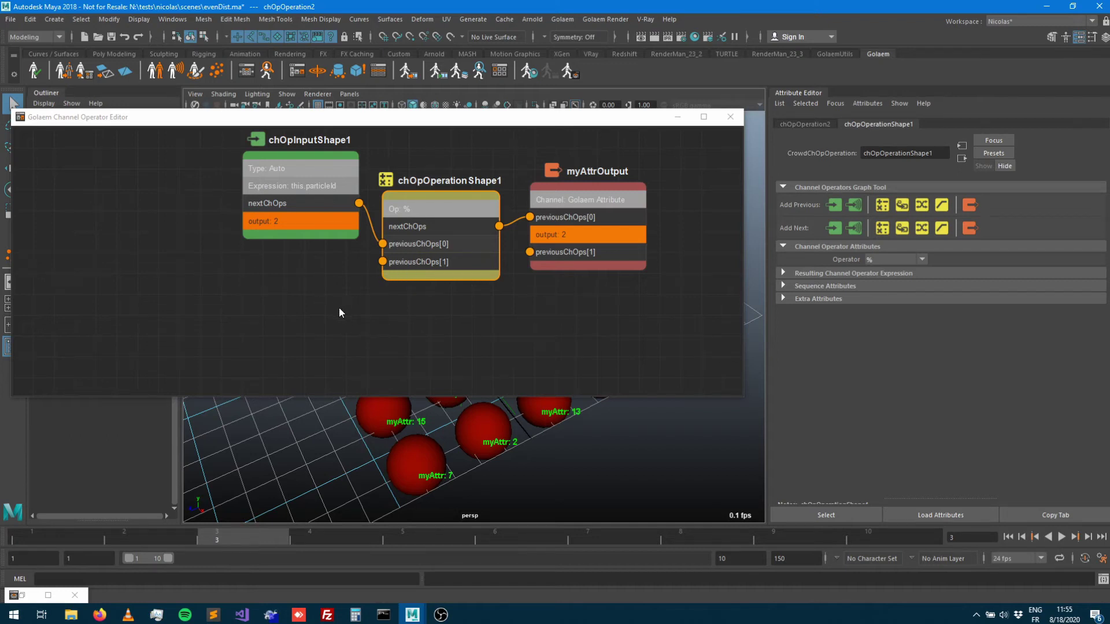
Step: Add a second input node before the % operation and set its expression to 4
click(838, 206)
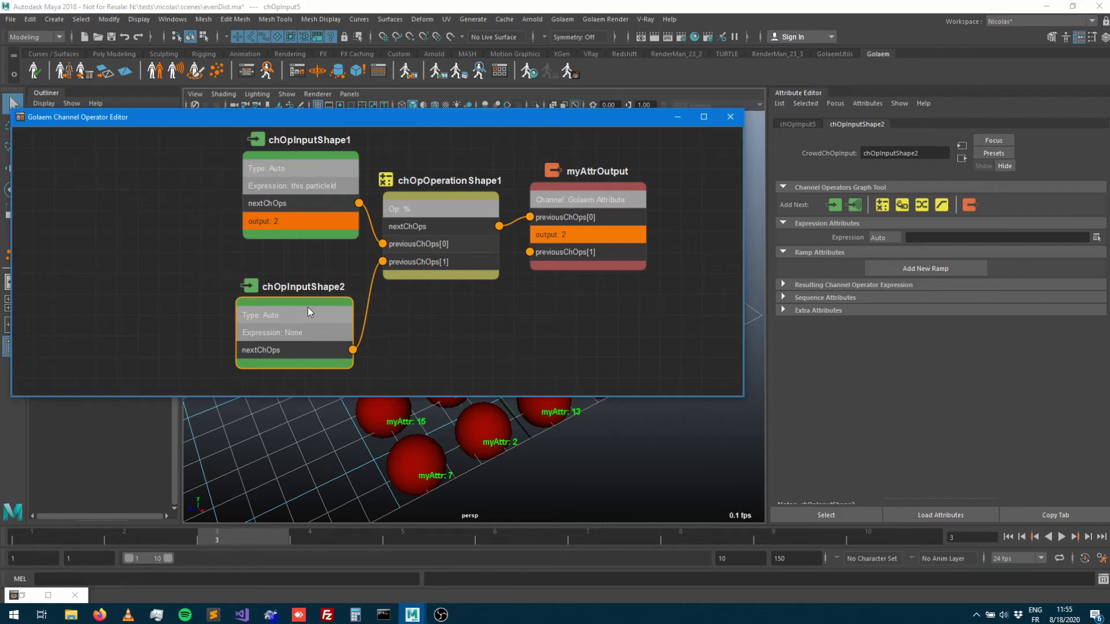
click(942, 238)
text(4)
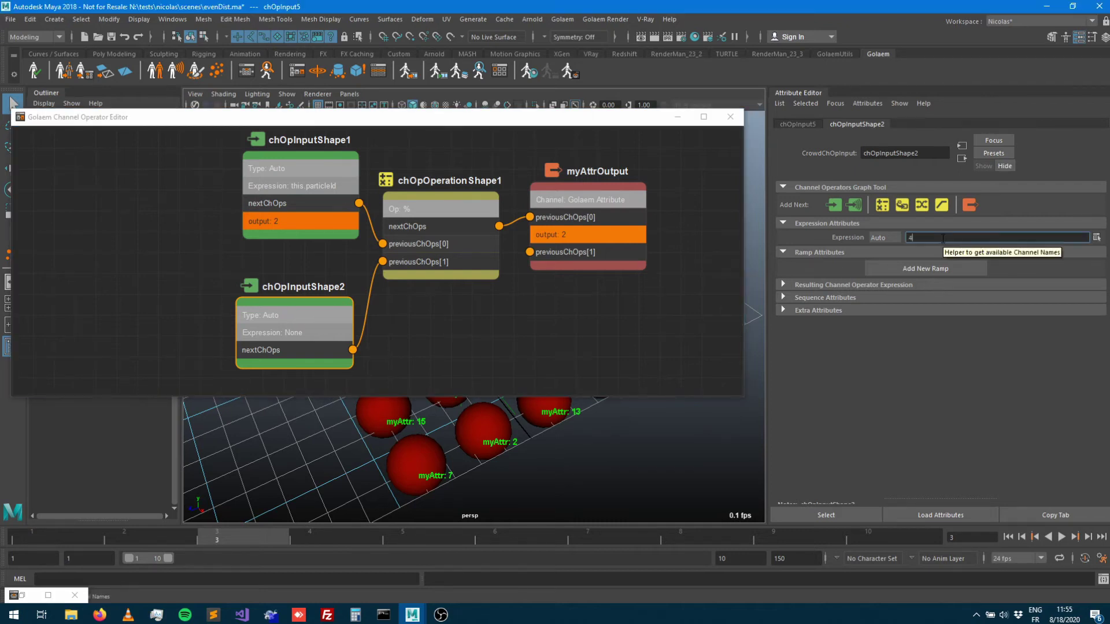
key(Return)
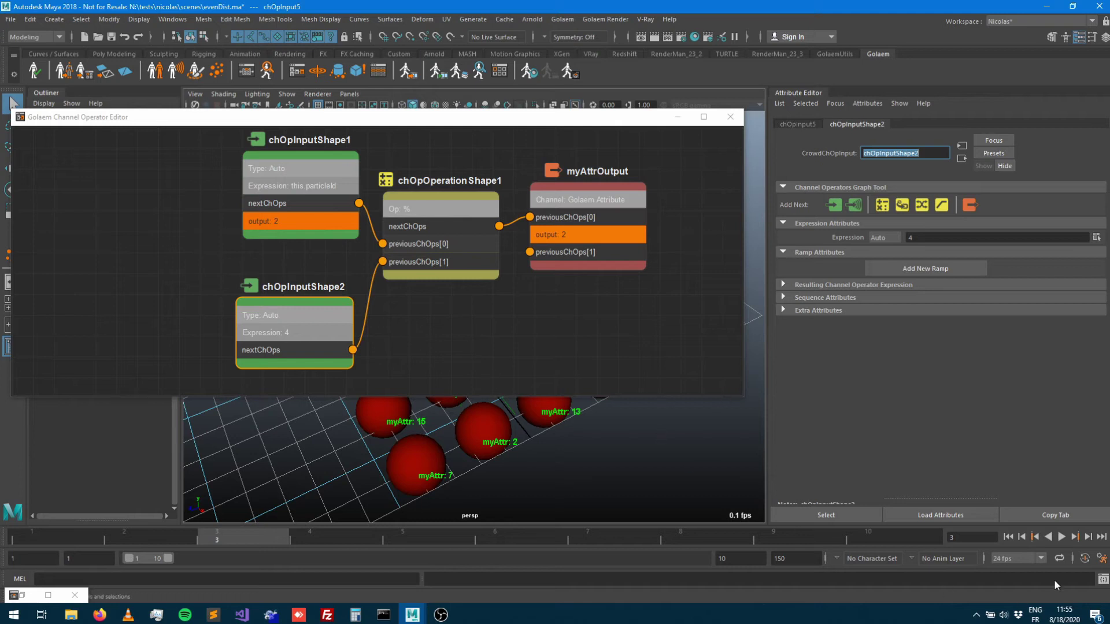
Step: Rerun the simulation from frame 1 to frame 4 and check the myAttr labels on the spheres, shrinking the Channel Operator Editor
click(1006, 537)
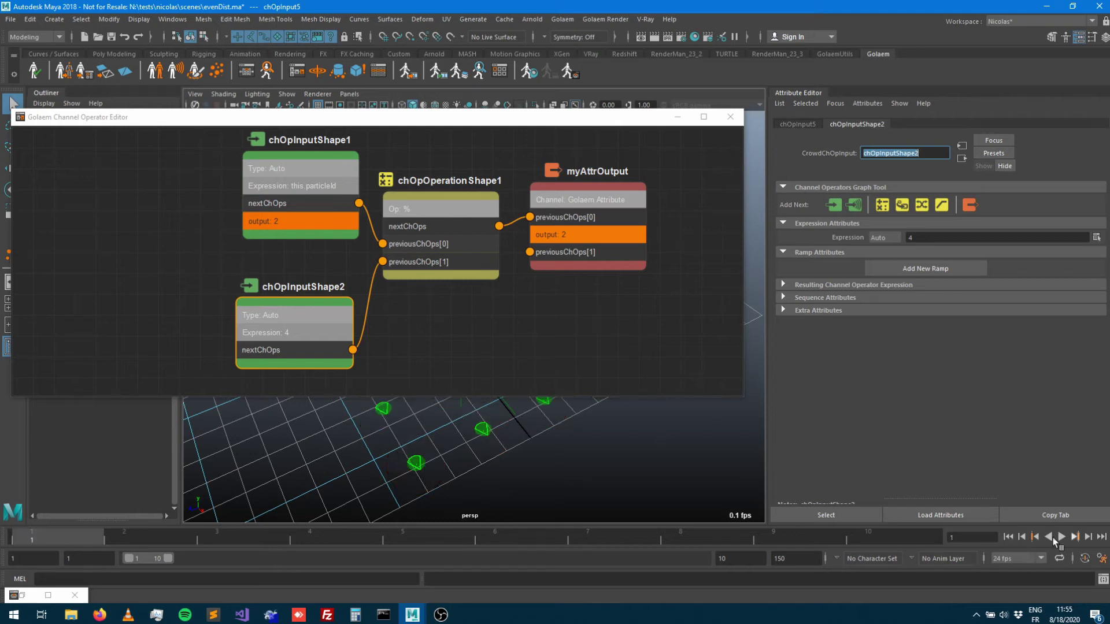
drag(470, 399, 470, 315)
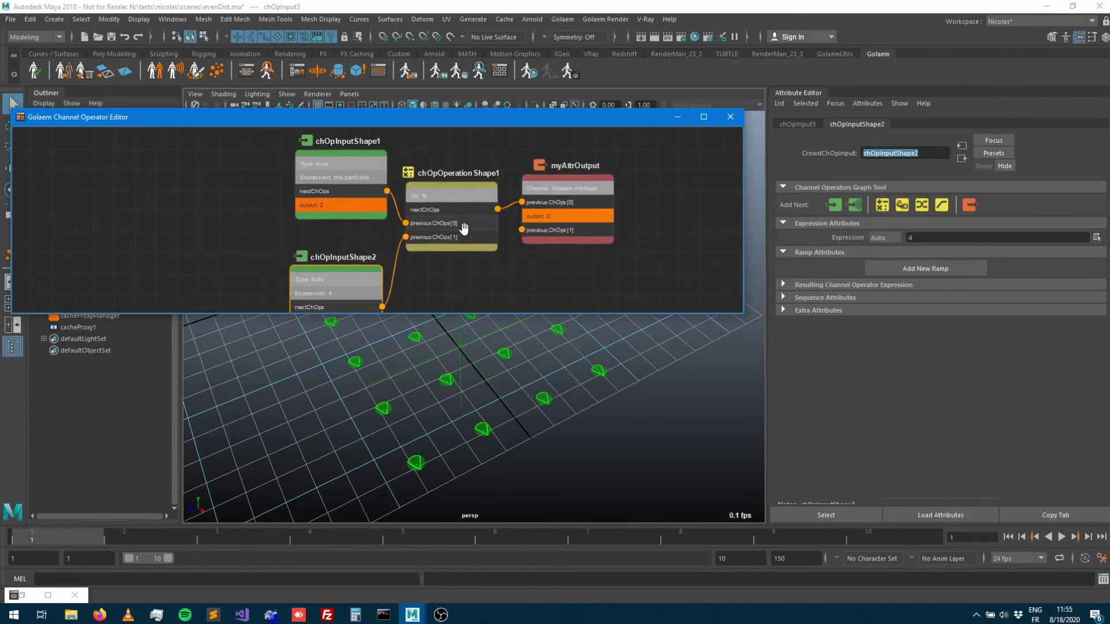
click(1006, 536)
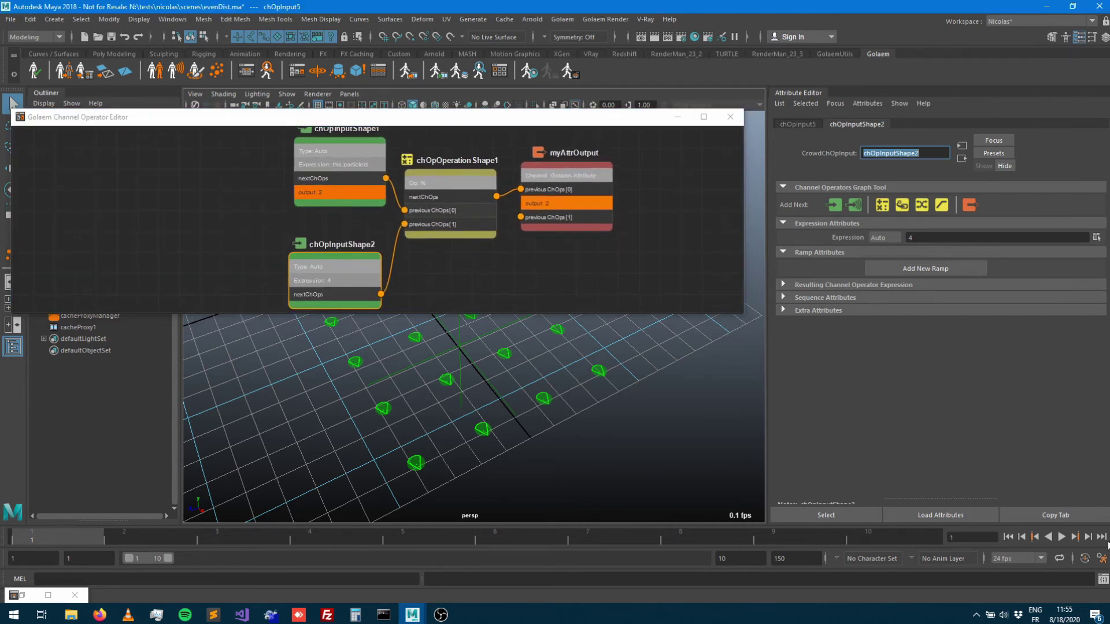
click(1088, 536)
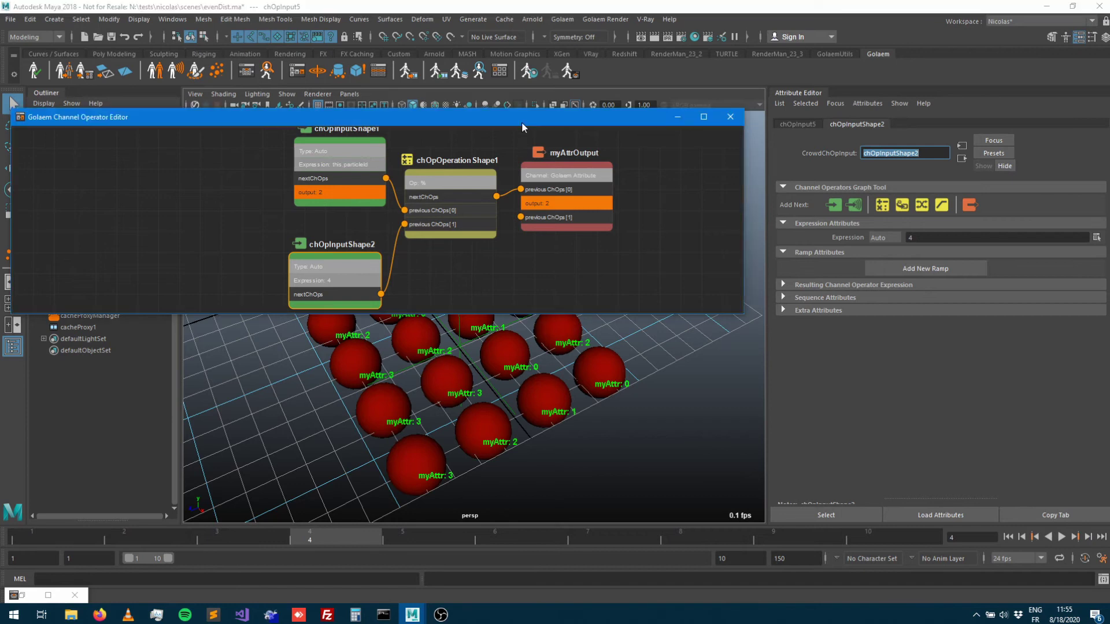
drag(522, 121, 544, 42)
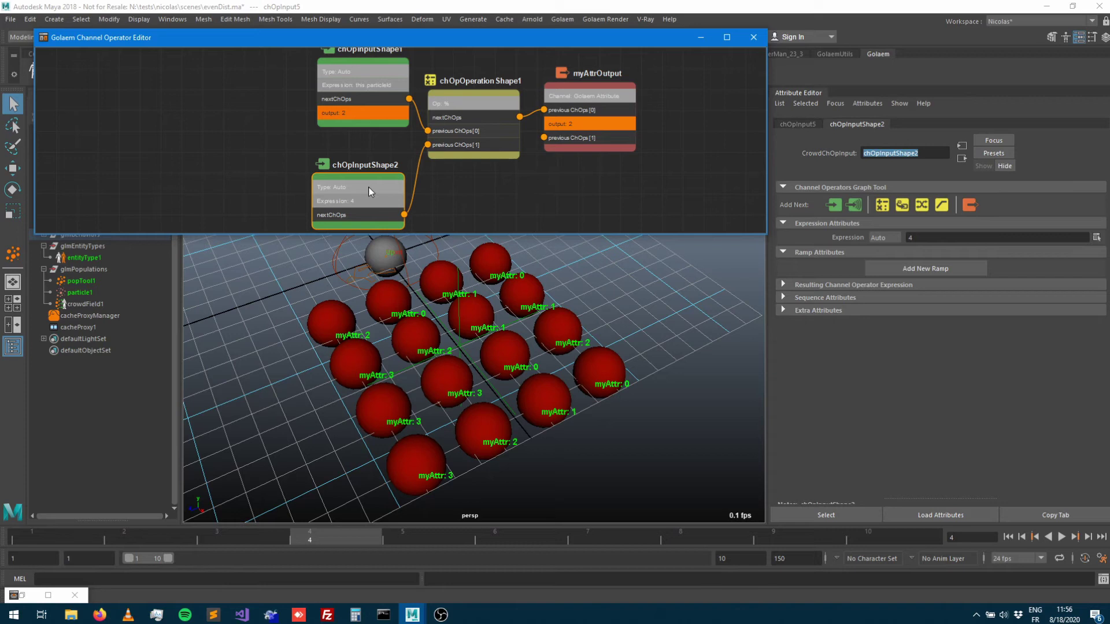
Step: Rename the input node with expression 4 to four and the this.particleId input node to particleId
click(922, 158)
text(four)
key(Return)
click(367, 72)
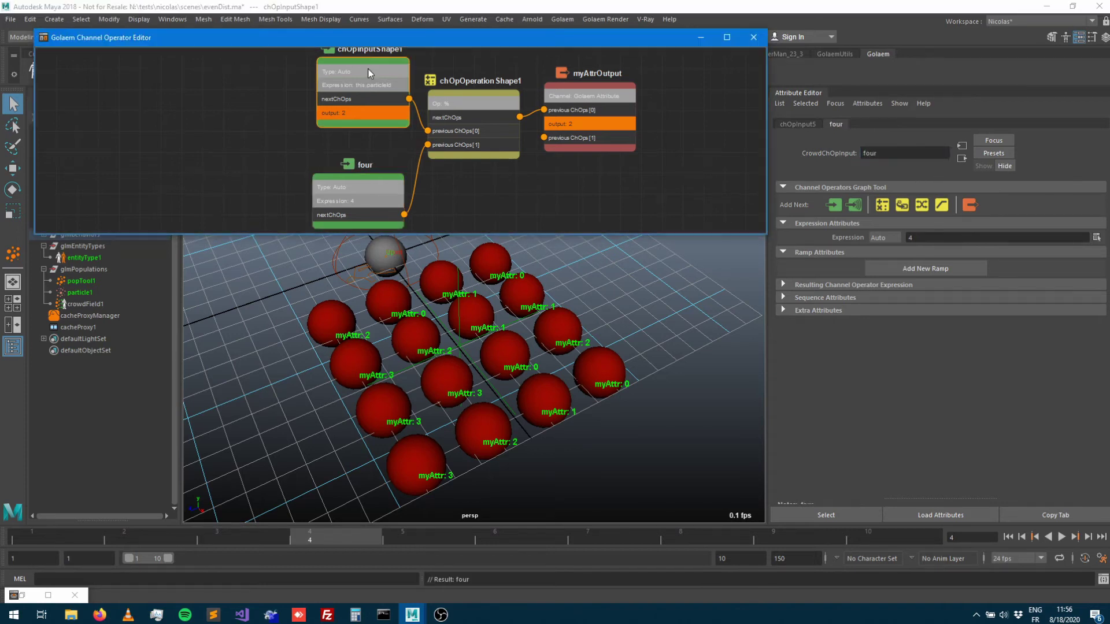
click(904, 153)
text(particleId)
key(Return)
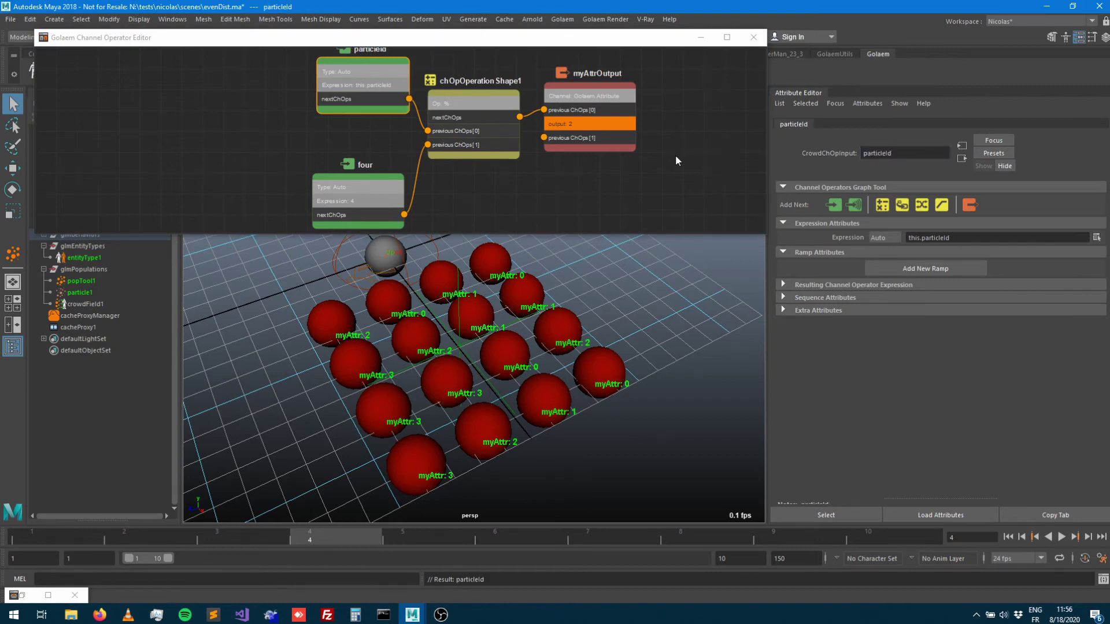
Step: Rename the % operation node to mod
click(473, 103)
click(910, 153)
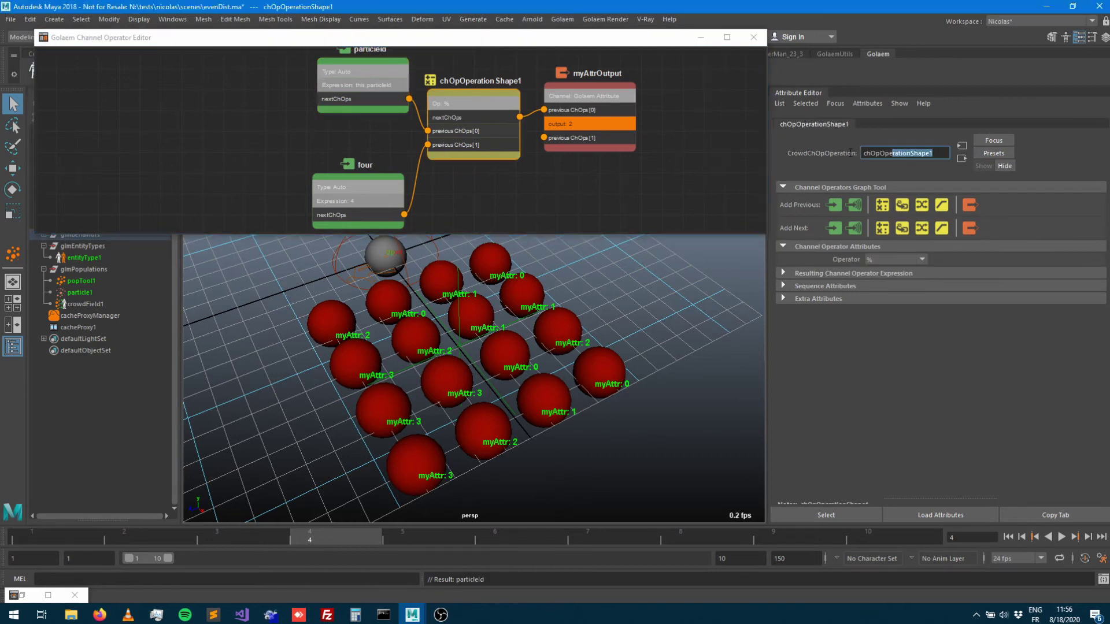
text(mod)
key(Return)
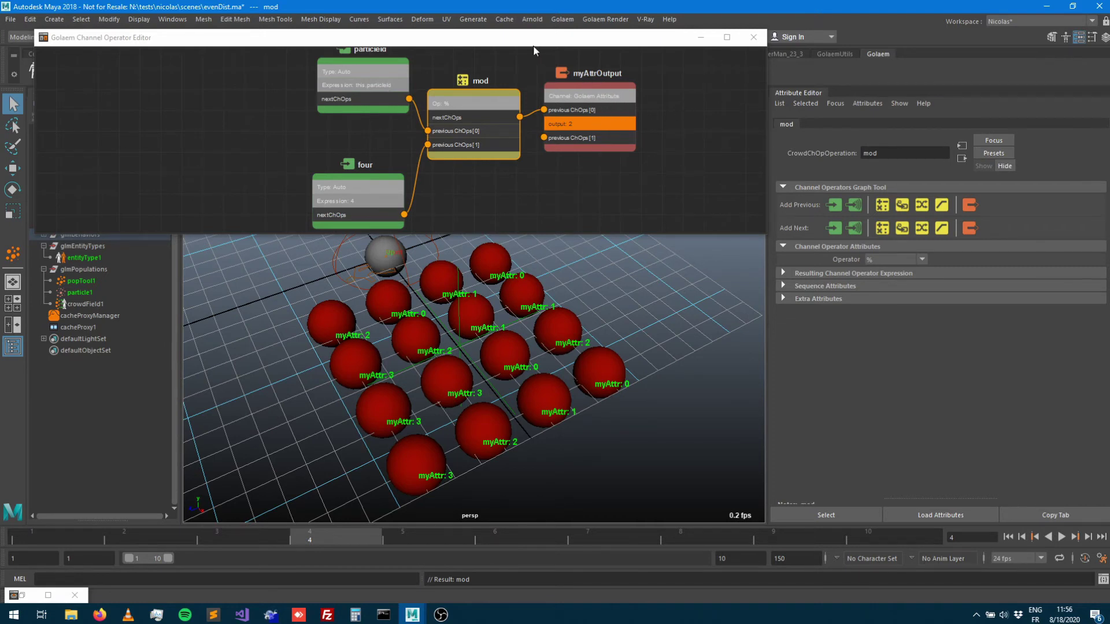
Step: Add myAttr to the additional attributes in the Golaem Simulation Exporter and export the evenDist cache
drag(538, 37, 556, 100)
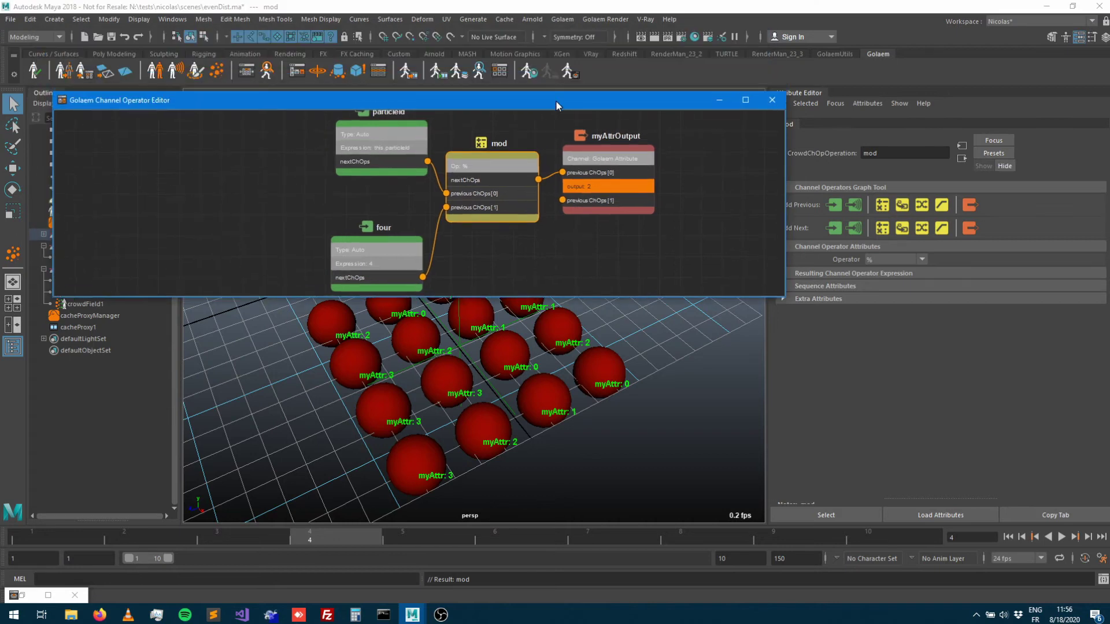
click(407, 72)
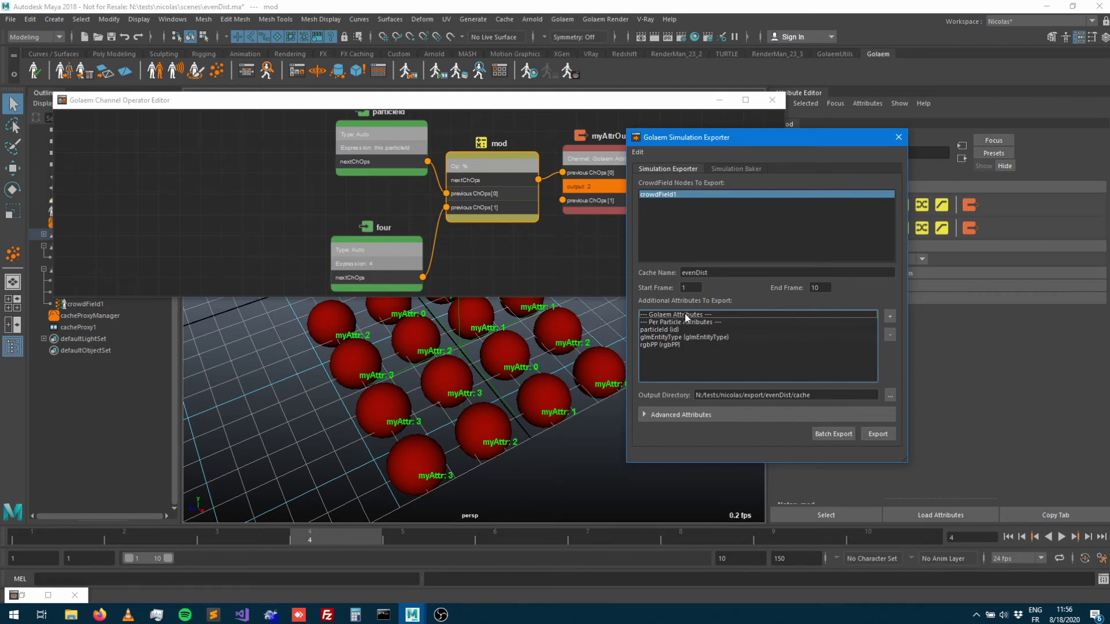
click(889, 317)
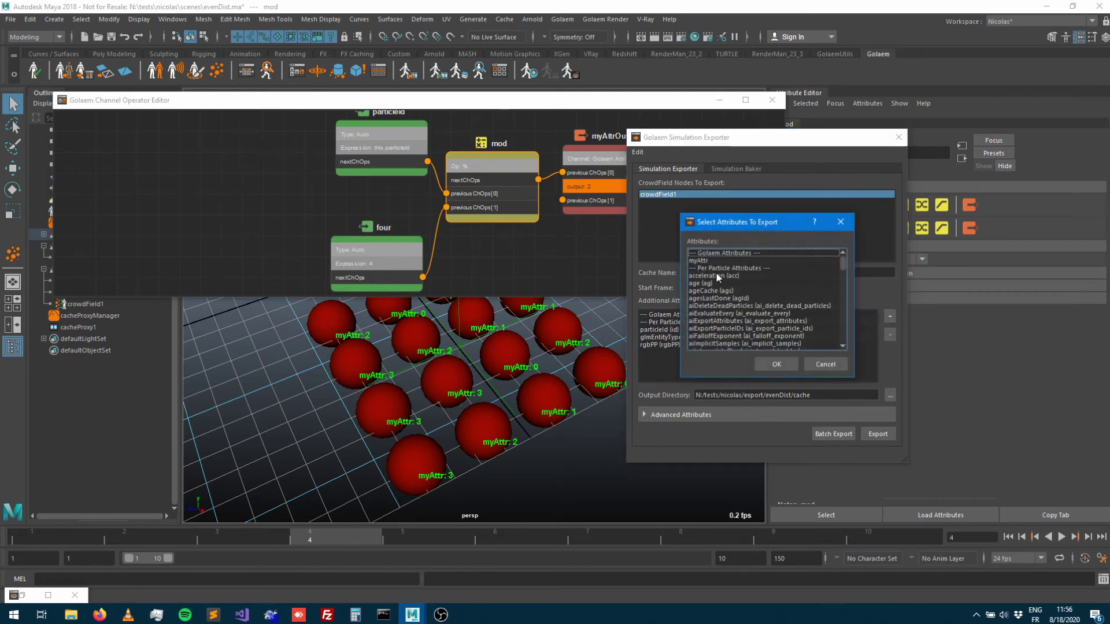
click(702, 260)
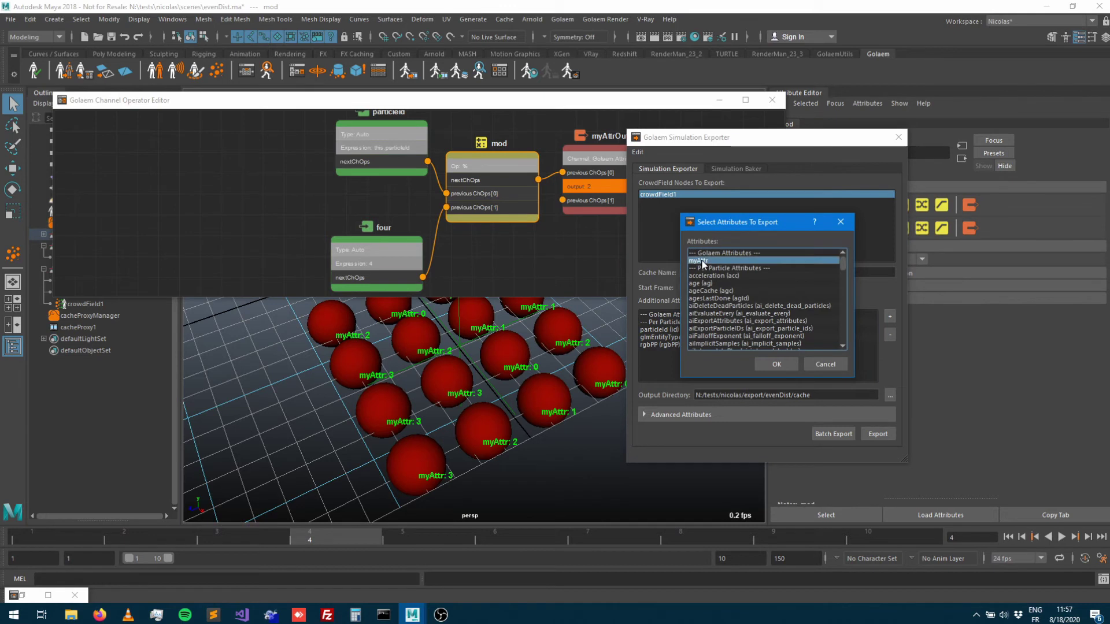
click(774, 364)
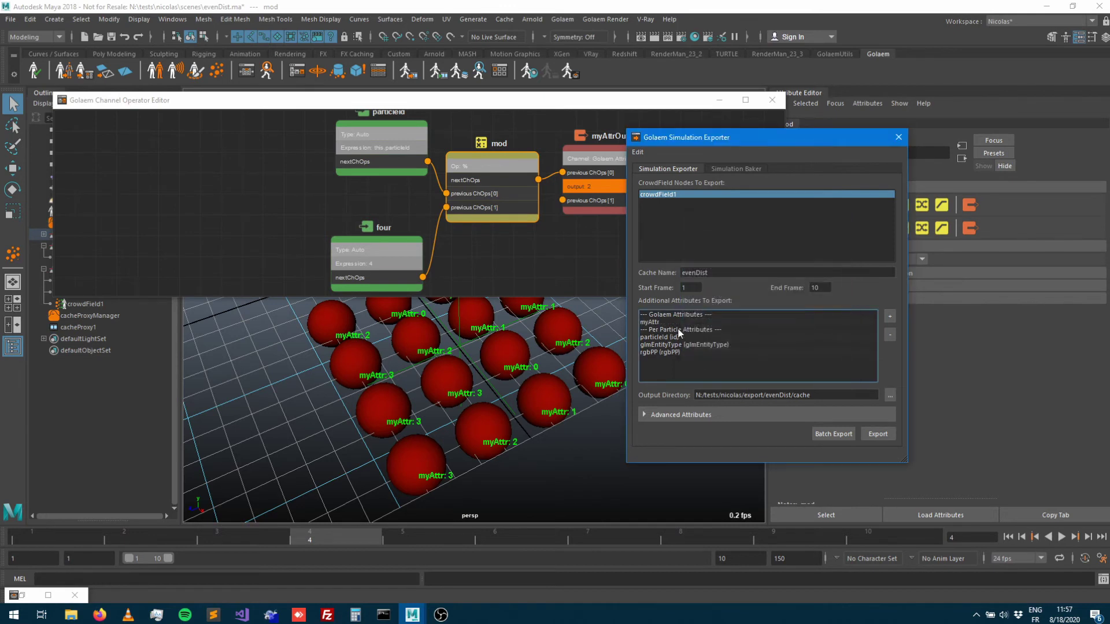
click(878, 433)
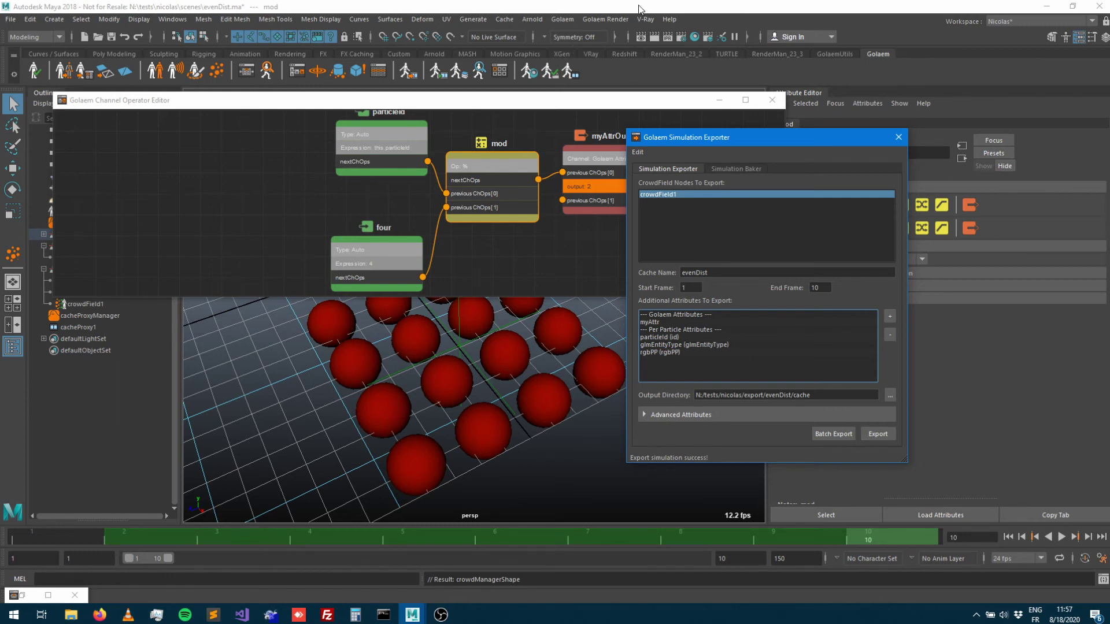
Step: Render the crowd with V-Ray to check the sphere colours, and clear the frame buffer and exporter away from the node graph
click(654, 37)
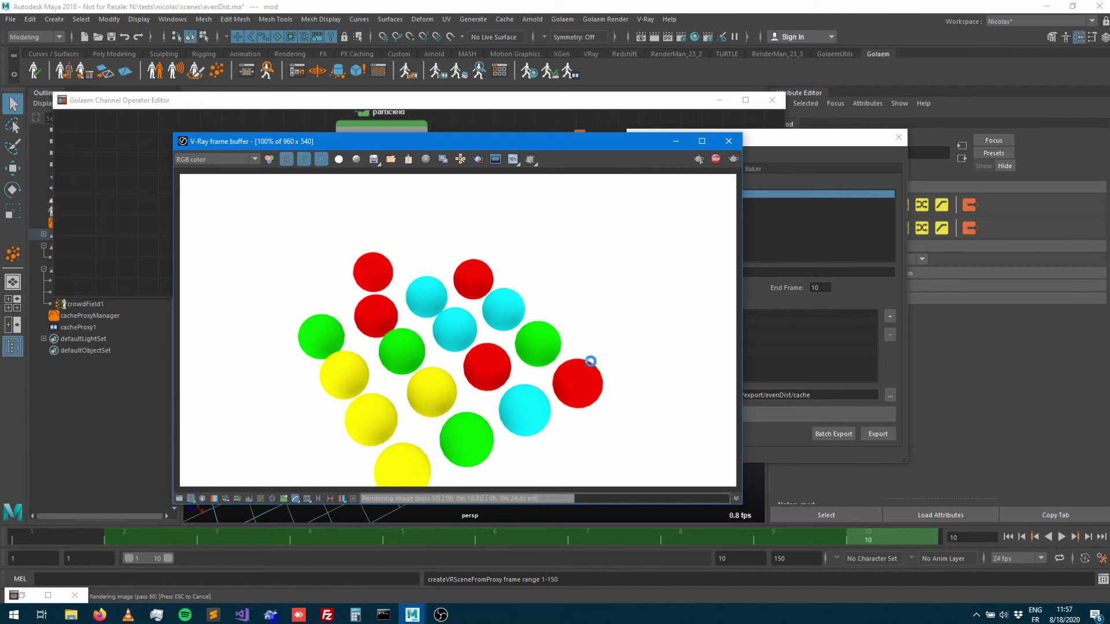
click(675, 141)
drag(731, 138, 856, 132)
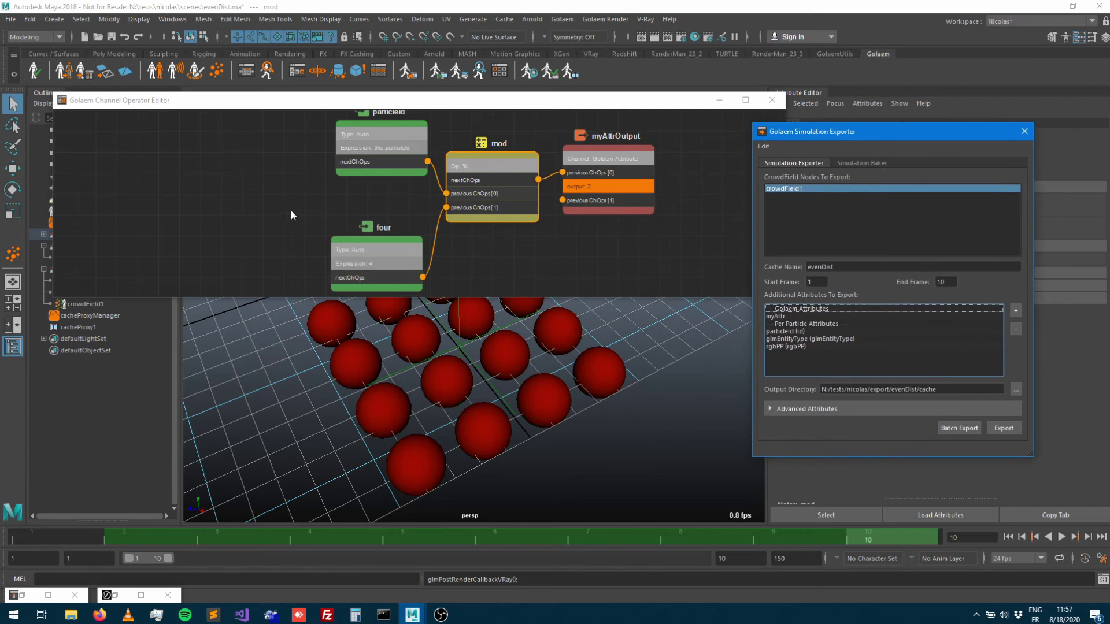
Step: Disconnect myAttrOutput from the mod node, close the Simulation Exporter, and add a new input node feeding myAttrOutput
click(599, 151)
drag(599, 151, 709, 151)
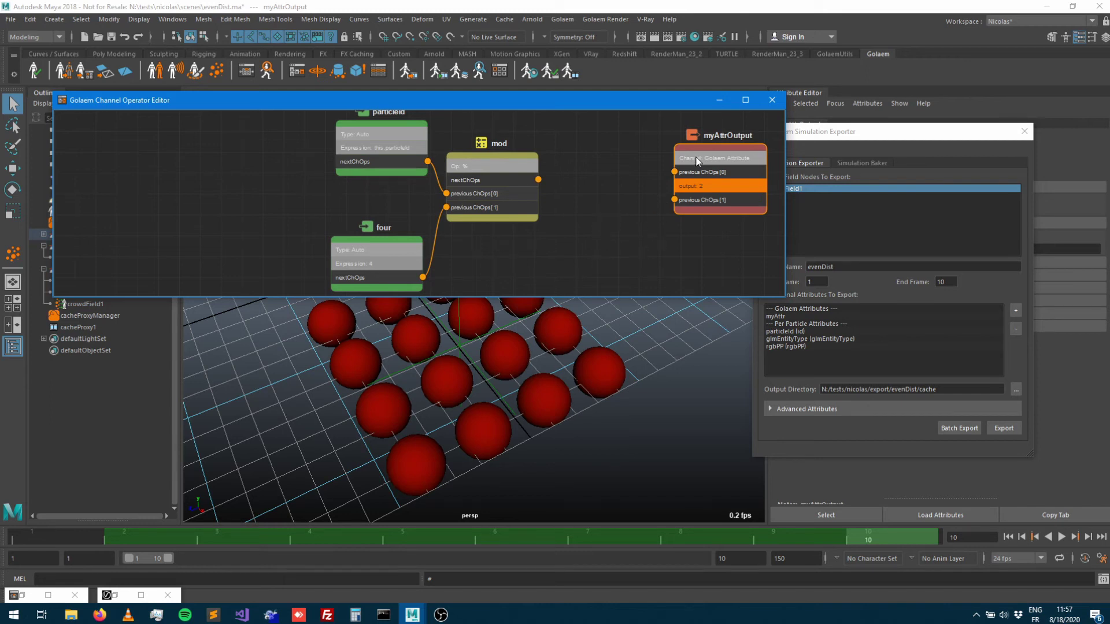
click(1024, 132)
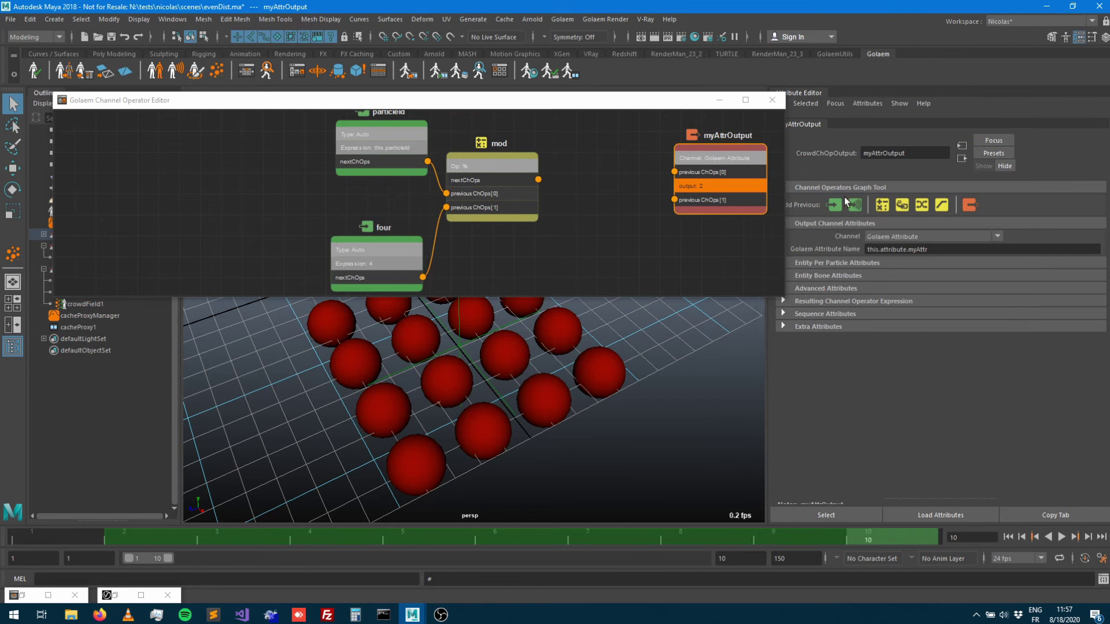
click(834, 206)
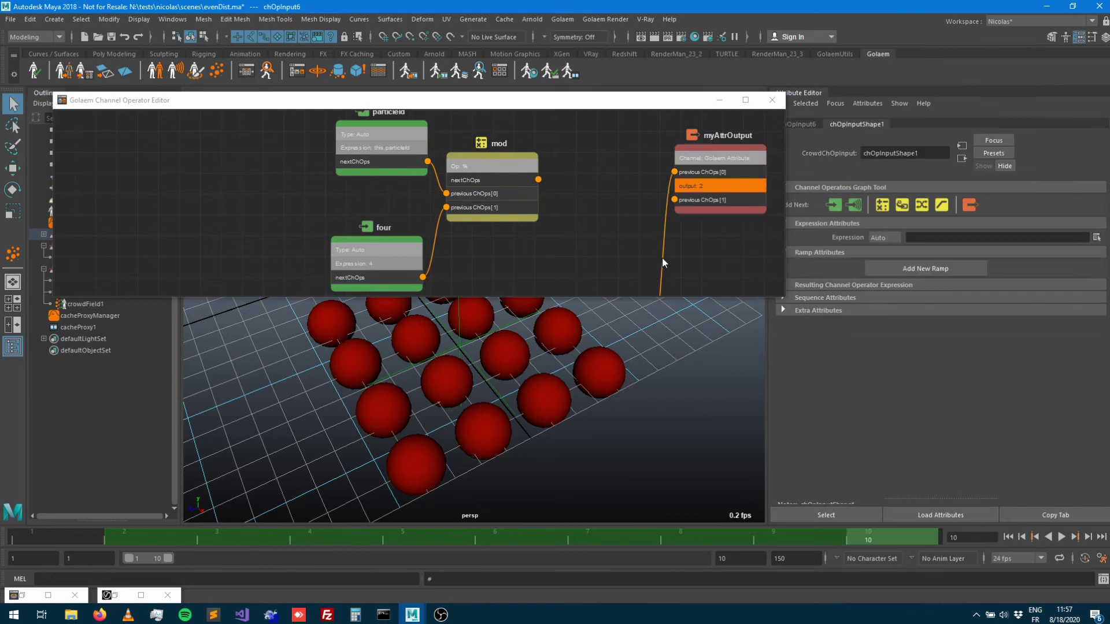
scroll(661, 258, down, 3)
click(643, 293)
drag(642, 290, 646, 199)
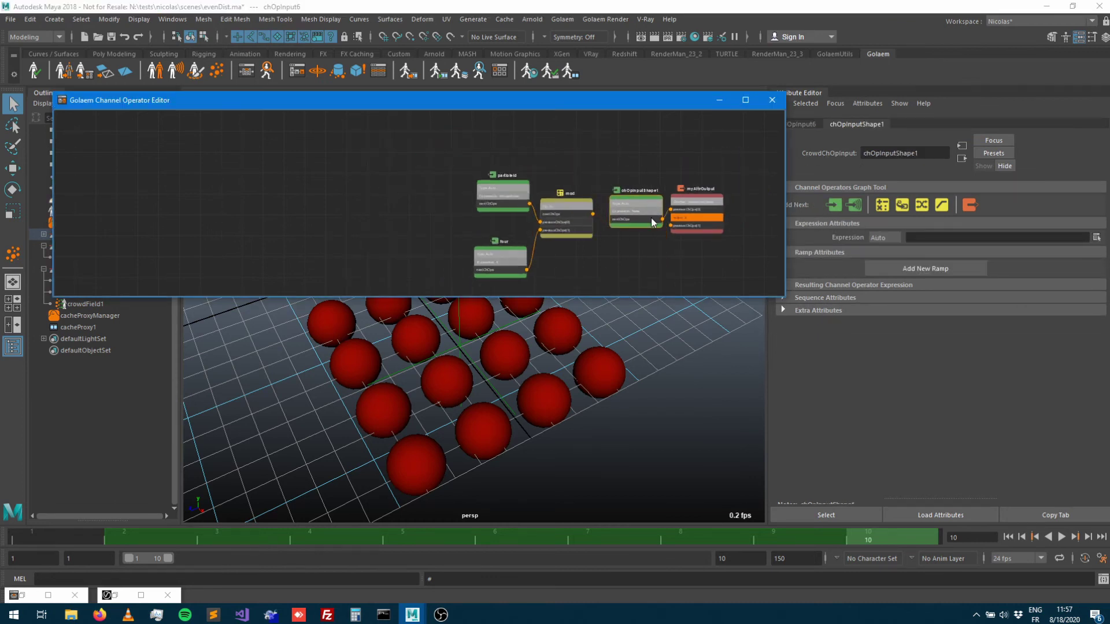
scroll(698, 242, up, 3)
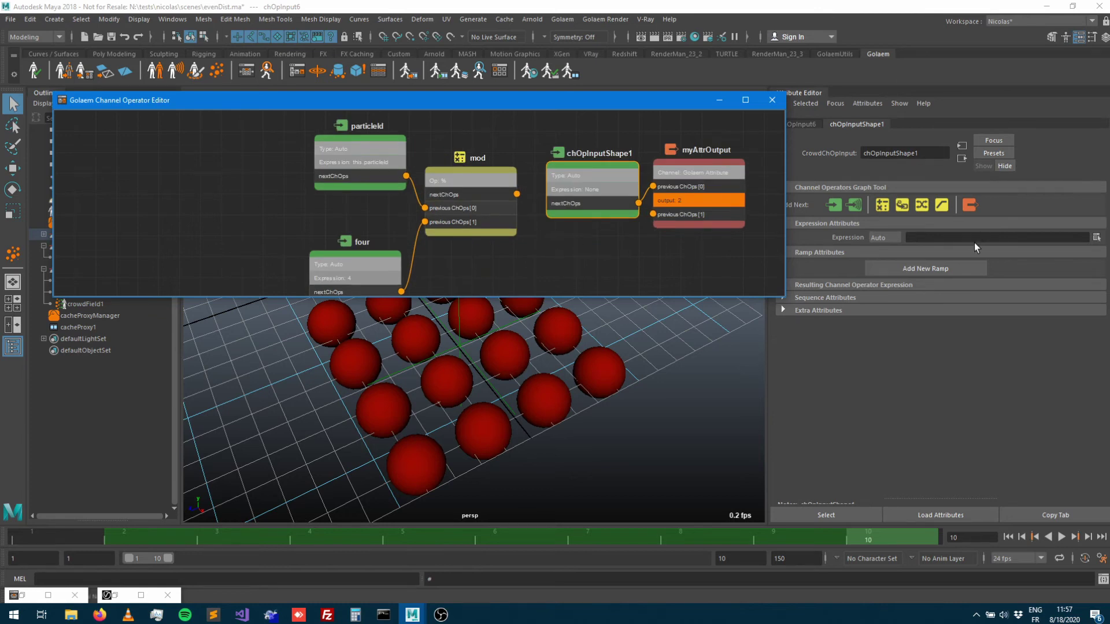
Step: Set the new input node's expression type to Ramp, add a ramp to it, and enter #ramp0# as the expression
click(892, 241)
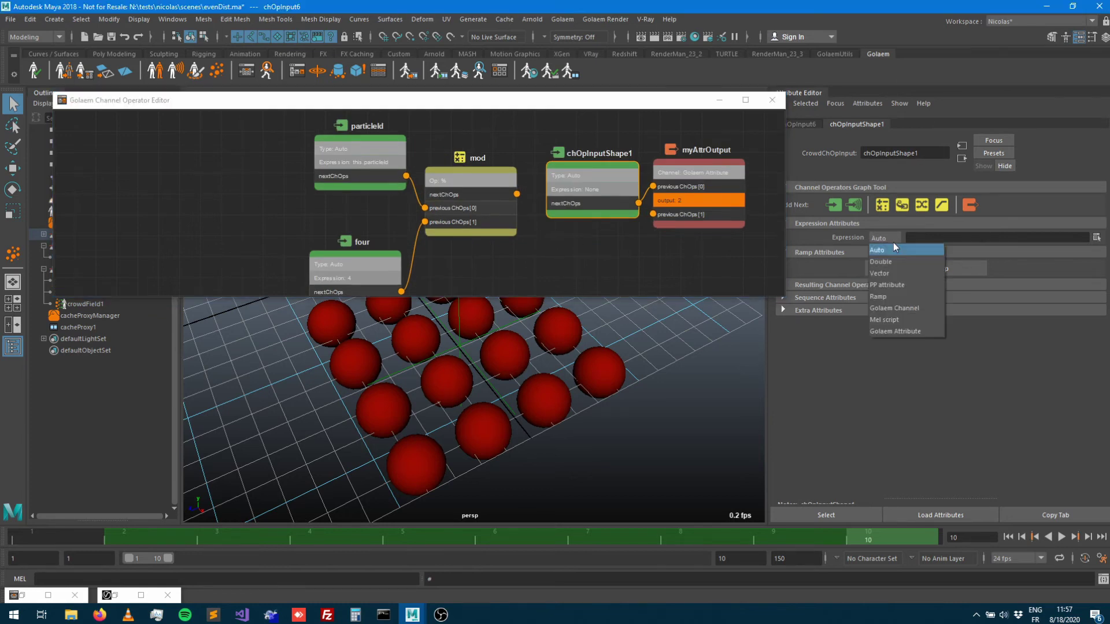
click(889, 295)
click(914, 268)
click(937, 237)
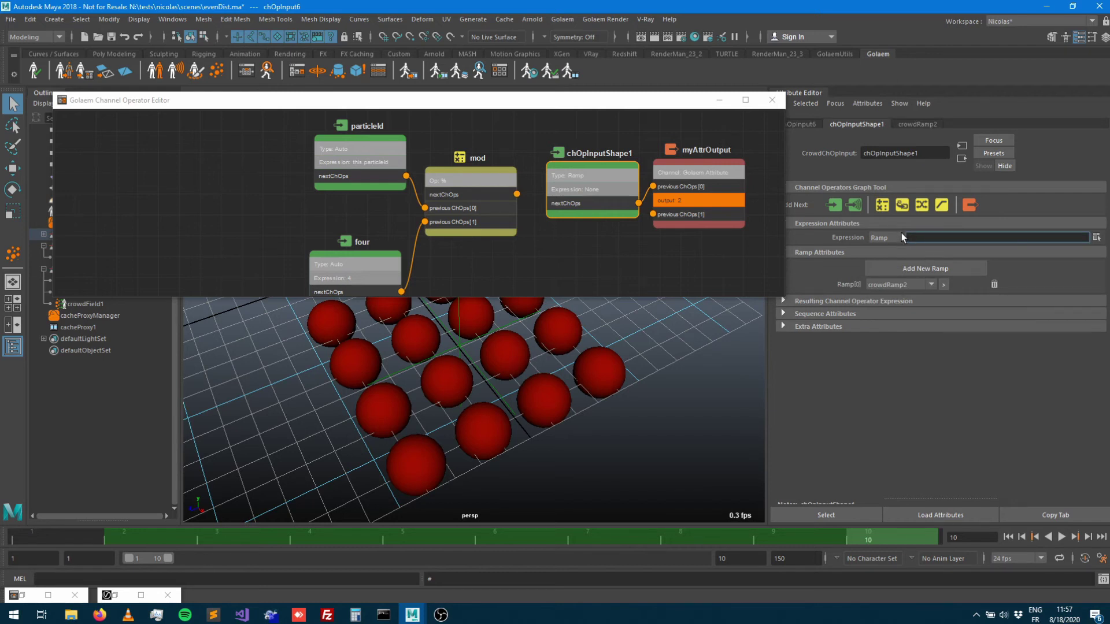
text(#)
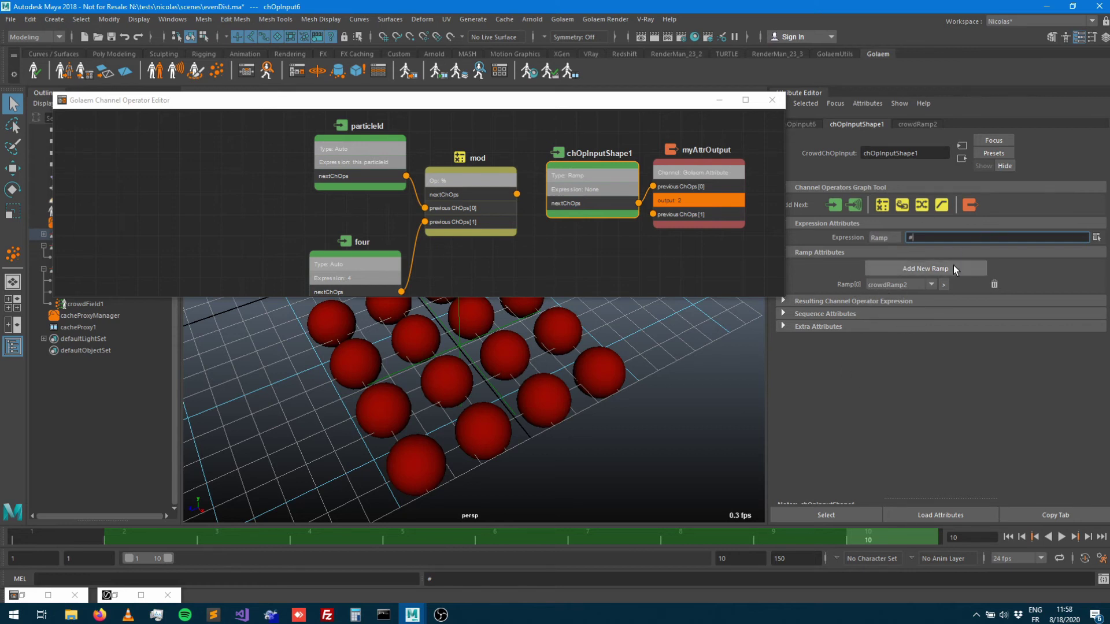
text(ramp)
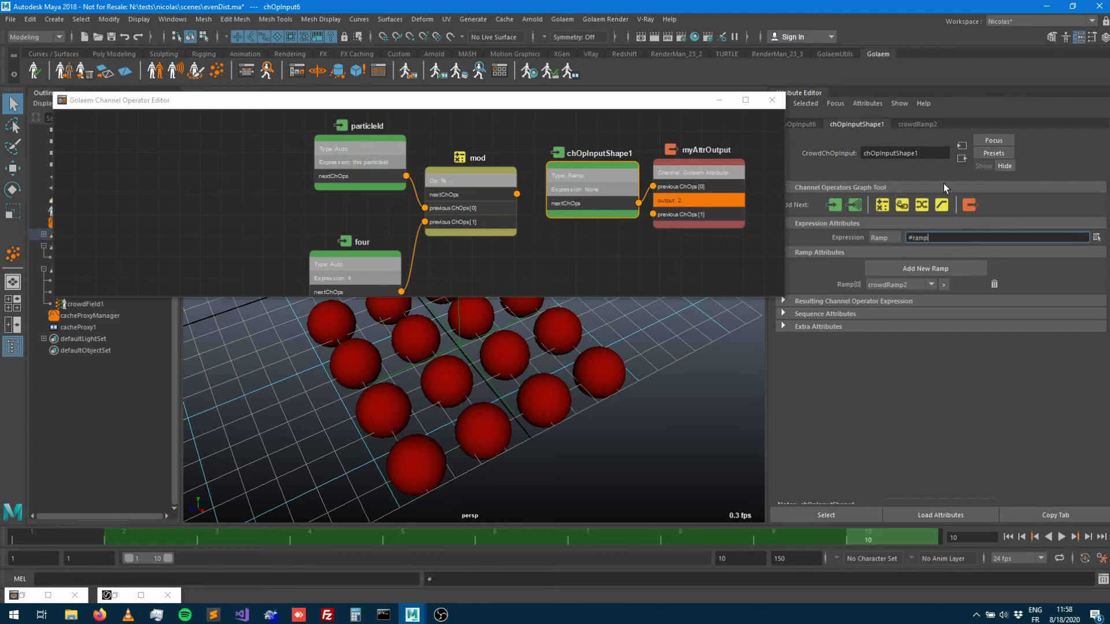
text(0#)
key(Return)
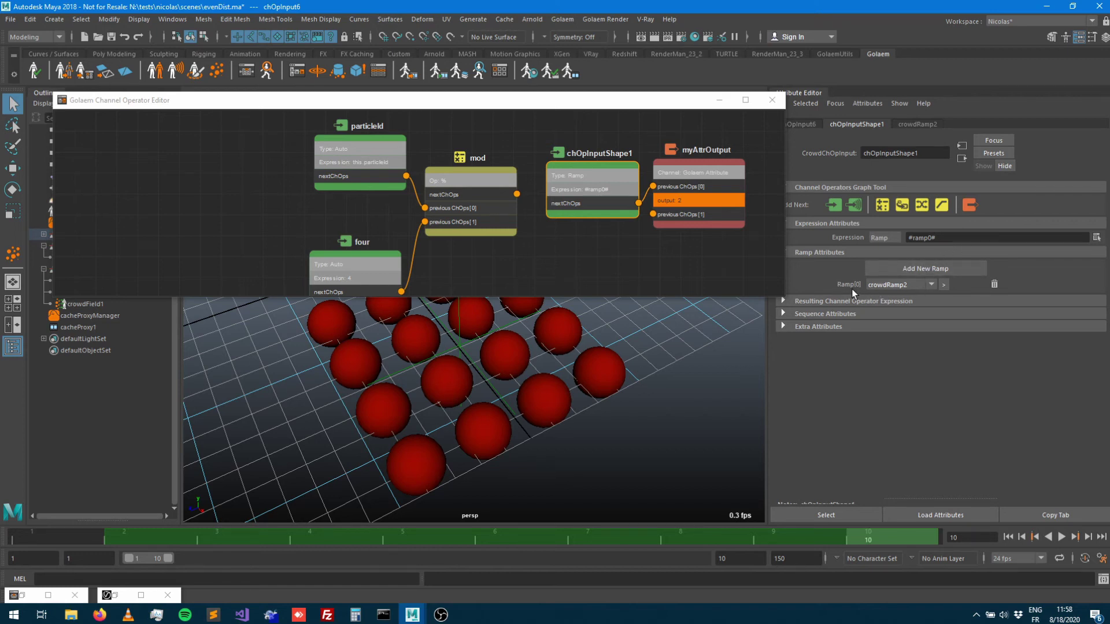
Step: Open the new ramp's attributes, turn off the simulation cache, and rerun from frame 1 to frame 4 to check the myAttr labels
click(910, 125)
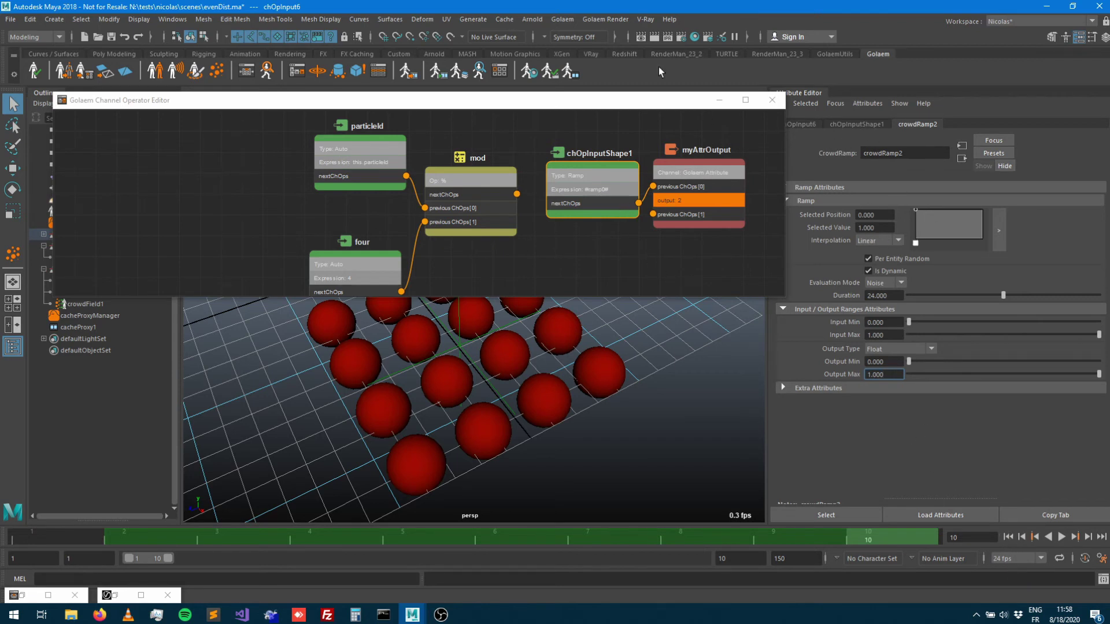
click(577, 74)
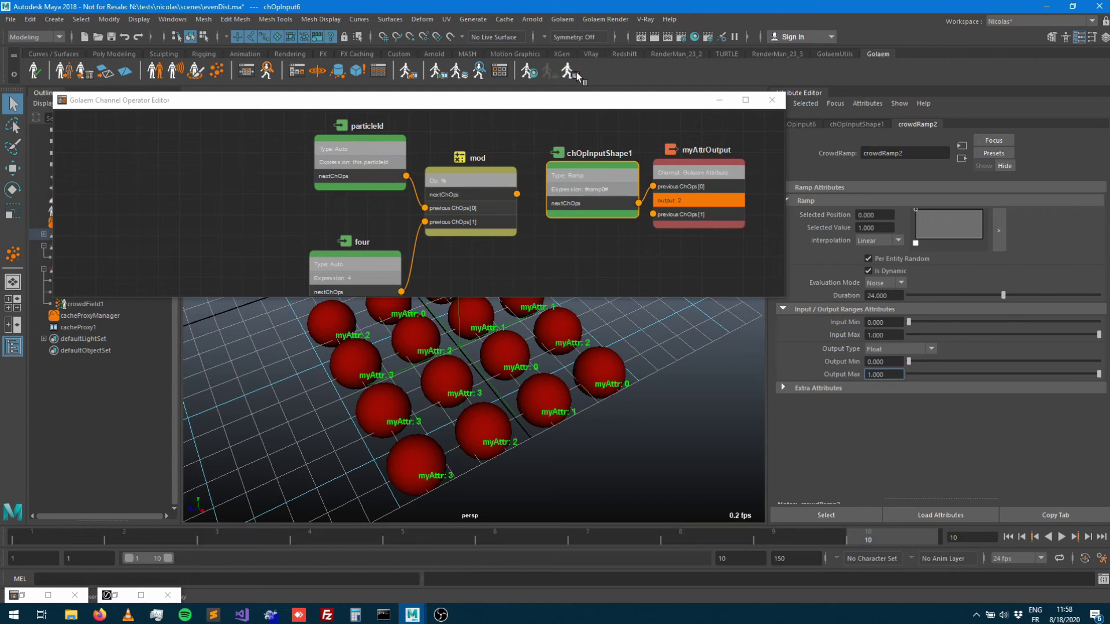
click(1007, 536)
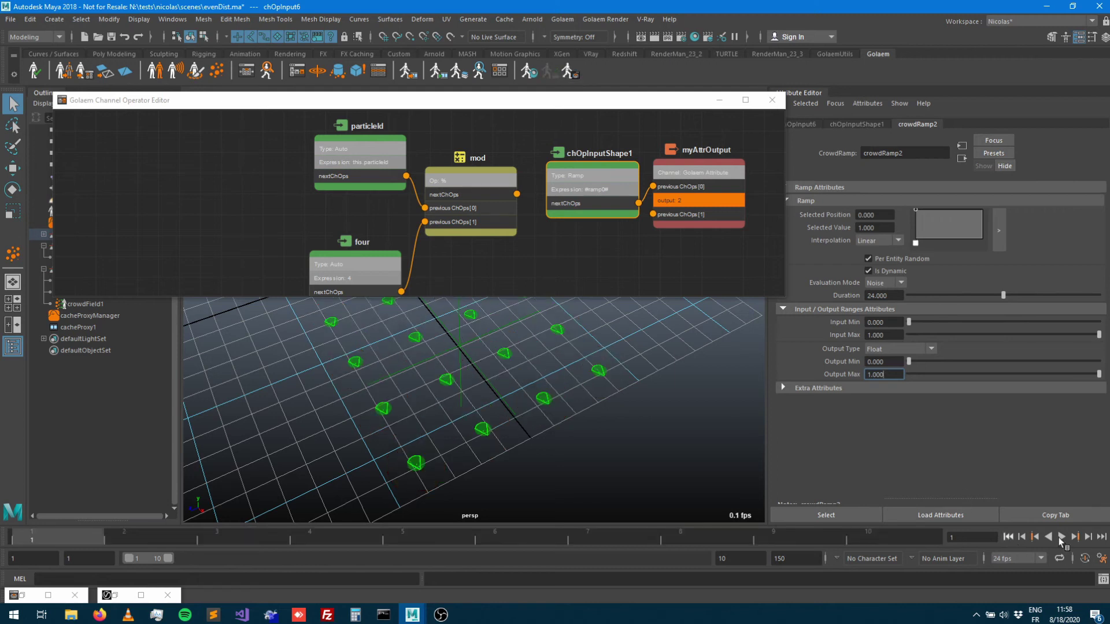
click(1088, 536)
click(1088, 537)
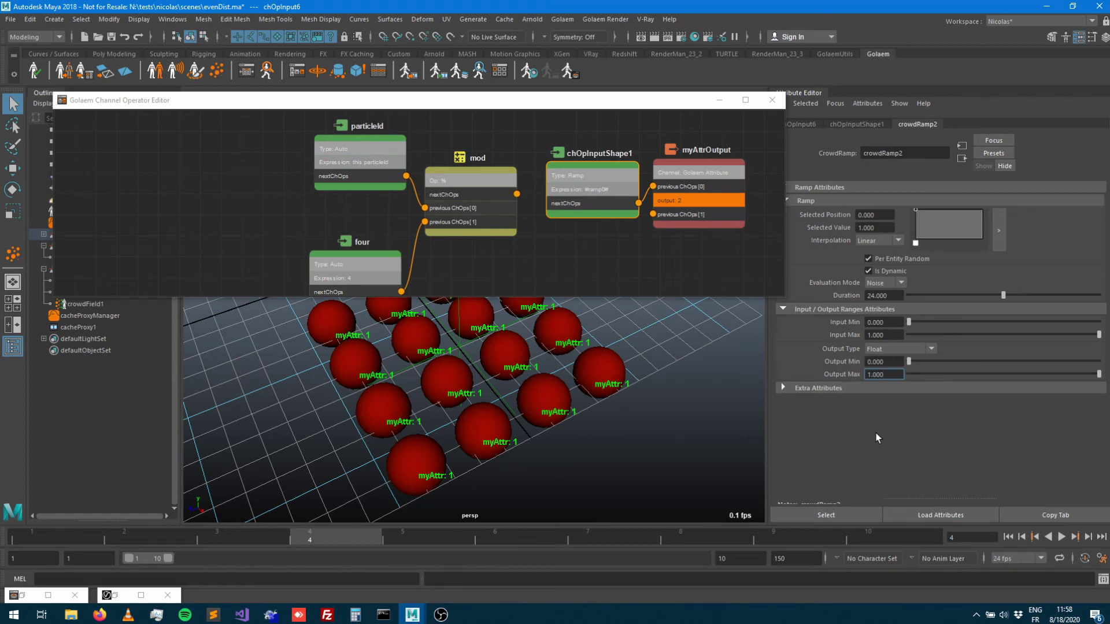
Step: Set the ramp's output type to Integer (Round) and its Output Max to 3
double_click(890, 375)
click(889, 349)
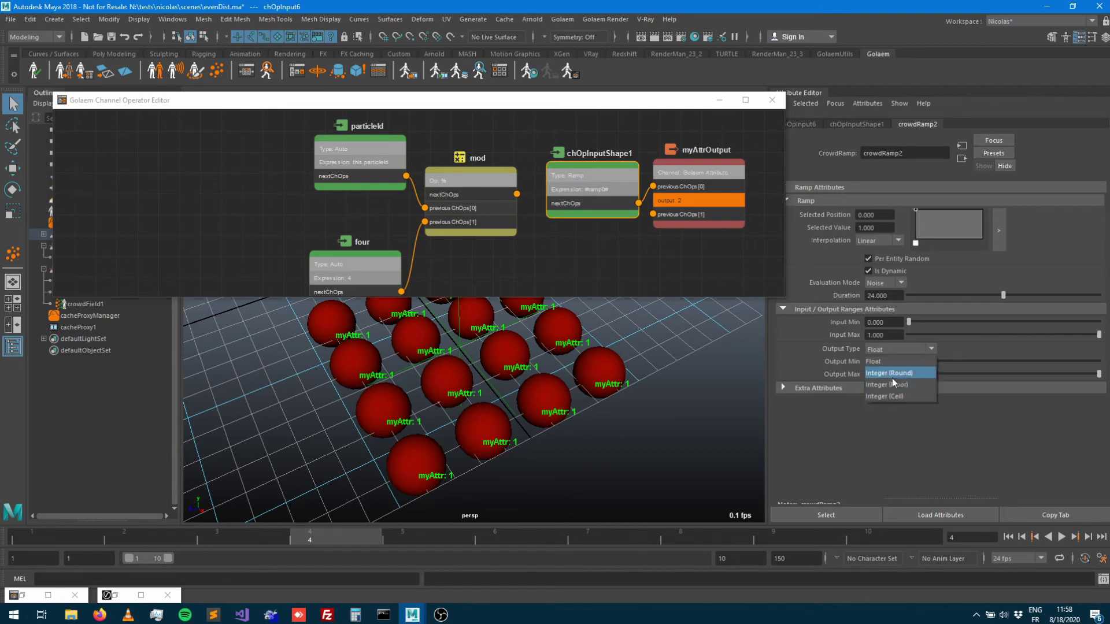
click(878, 361)
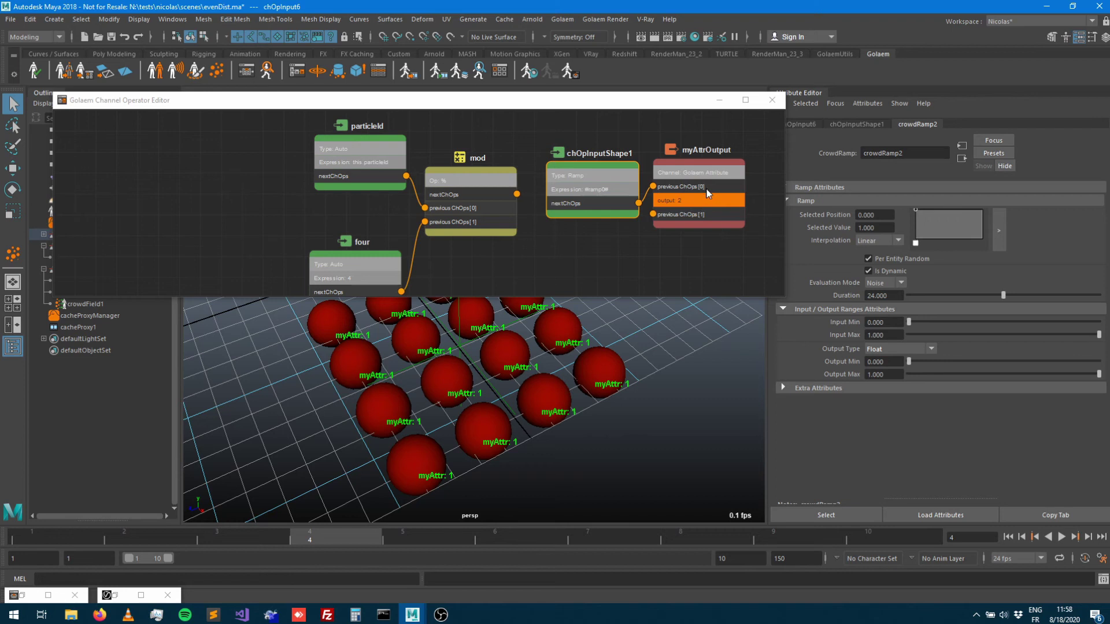
click(892, 349)
click(900, 372)
click(883, 374)
text(3)
key(Tab)
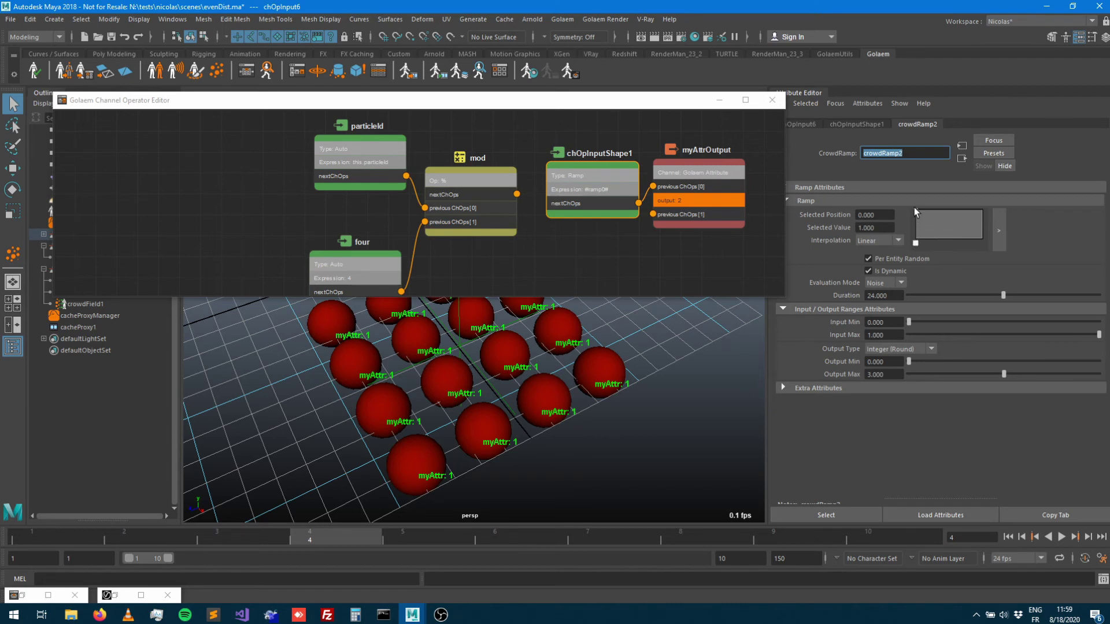
Step: Reshape the ramp to rise linearly to value 1.000 at position 1.000, rerunning the simulation from frame 1 to 2 to check the myAttr labels
click(1008, 537)
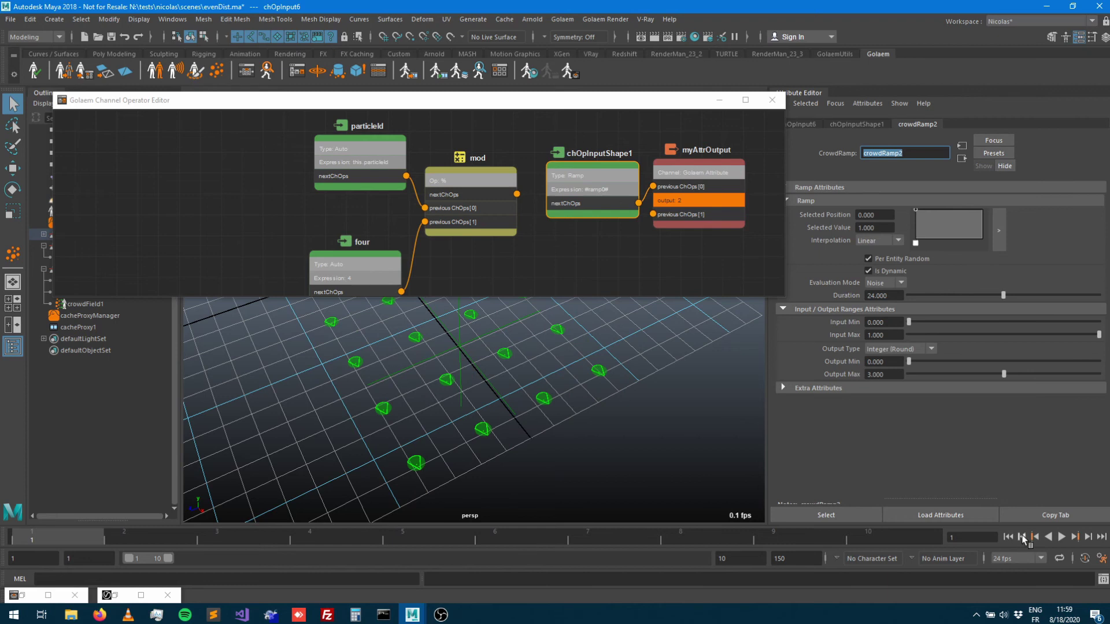
click(1087, 538)
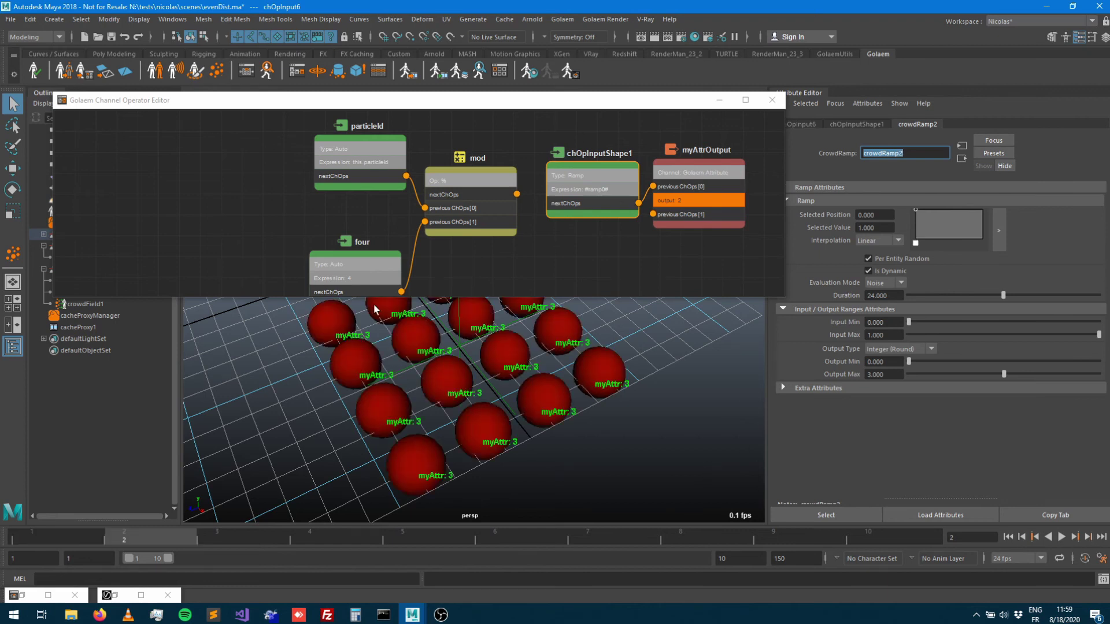
drag(915, 210, 980, 211)
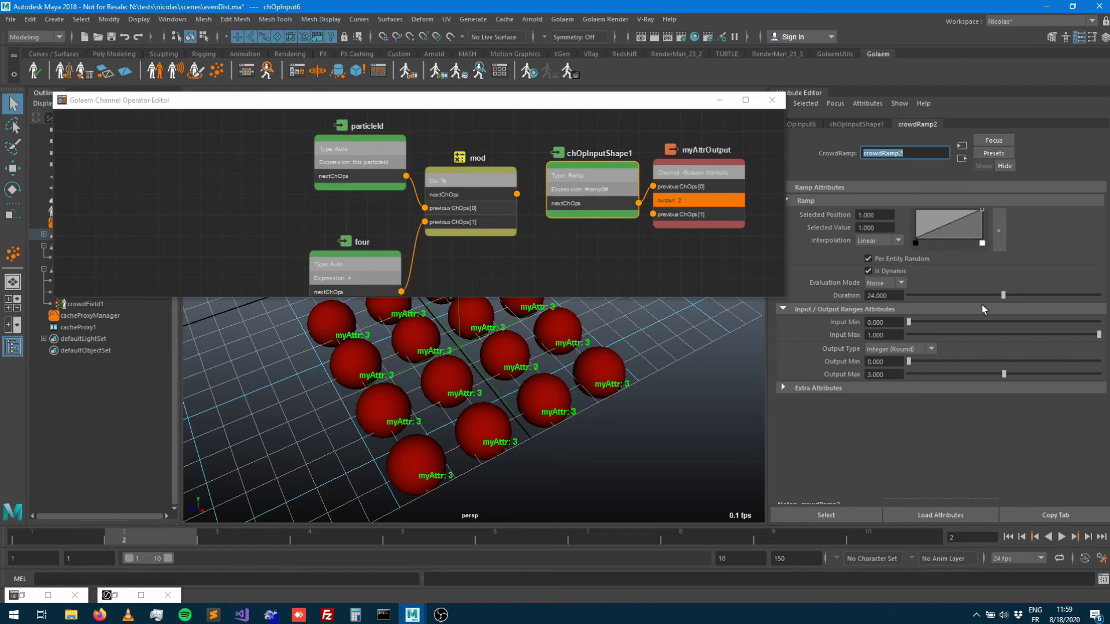
click(1006, 537)
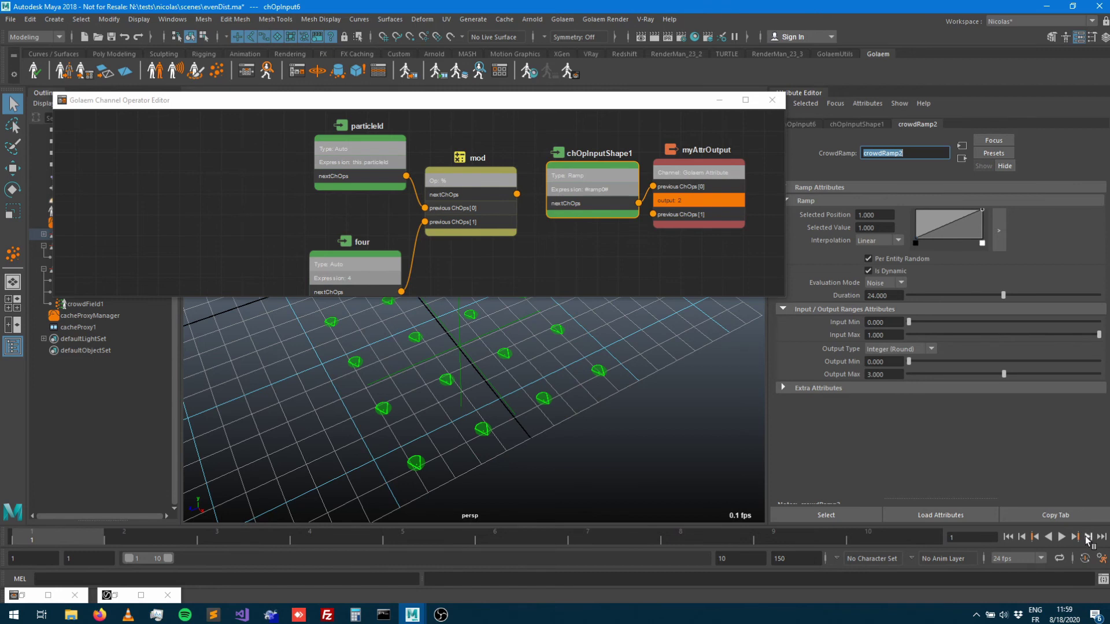
click(1089, 537)
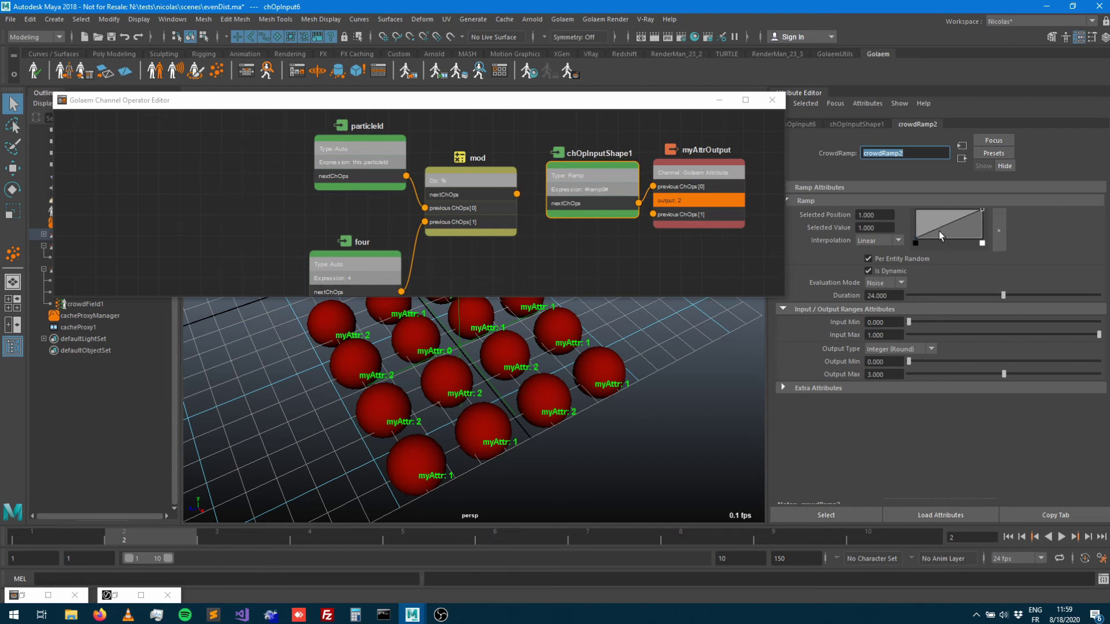
Step: Place a ramp point at about position 0.209 with value 1.000 and rerun the simulation to check the myAttr labels
drag(937, 229, 929, 205)
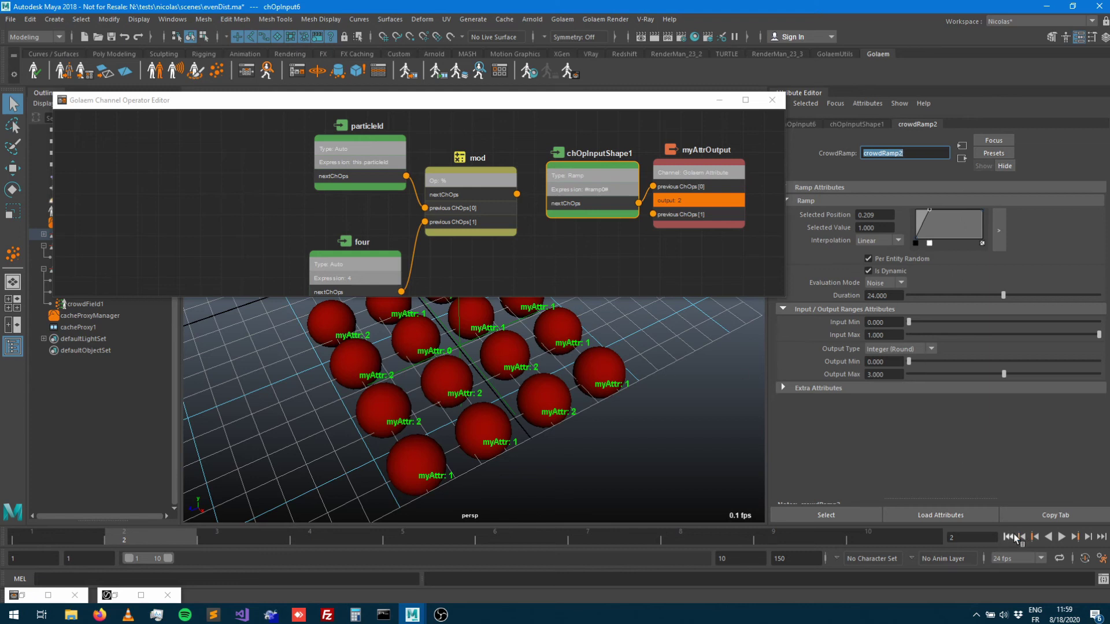
click(1087, 537)
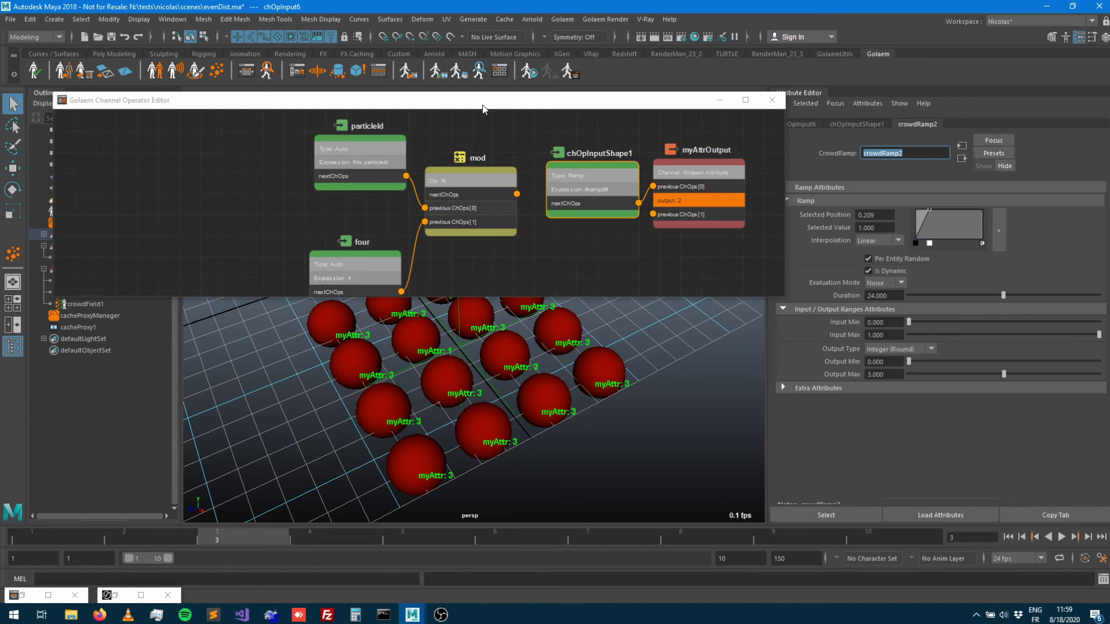
drag(483, 108, 518, 54)
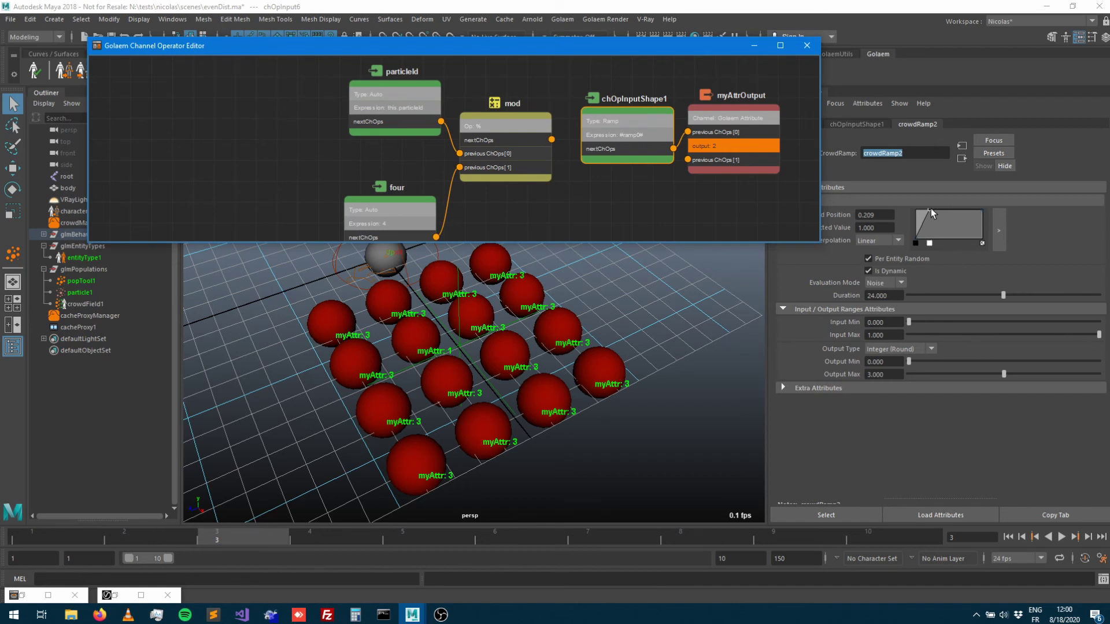
Step: Move the middle ramp point to position 0.400, rerun the simulation from frame 1 to 3, and minimize the Channel Operator Editor
drag(931, 209, 942, 209)
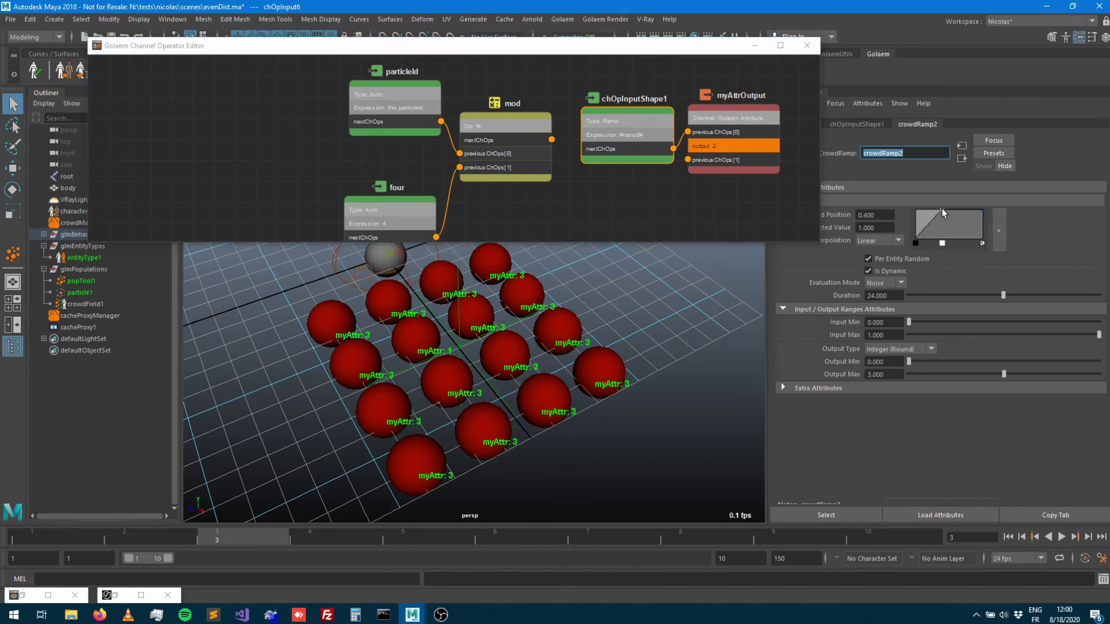
click(1007, 536)
click(1075, 537)
click(1074, 537)
click(754, 45)
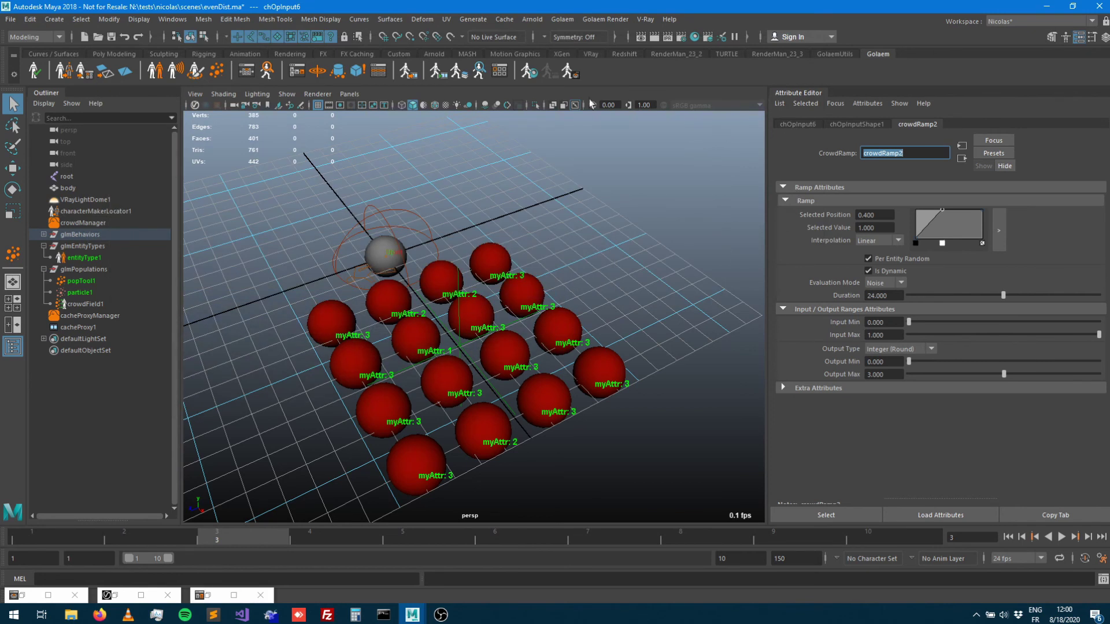
Step: Export crowdField1's simulation cache for frames 1 to 10 with myAttr, and render the view with V-Ray
click(408, 71)
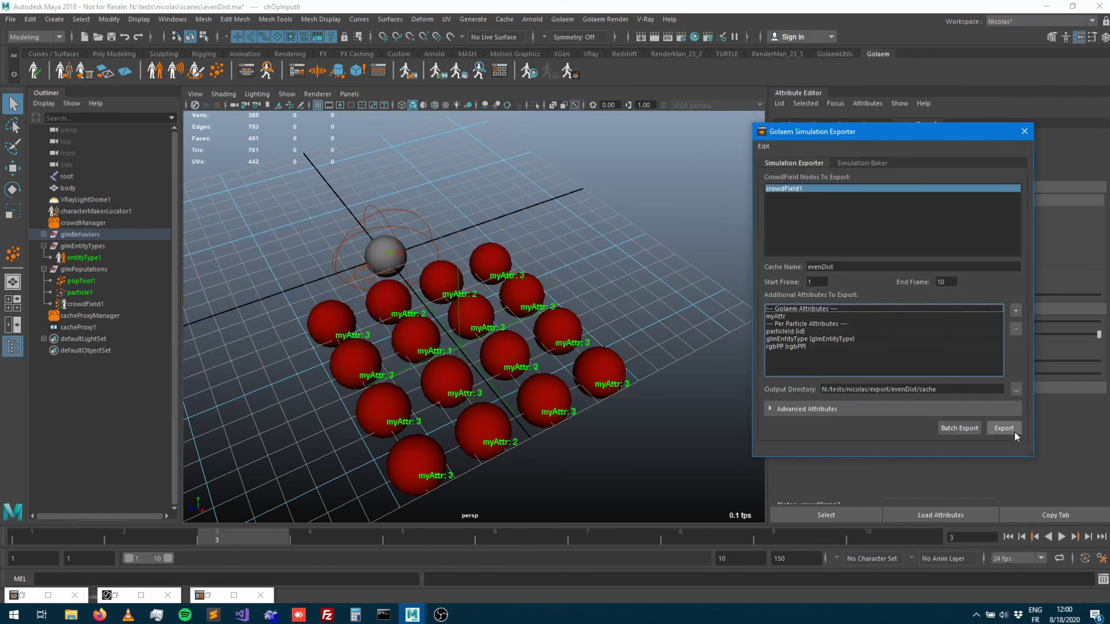
click(1003, 428)
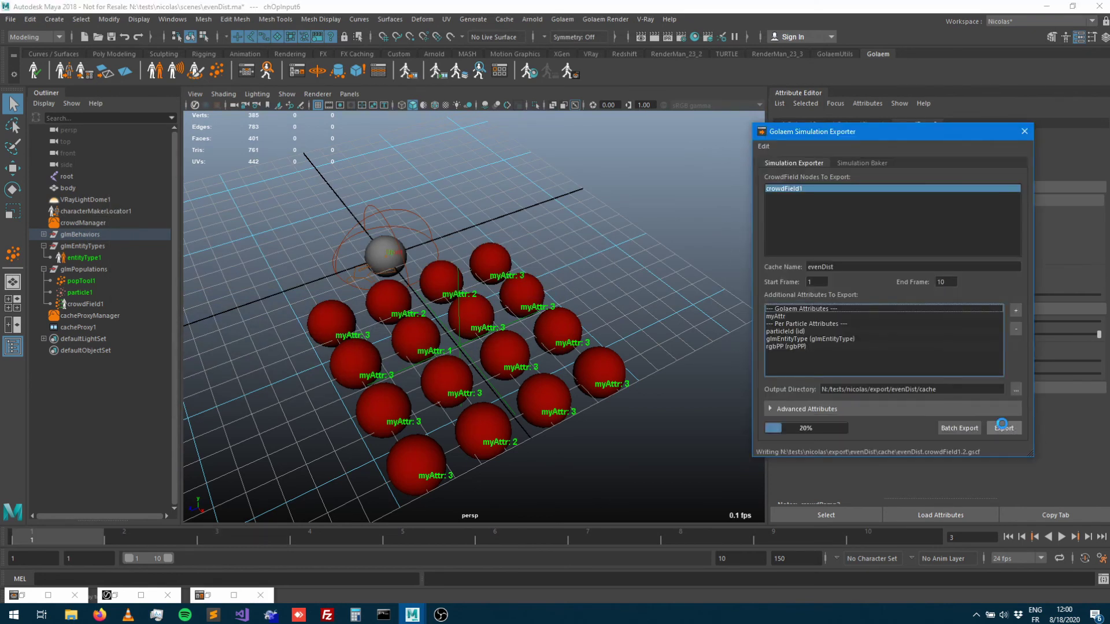
click(654, 36)
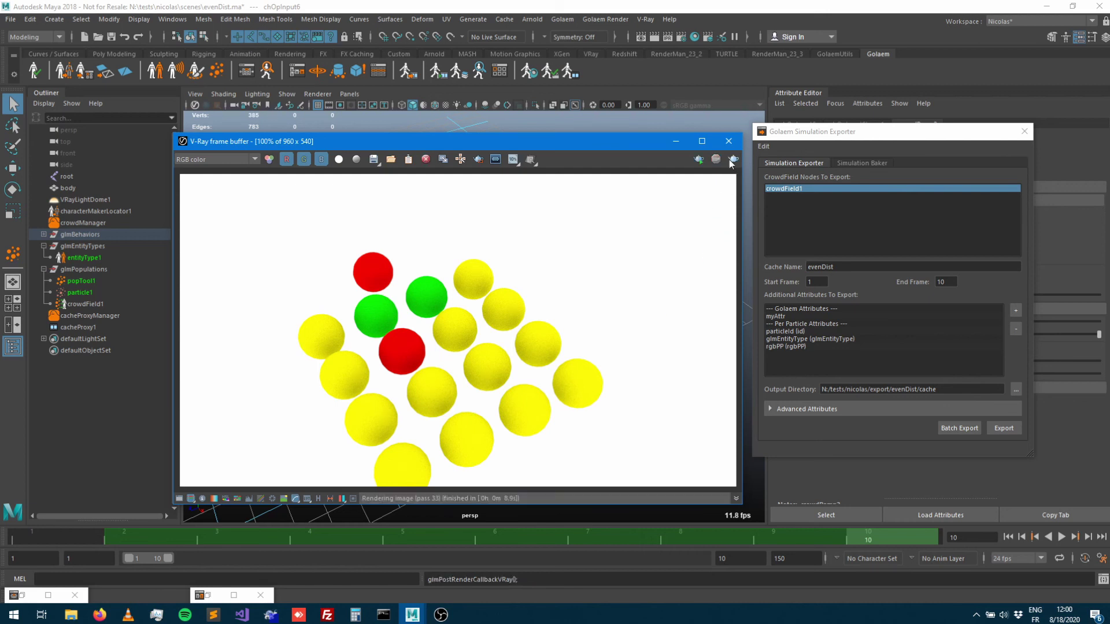
Step: Open the Golaem Layout Editor, add a Selector node to the cacheProxyShape1 layout, and close the V-Ray frame buffer
click(458, 77)
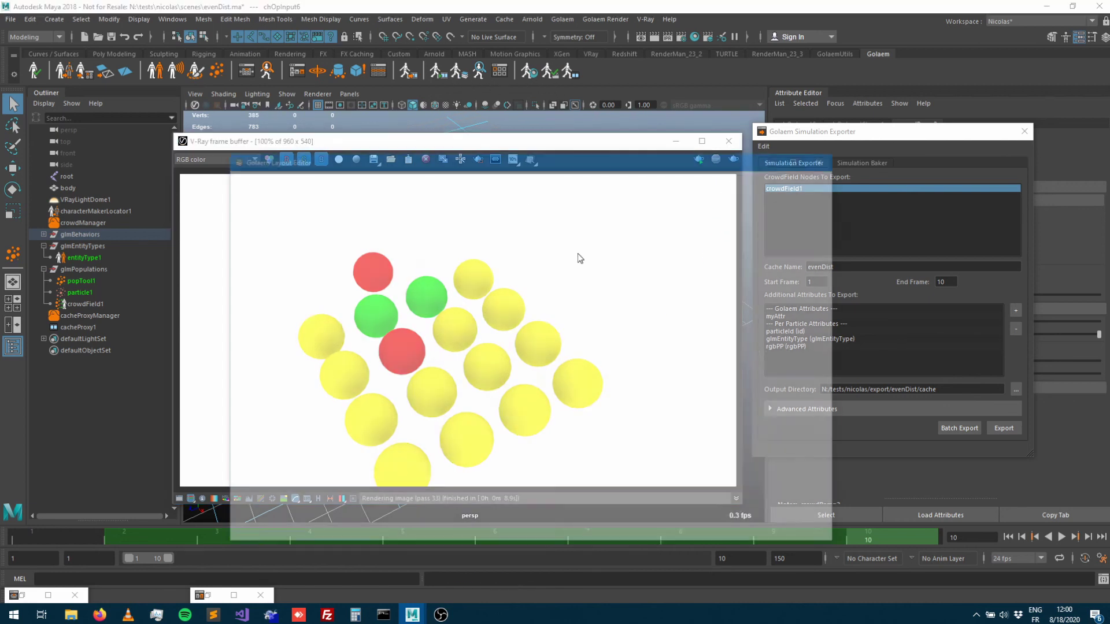
drag(250, 211, 493, 347)
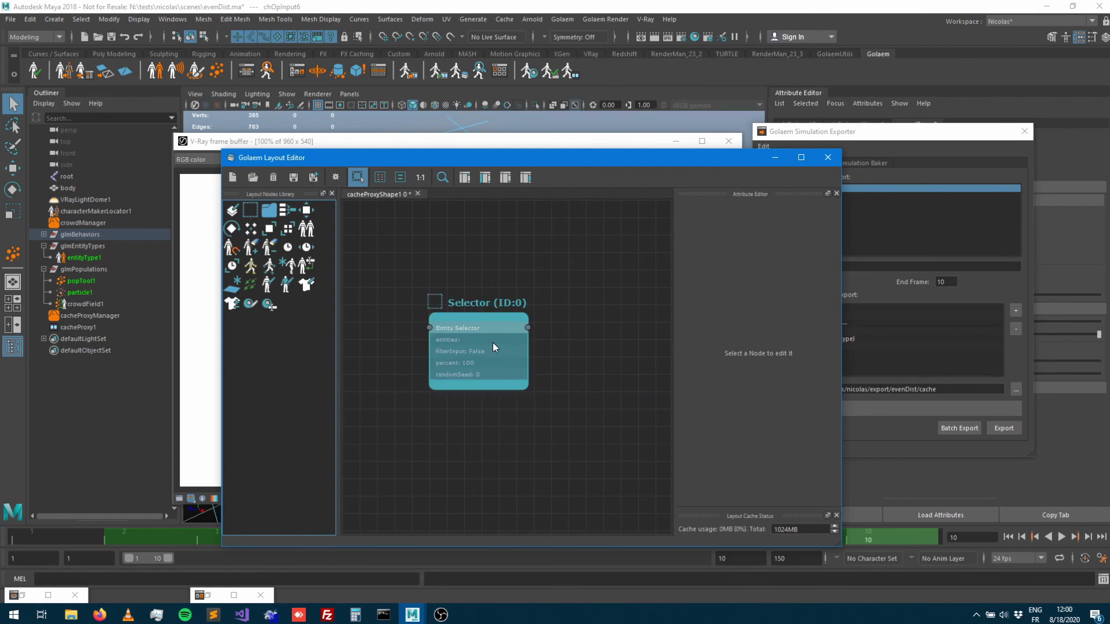
click(727, 141)
drag(611, 162, 969, 178)
Step: Hide the glmPopulations group and select the cache proxy's corner sphere, entity 1001, in the viewport
alt+drag(508, 425, 466, 385)
click(515, 366)
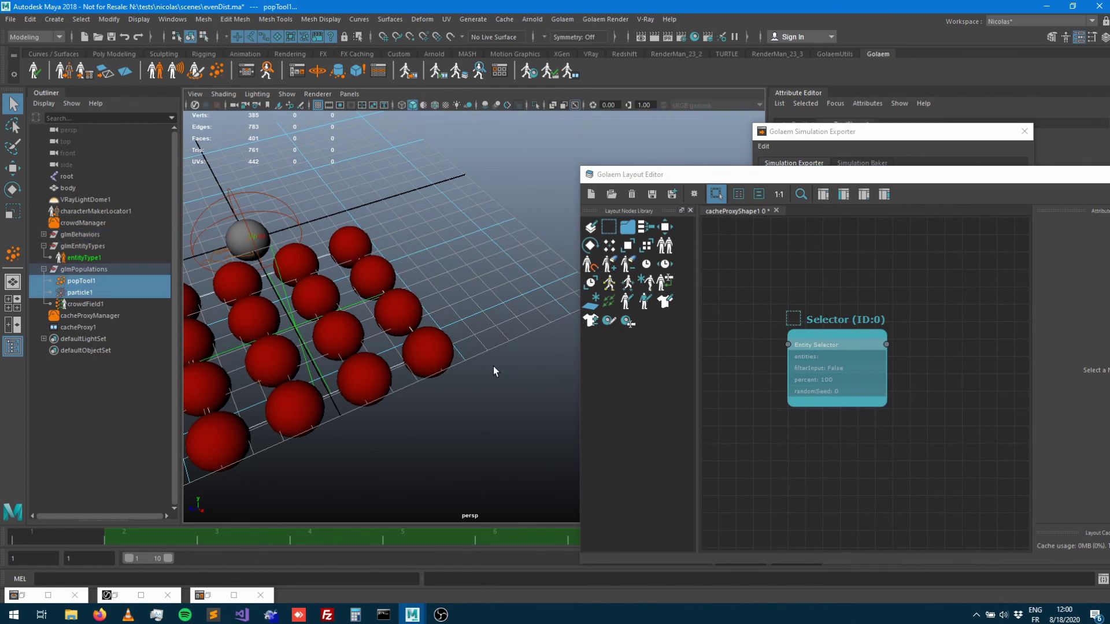
click(456, 405)
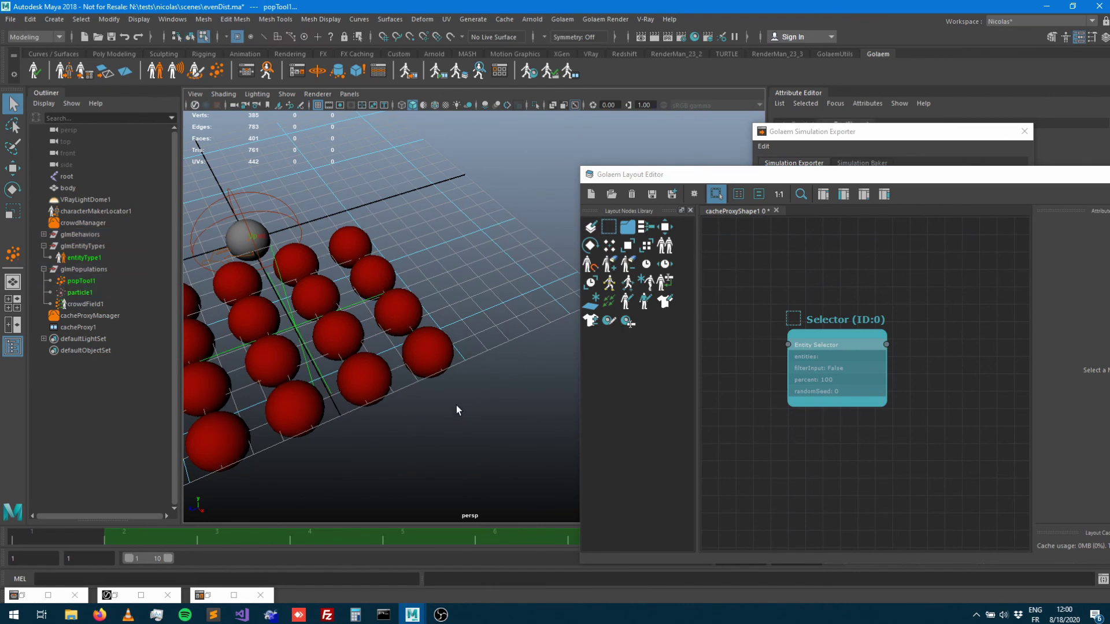
click(423, 346)
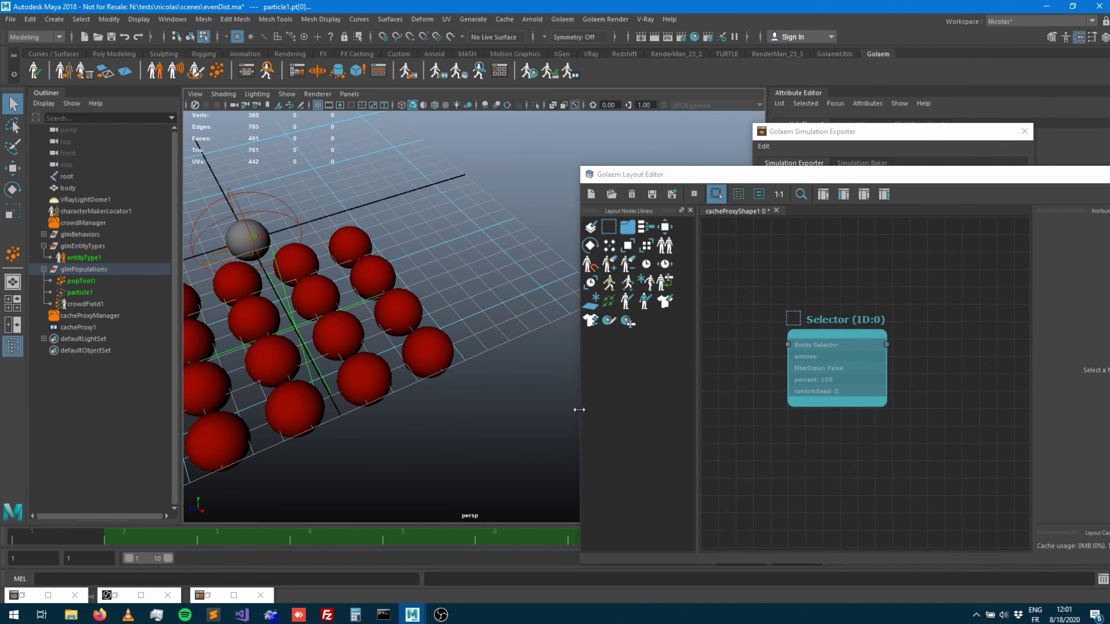
click(91, 269)
key(ctrl+h)
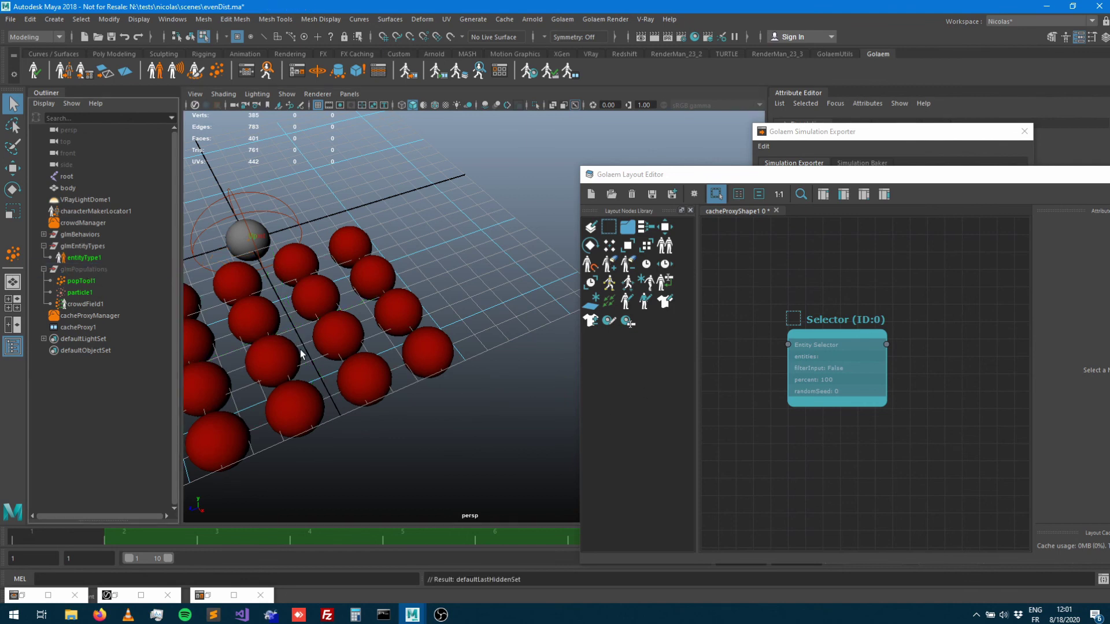
click(428, 353)
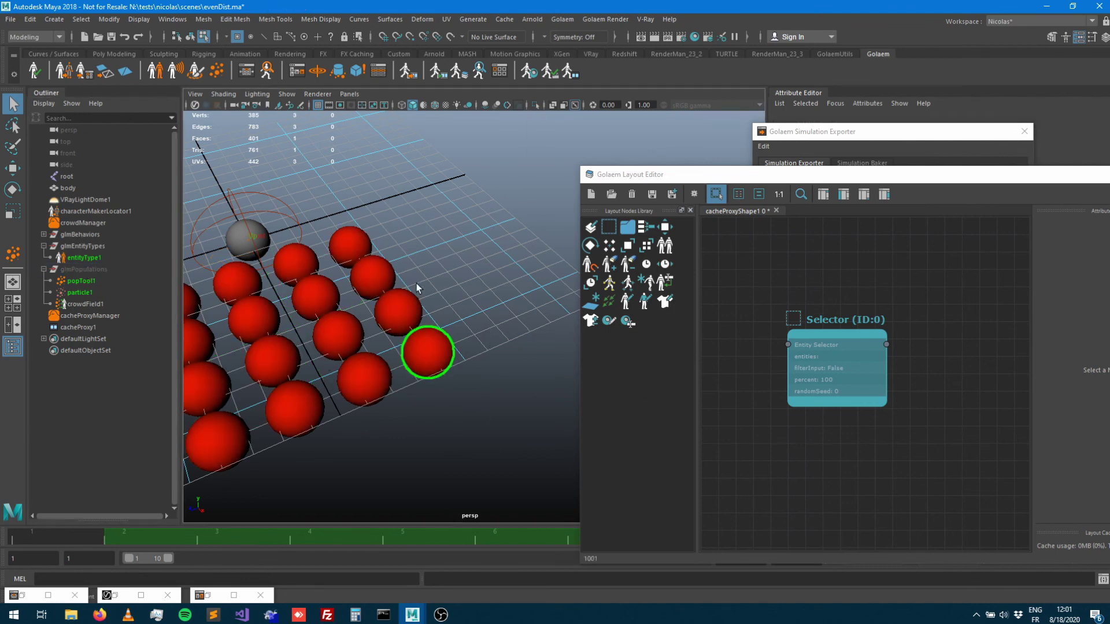
Step: Set the Selector node's entities from the sphere selected in the viewport, entity 1001
drag(901, 182, 634, 160)
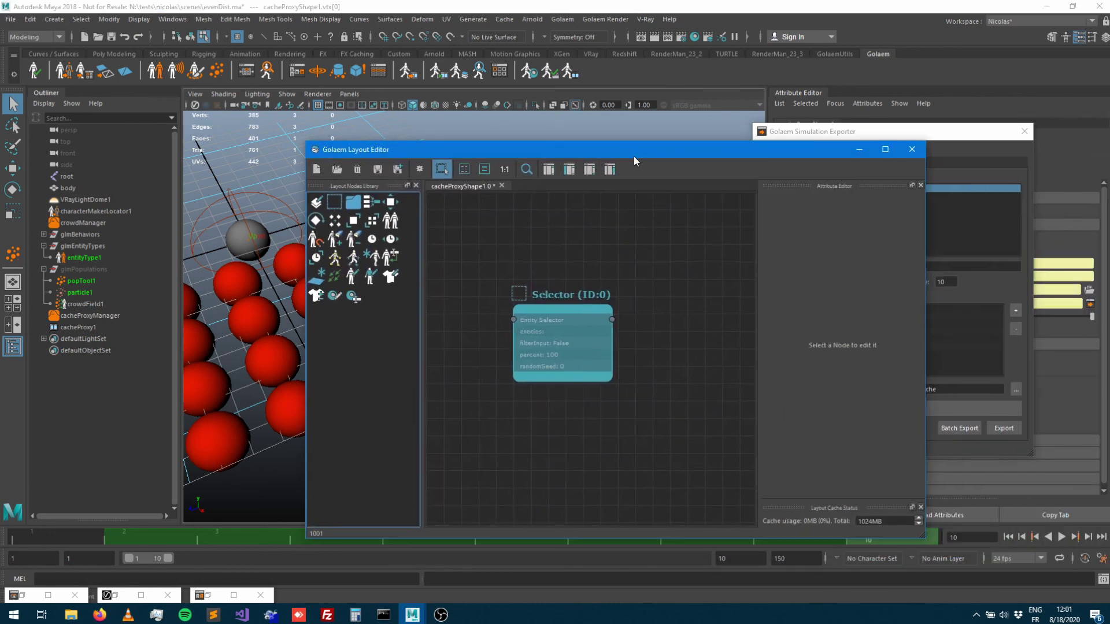
click(600, 328)
click(793, 271)
drag(452, 151, 609, 149)
drag(450, 402, 422, 361)
click(951, 270)
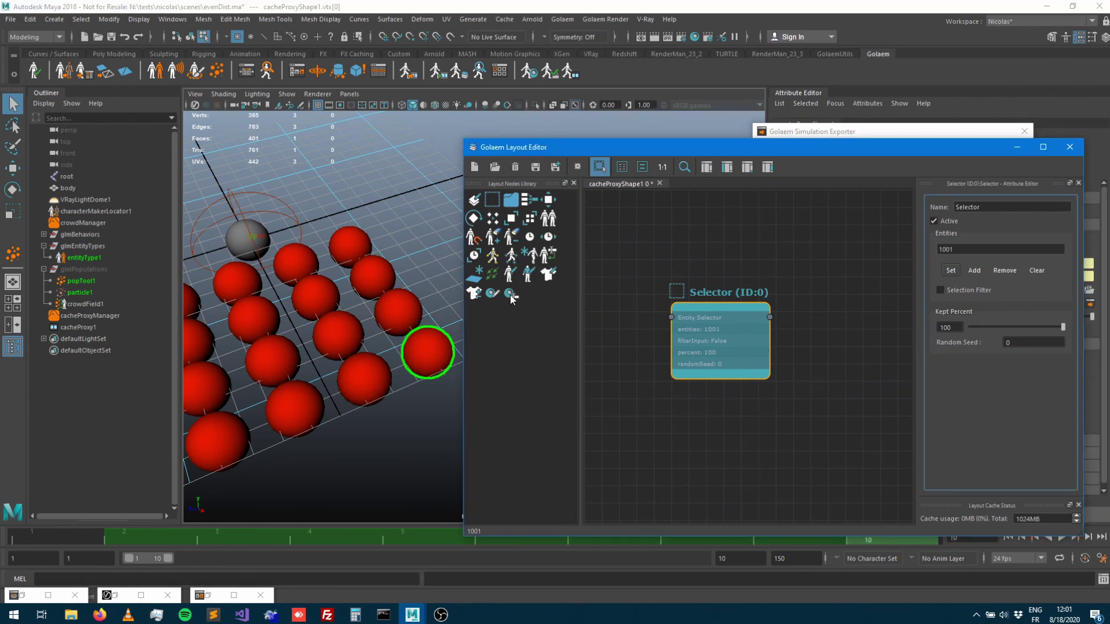
Step: Add a SetShaderAttribute node fed by the Selector and set its shaderAttribute to "myAttr 0"
drag(512, 299, 782, 350)
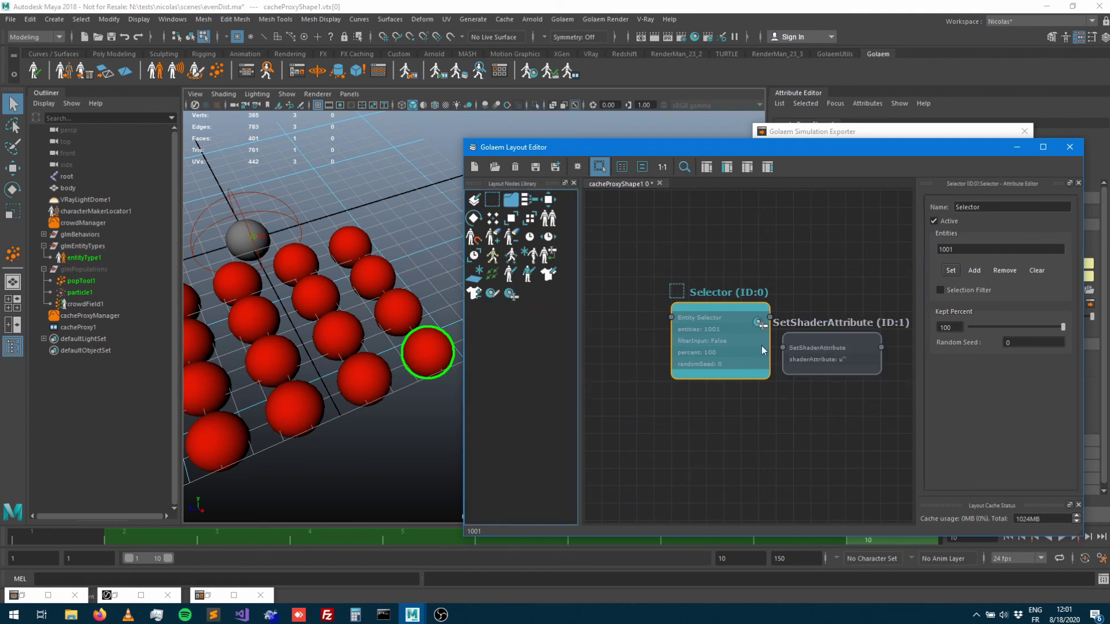
click(824, 344)
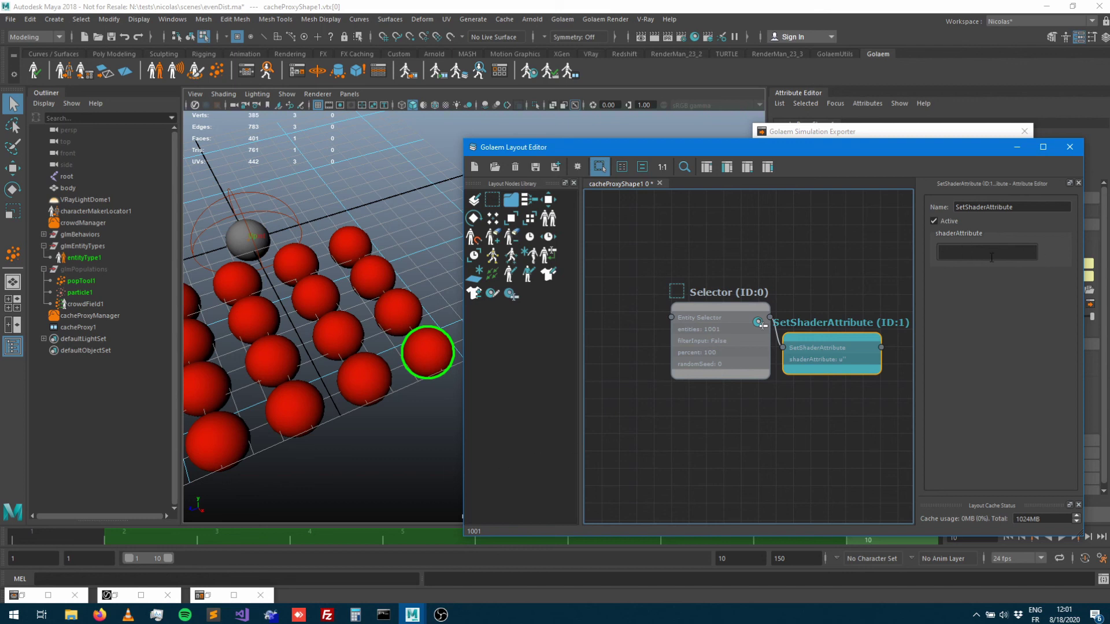
click(987, 252)
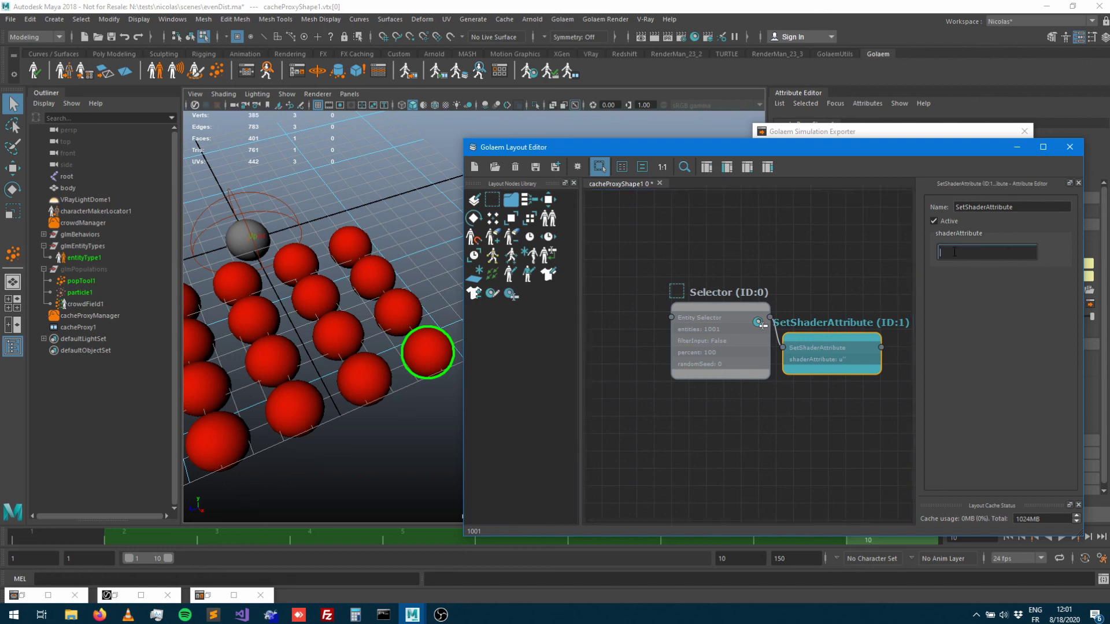
text(myAttr 0)
Step: Save the layout file as "layout" in the evenDist cache folder and render the view with V-Ray
click(535, 166)
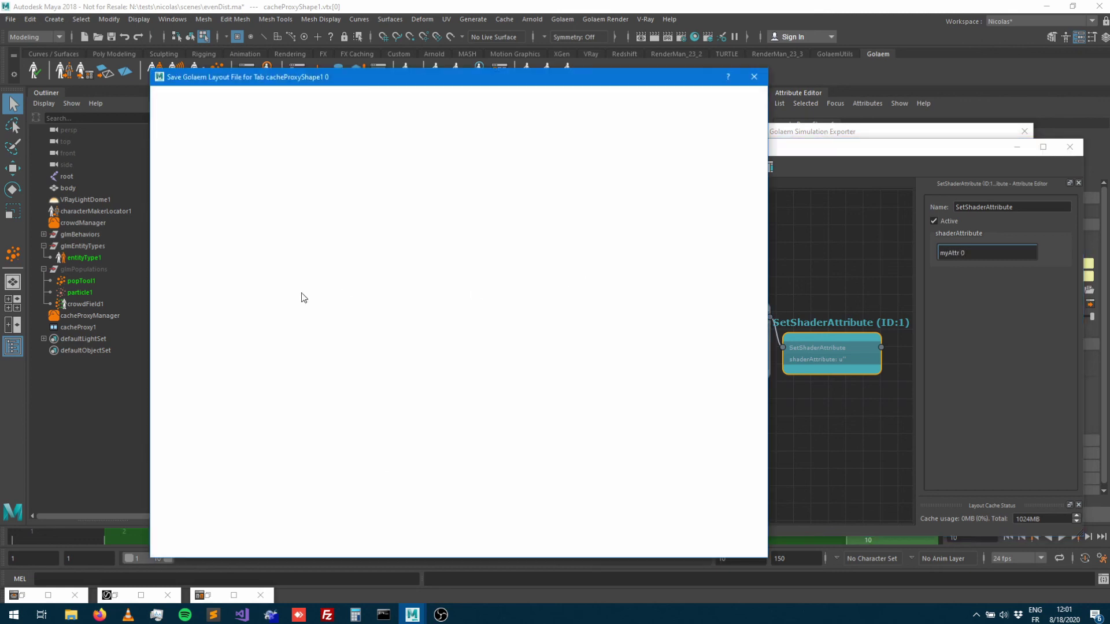
text(layout)
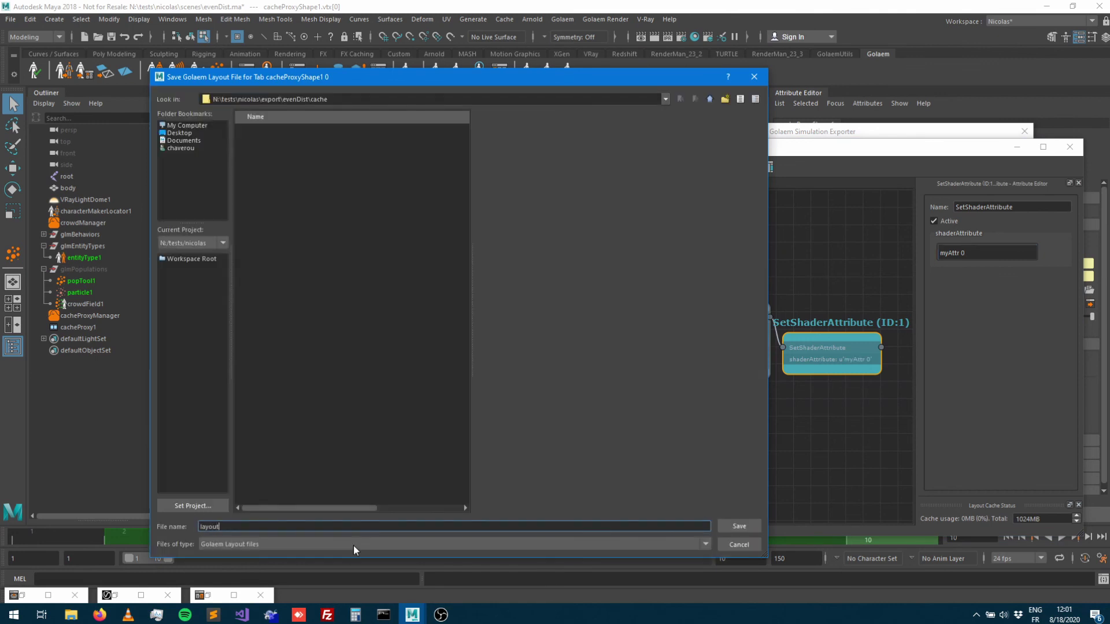
key(Return)
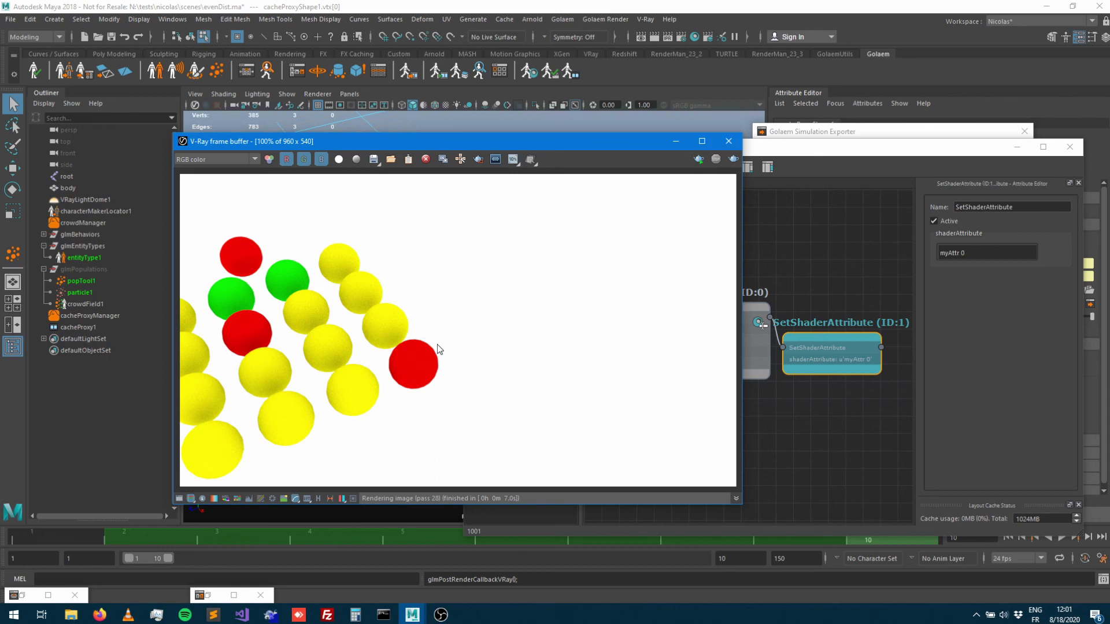
Step: Set the Selector node's entities to 1001-4001 and select those entities in the viewport
click(763, 368)
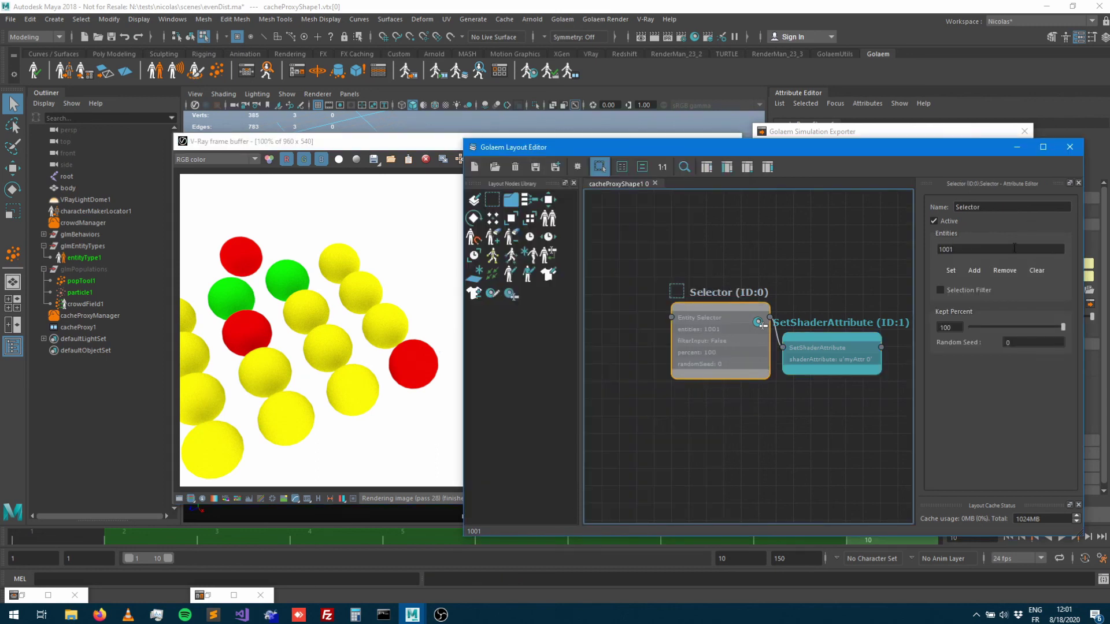
click(974, 250)
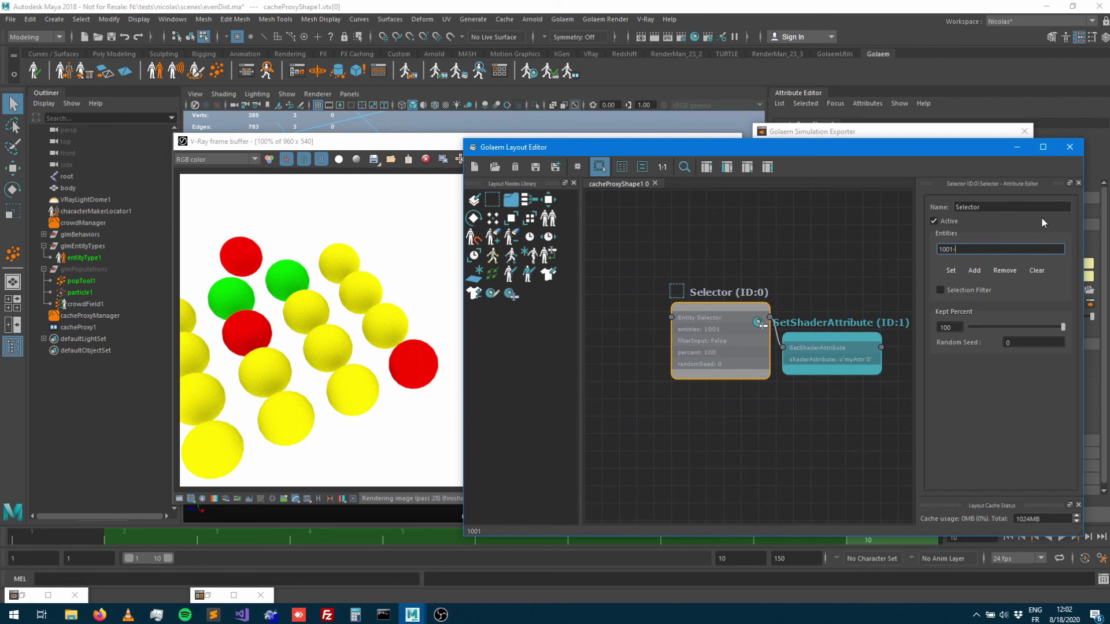
text(4001)
key(Tab)
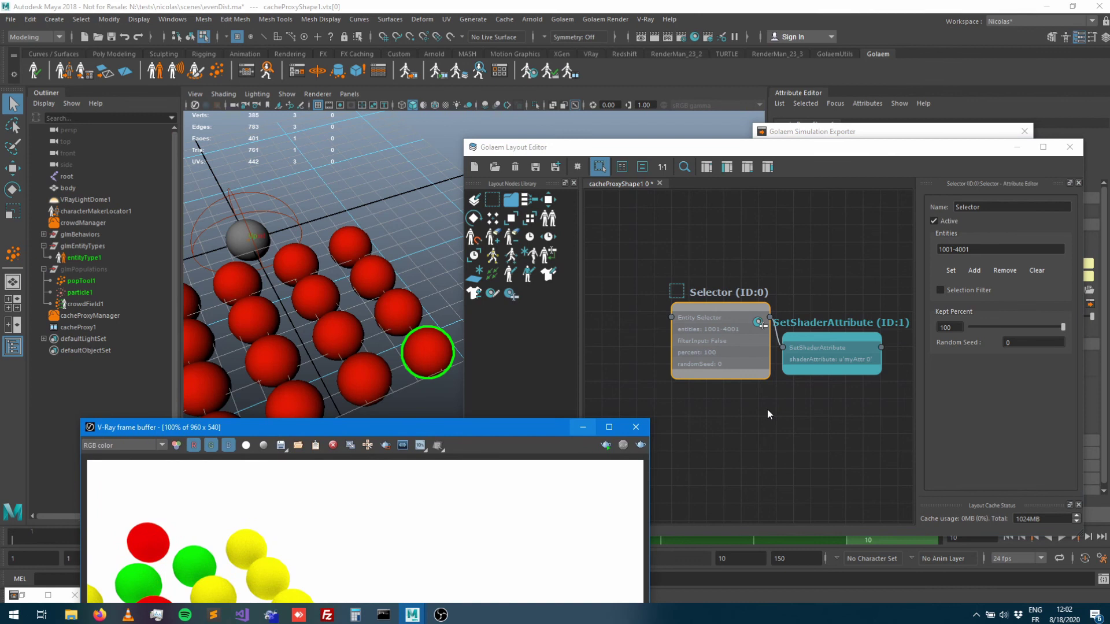
click(734, 317)
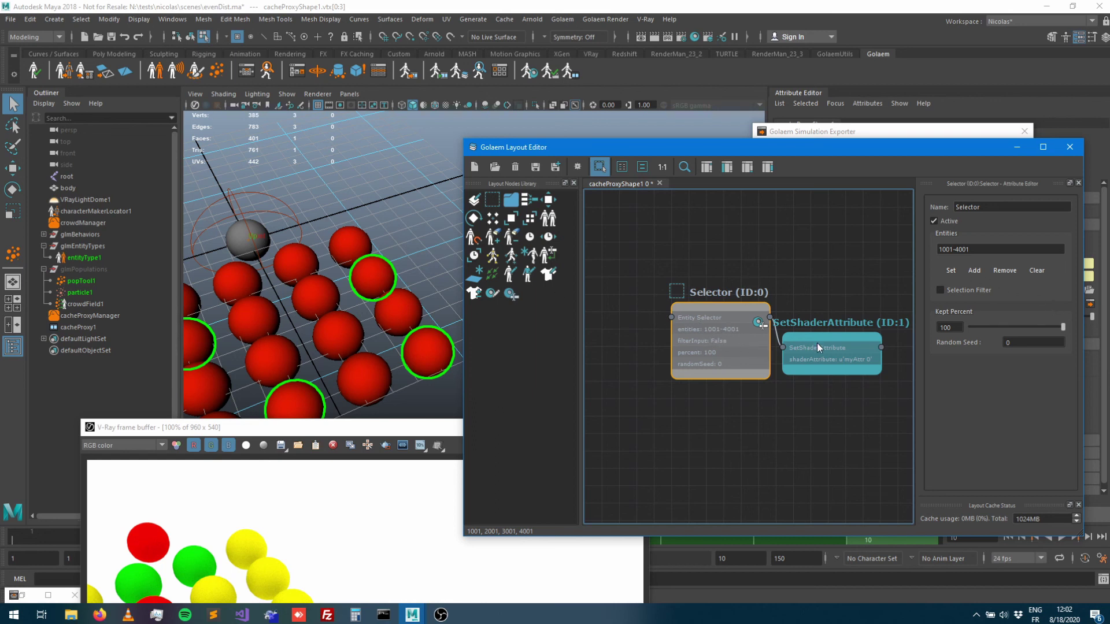
drag(818, 347, 835, 319)
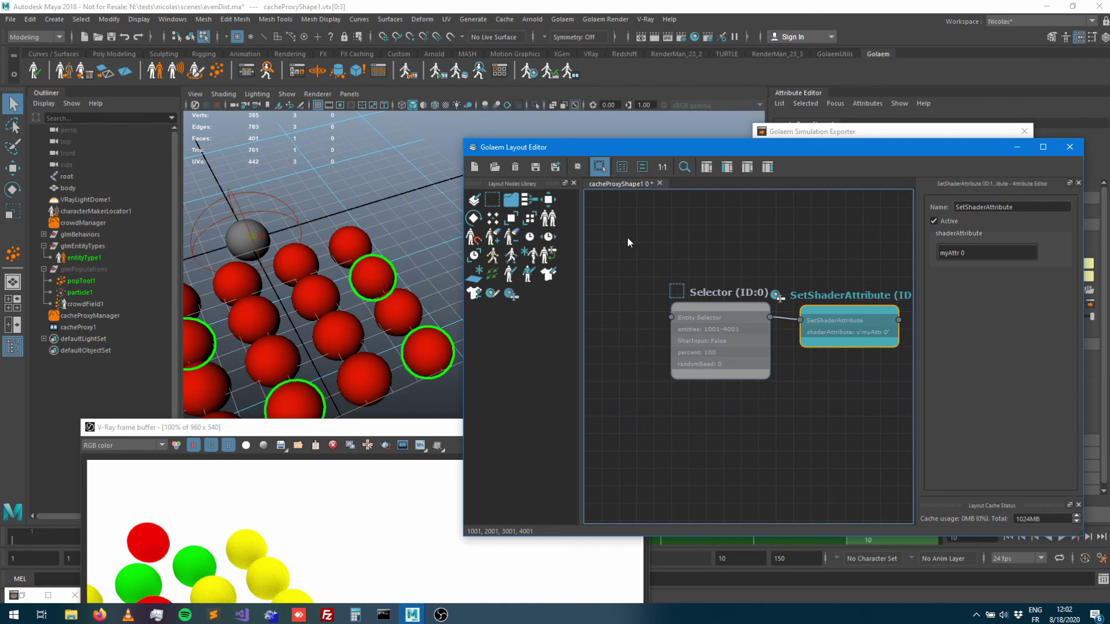
Step: Save the updated layout, rerender the view with V-Ray, and move the frame buffer to show the whole image
click(535, 166)
click(654, 38)
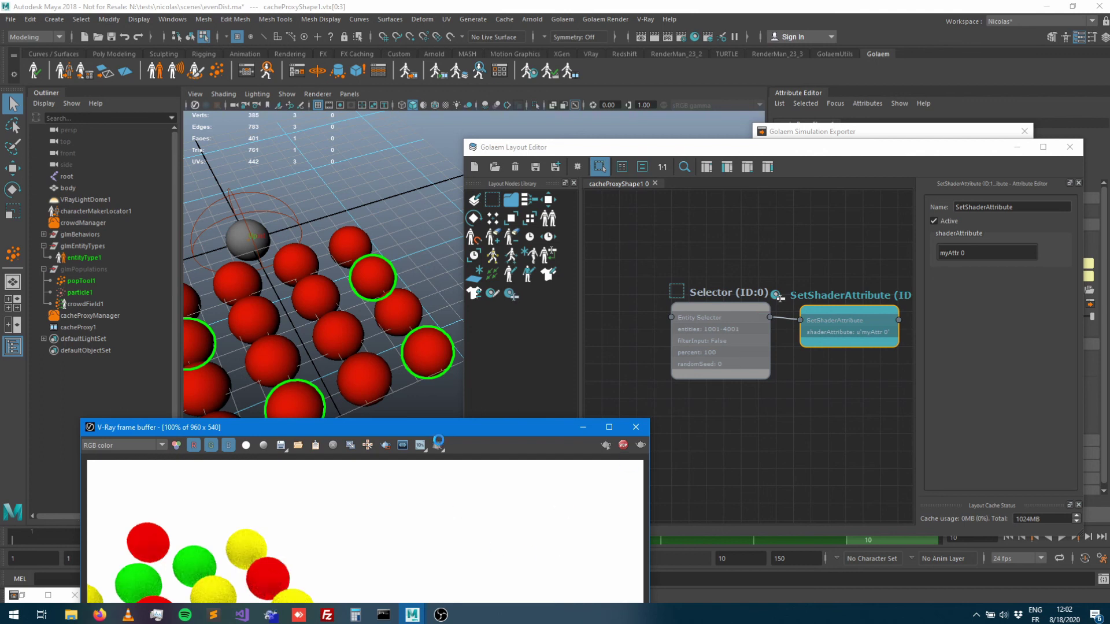
drag(436, 433, 395, 282)
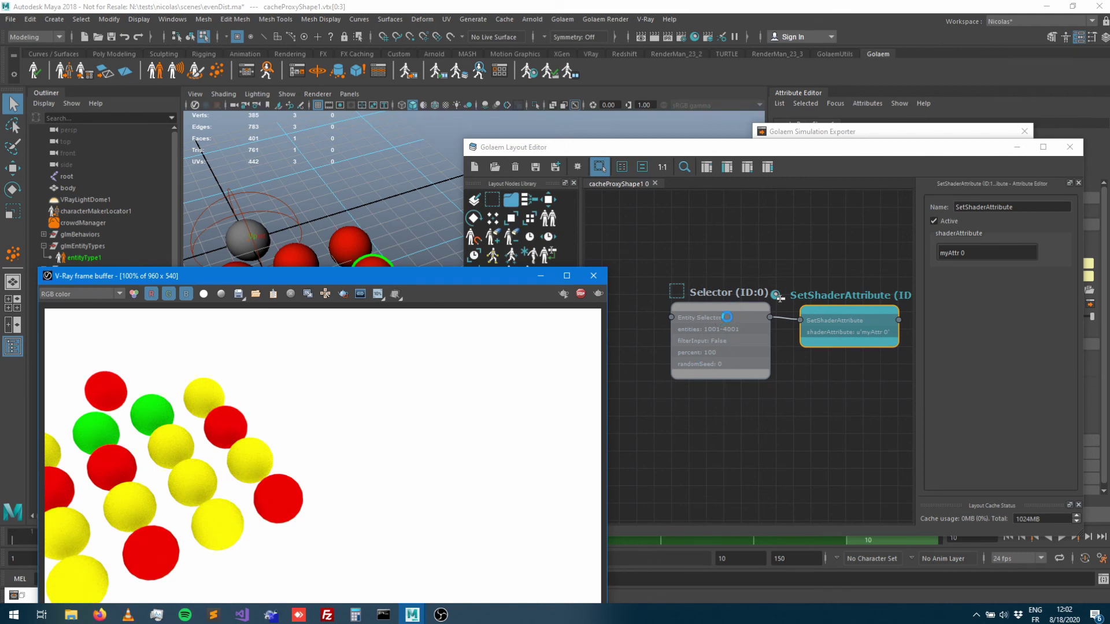
Step: Open the Selector node's attributes in the Layout Editor
click(706, 317)
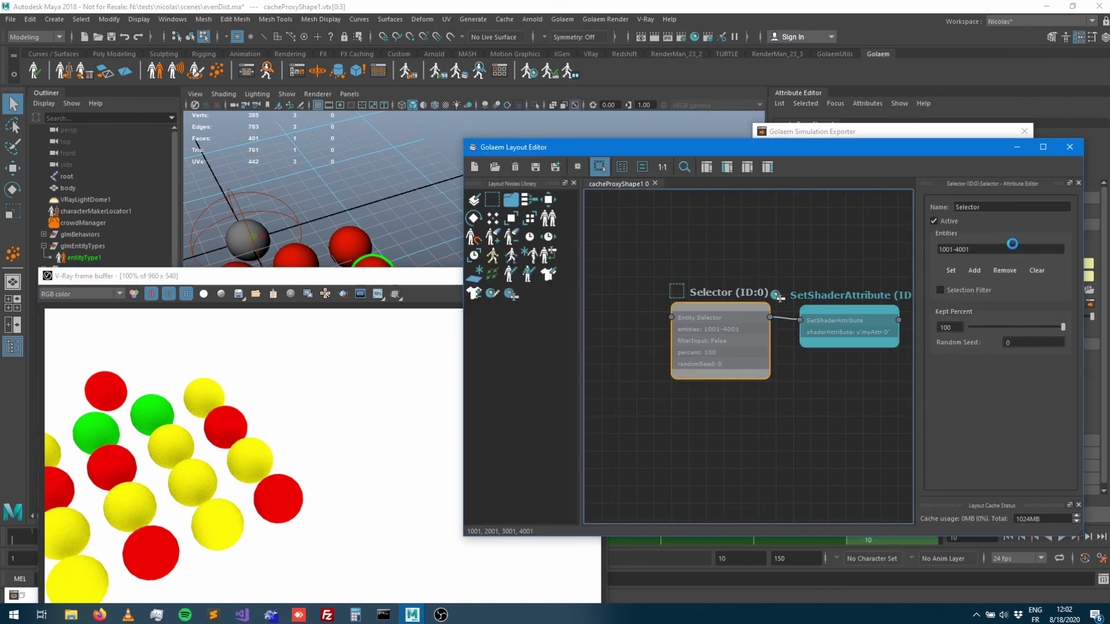